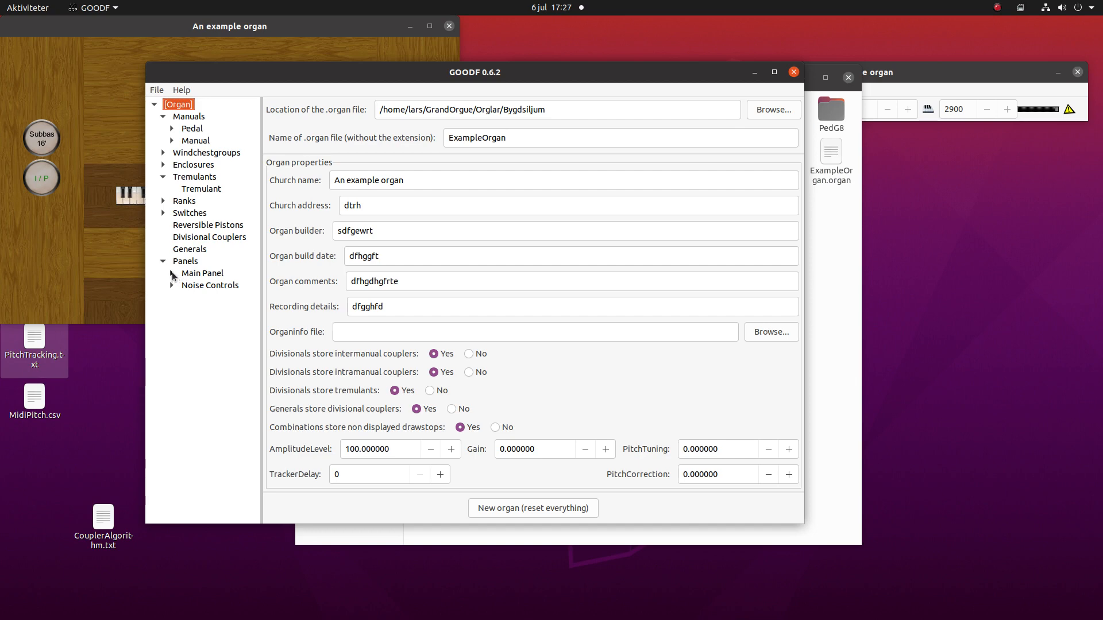
Step: Set the extra drawstop rows to 1 in the Main Panel's display metrics
click(172, 274)
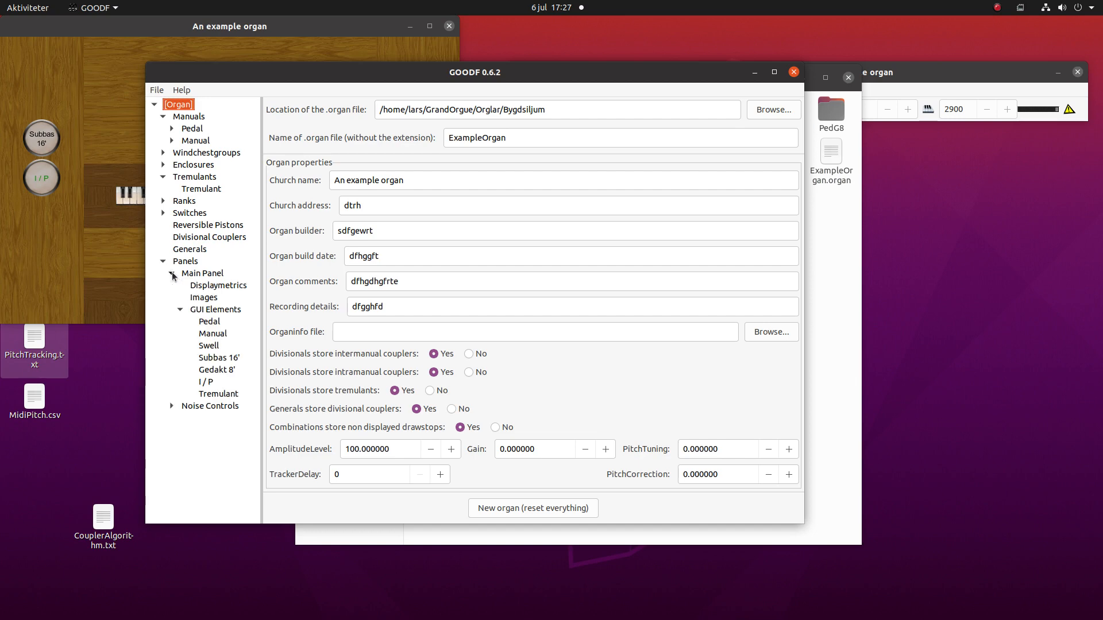
click(200, 288)
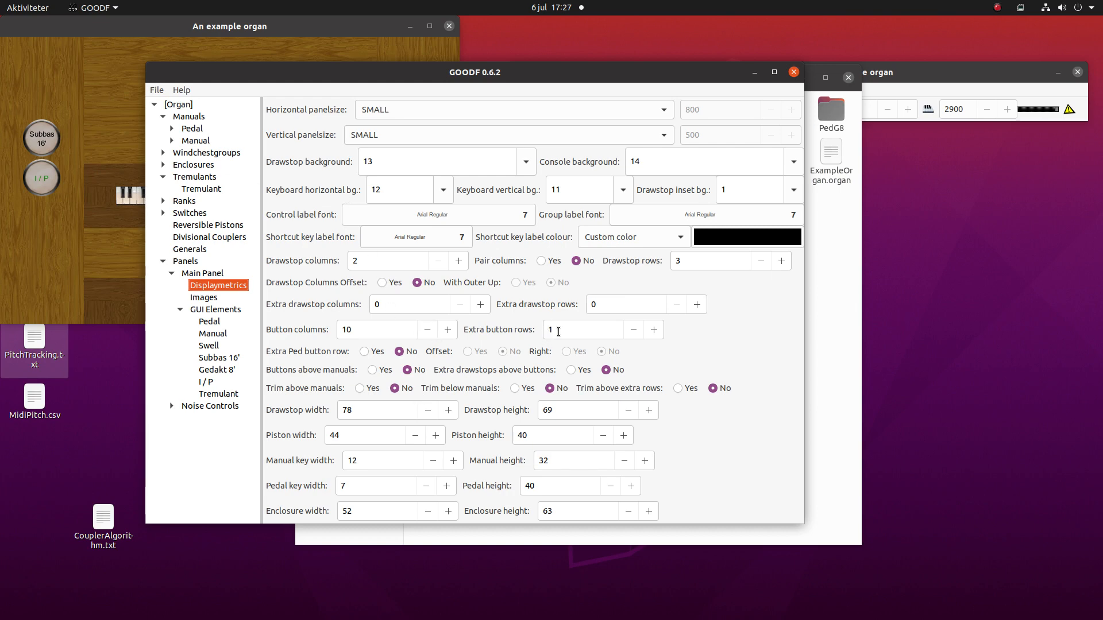
click(698, 312)
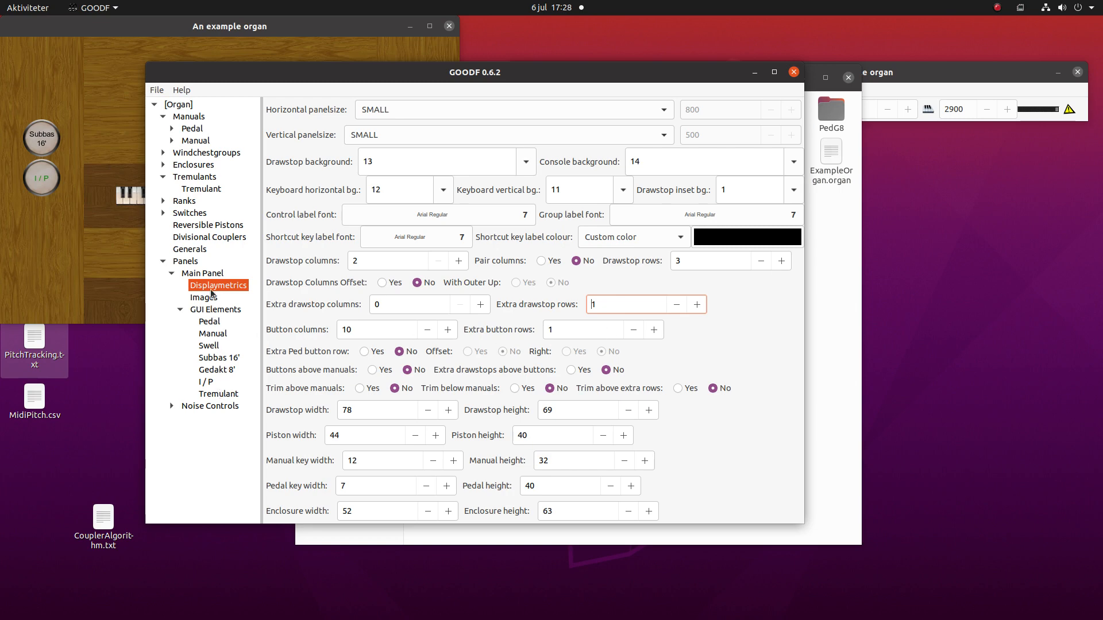
Step: Create five GeneralXX setter GUI elements on the Main Panel, using combination numbers 1 through 5
click(209, 274)
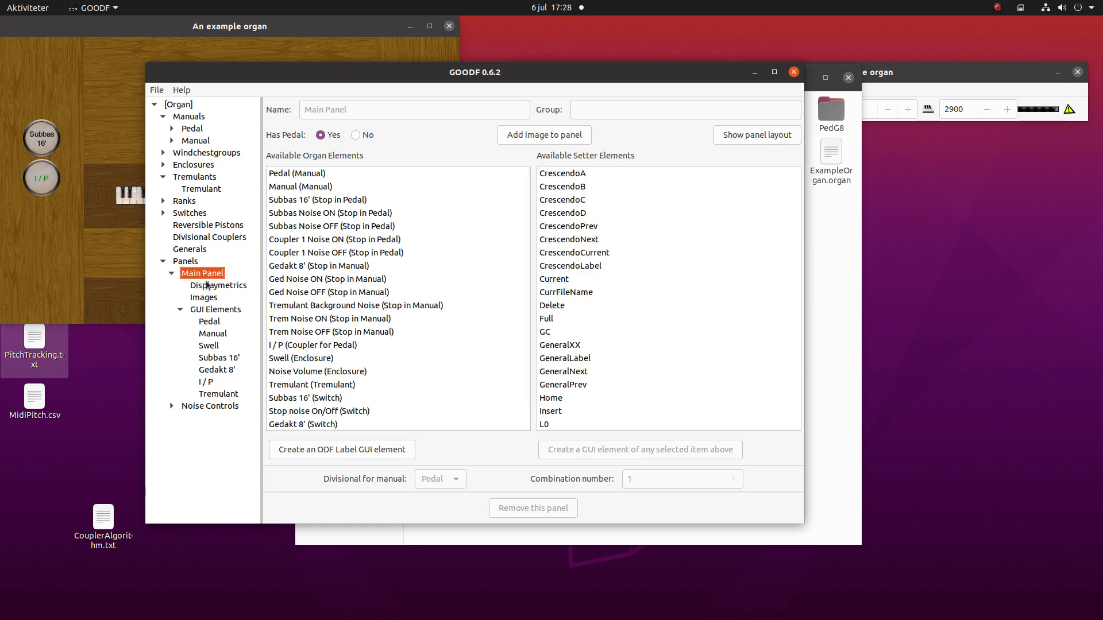
click(564, 350)
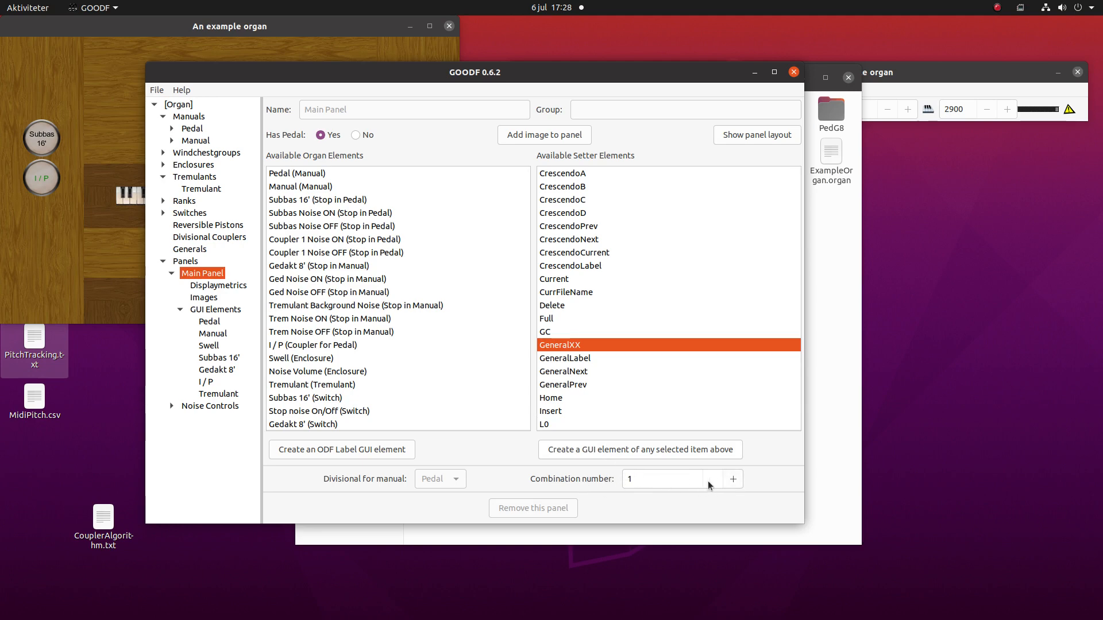
click(598, 449)
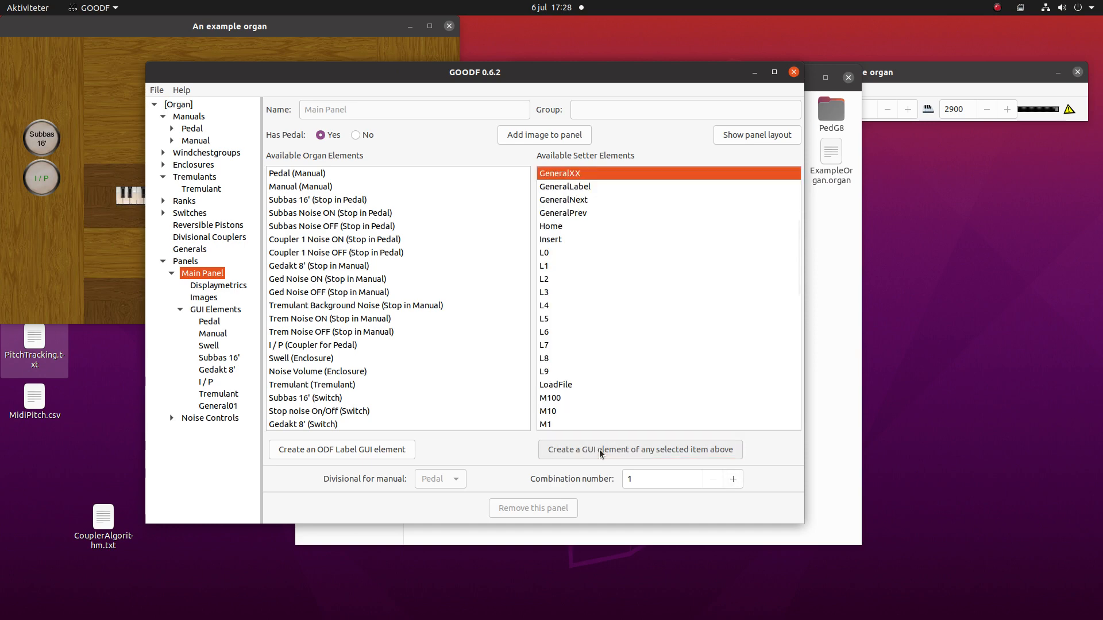
click(730, 479)
click(686, 449)
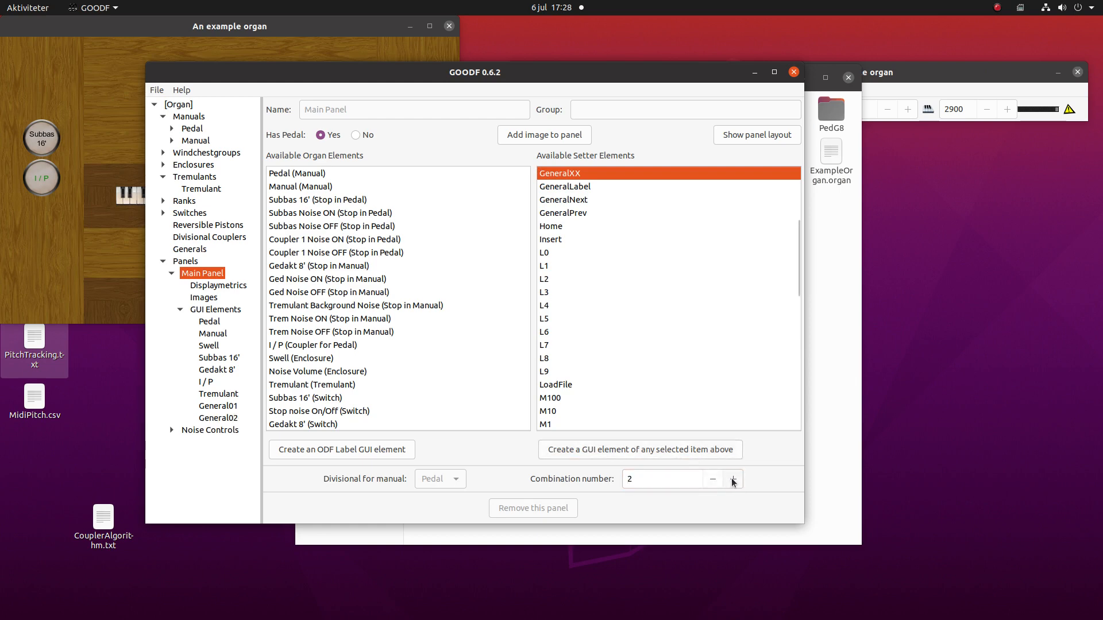
click(733, 479)
click(693, 450)
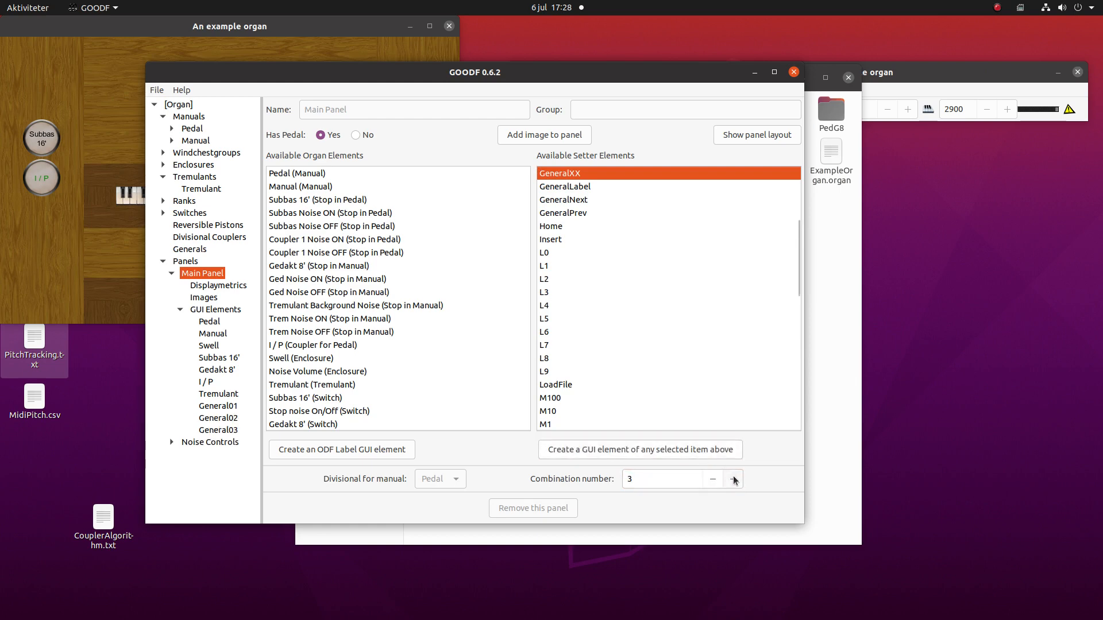
click(733, 479)
click(708, 450)
click(734, 478)
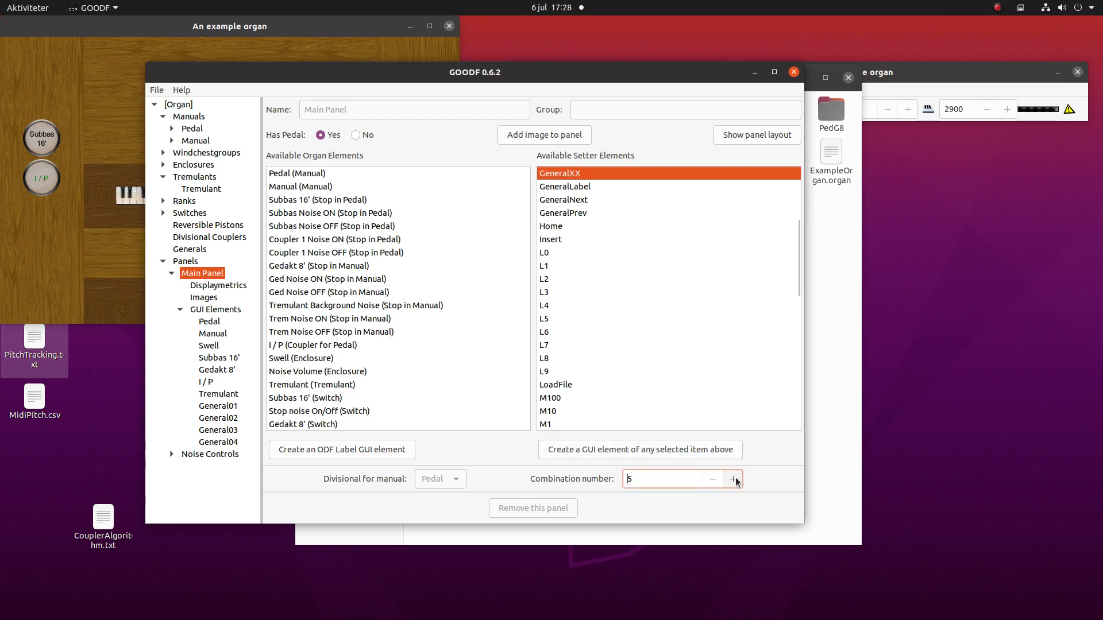
click(718, 450)
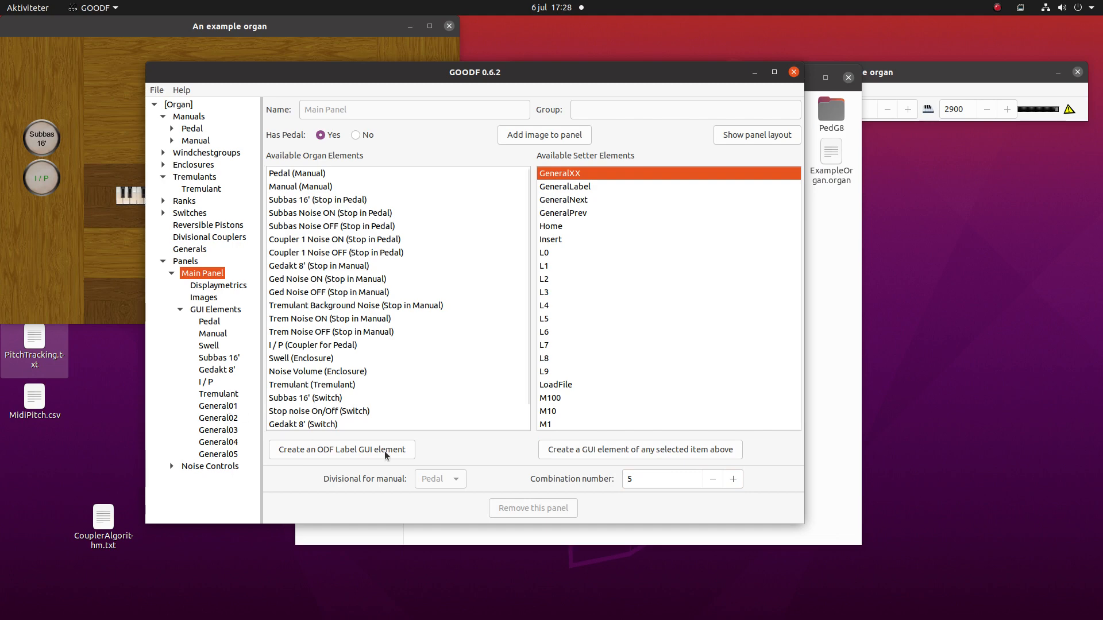
Step: Set the General01 element's button row to 100, keeping it in button column 1
click(223, 405)
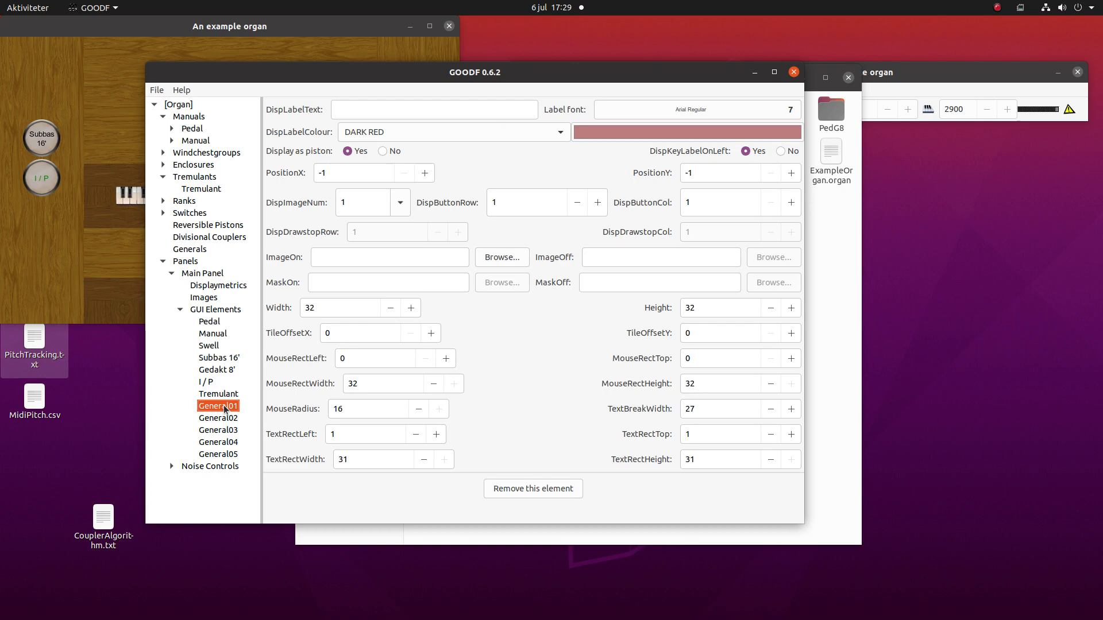
click(503, 200)
text(00)
key(Tab)
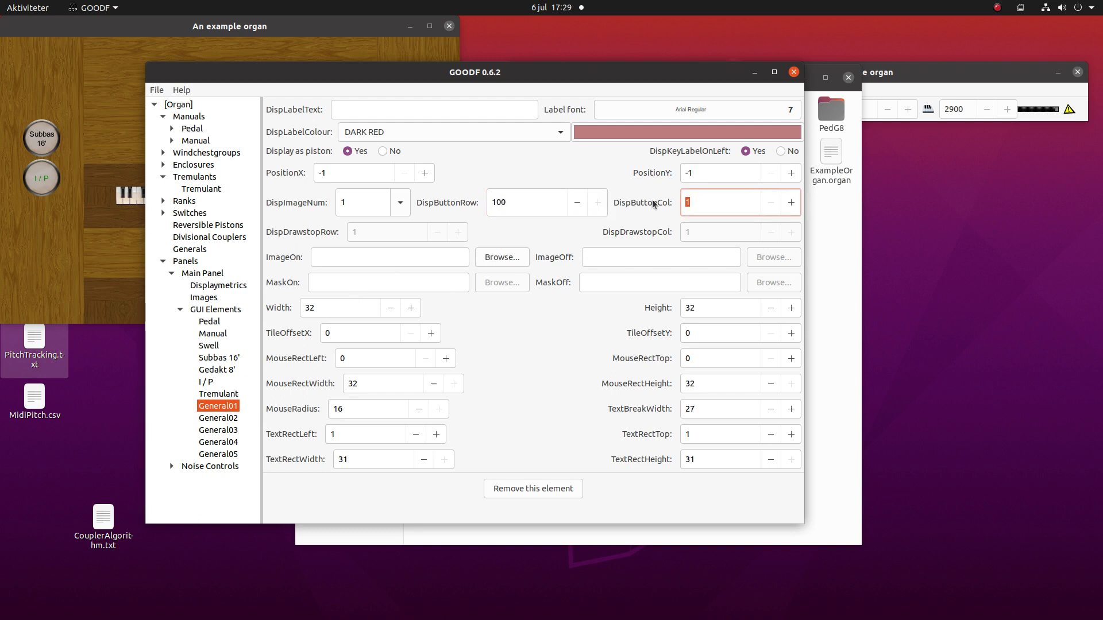
Step: Place the General02 element at button row 100, button column 2
click(224, 418)
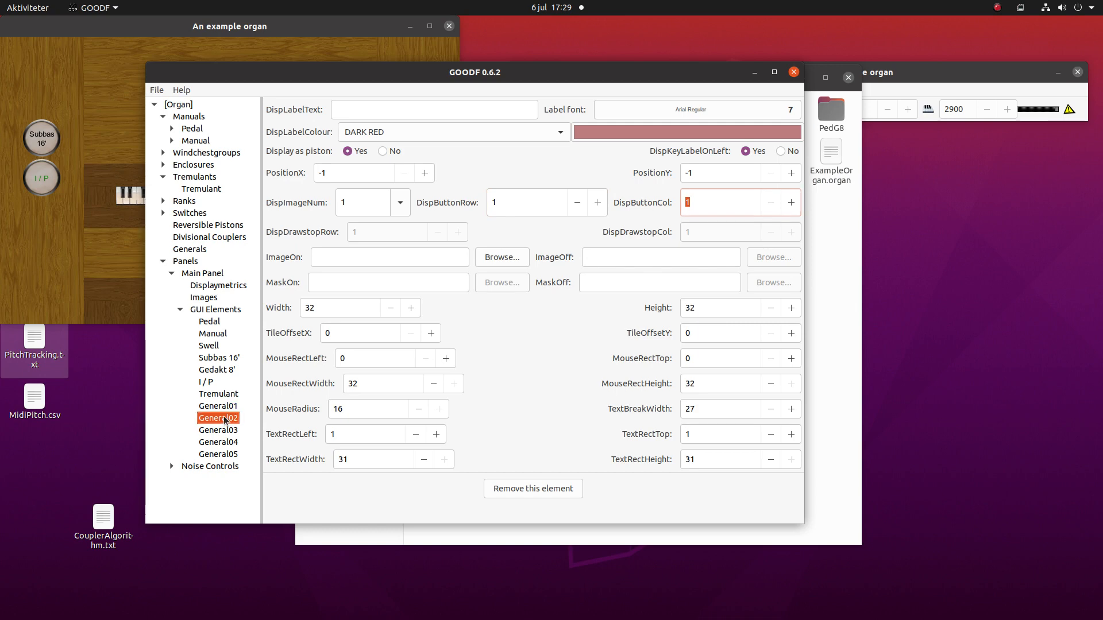
click(501, 202)
text(00)
key(Tab)
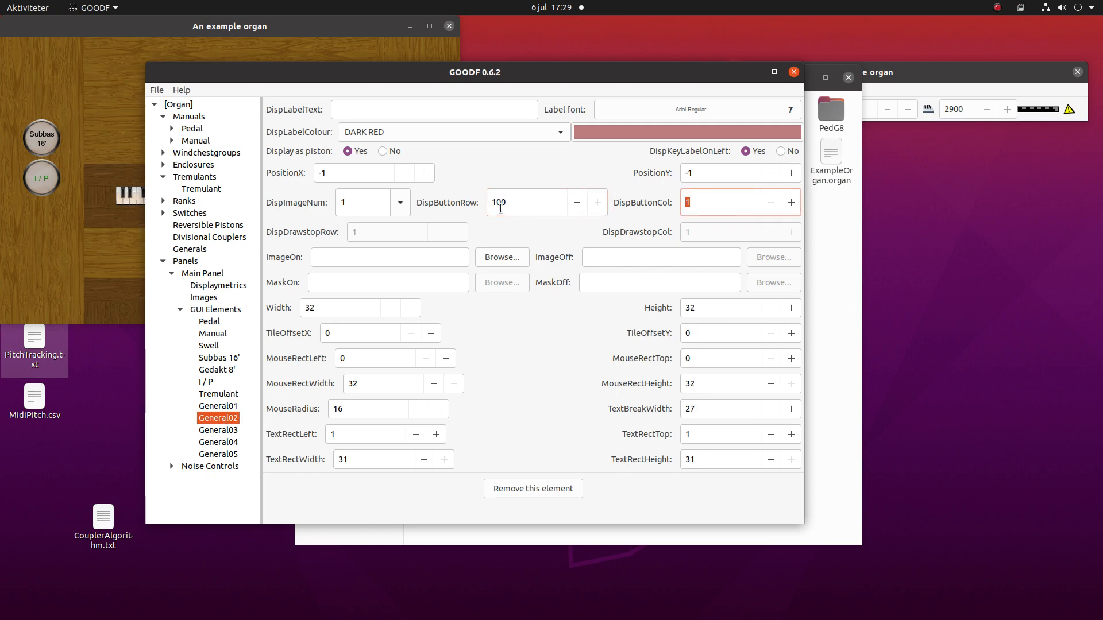
text(2)
key(Tab)
Step: Place the General03 element at button row 100, button column 3
click(218, 429)
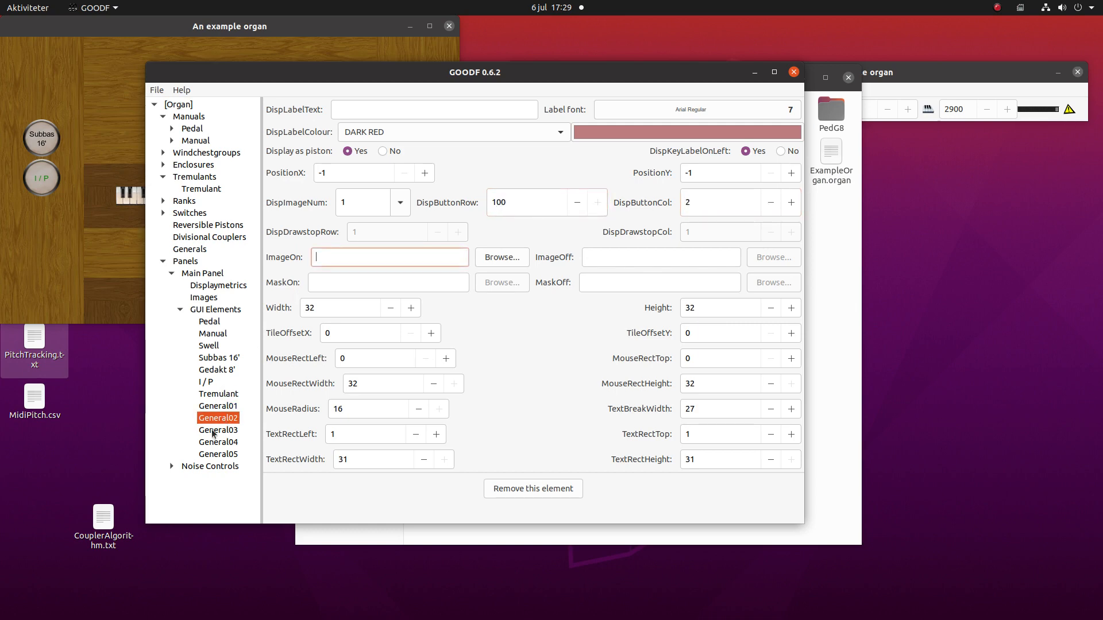
click(508, 205)
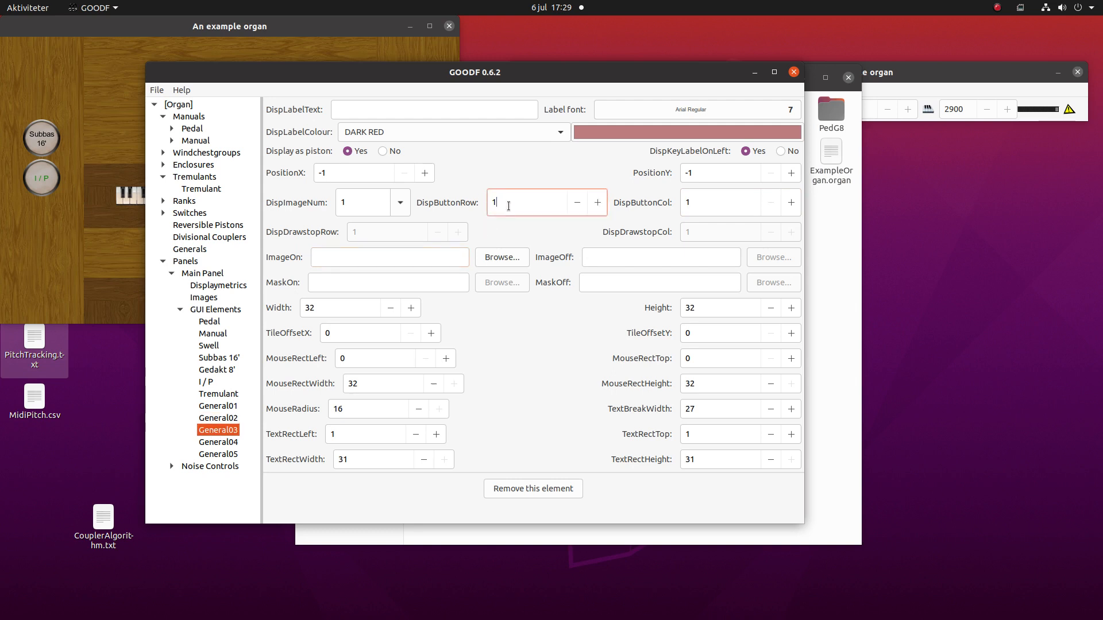
text(00)
key(Tab)
text(3)
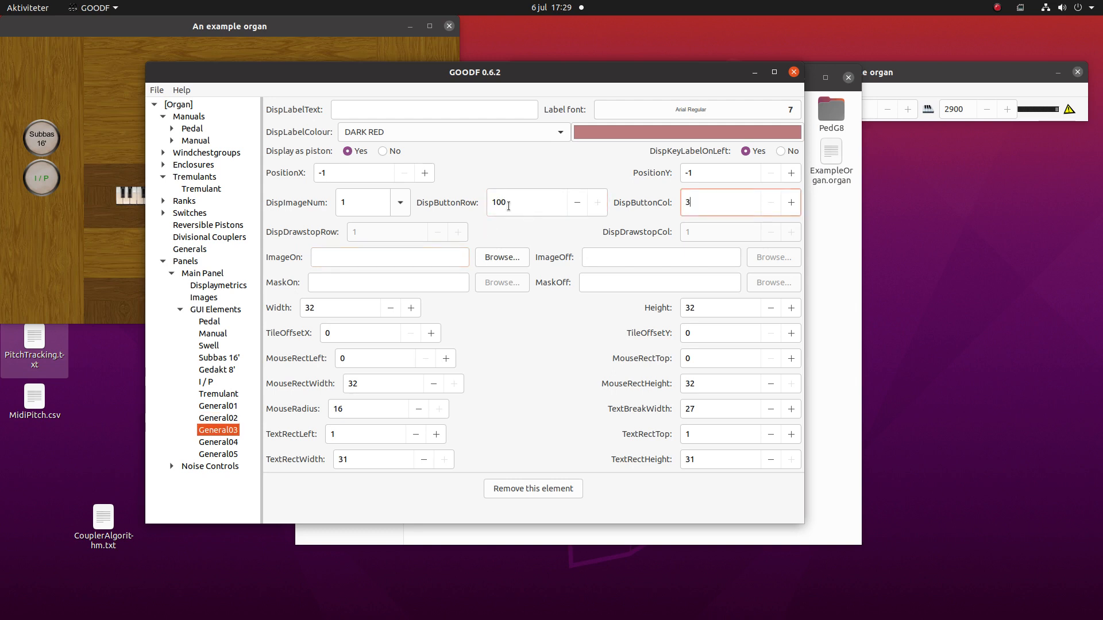
Step: Place the General04 element at button row 100, button column 4
click(233, 442)
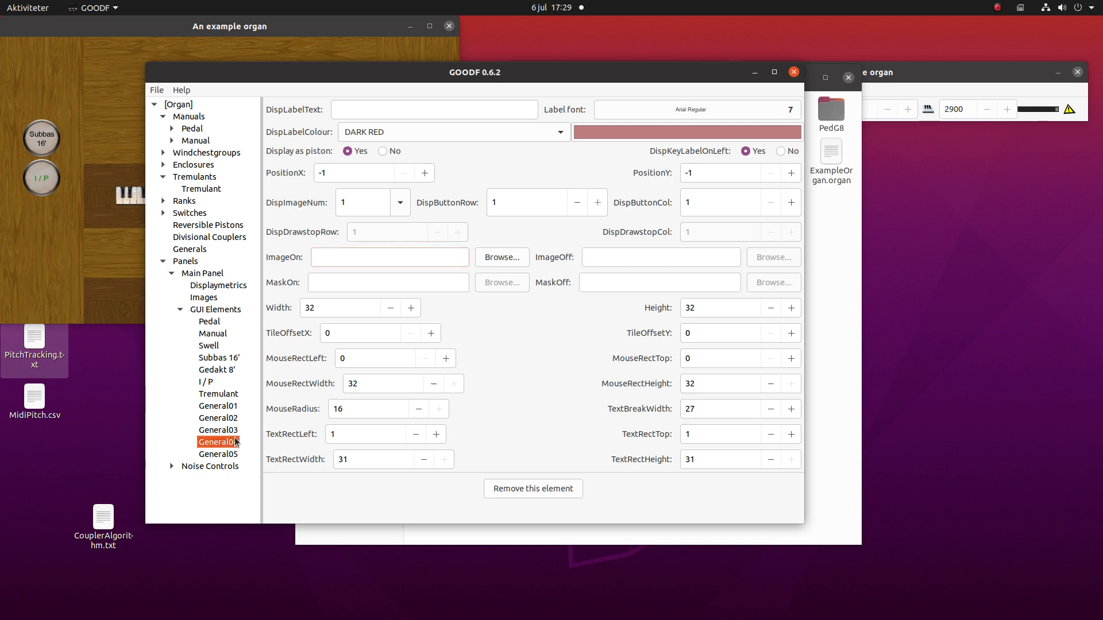
click(509, 204)
text(00)
key(Tab)
text(4)
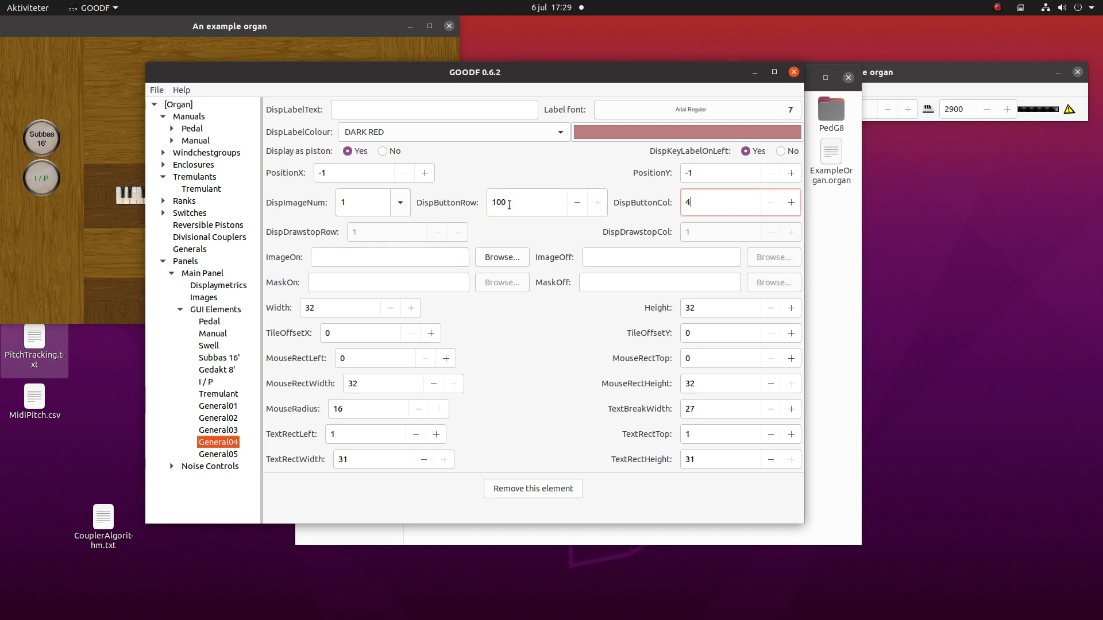
key(Tab)
Step: Place the General05 element at button row 100, button column 5
click(218, 454)
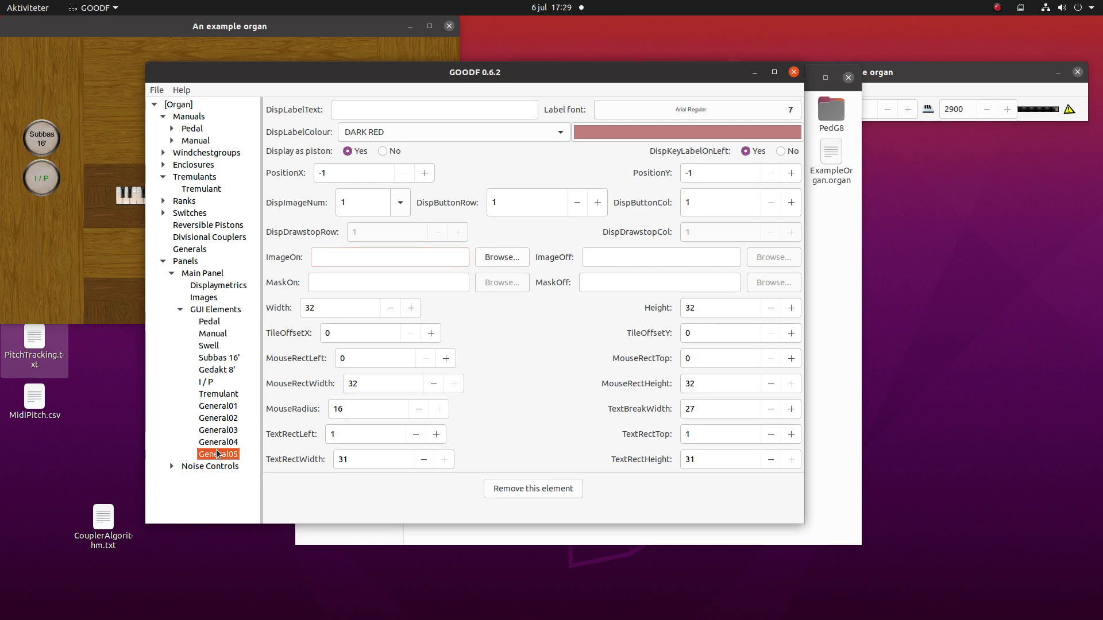
click(521, 197)
text(00)
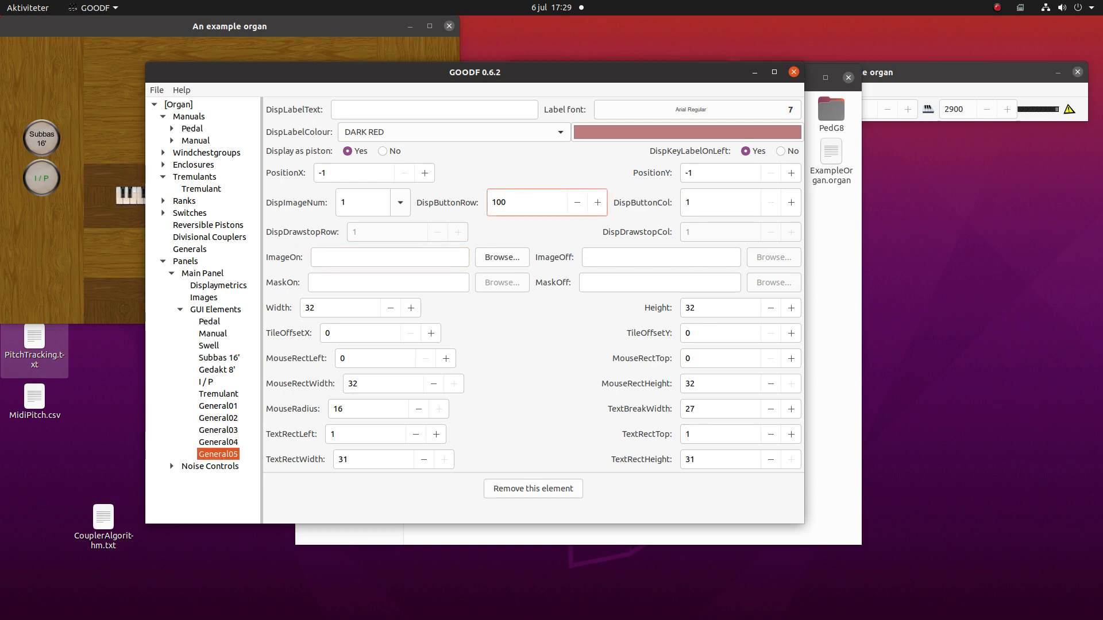
key(Tab)
text(5)
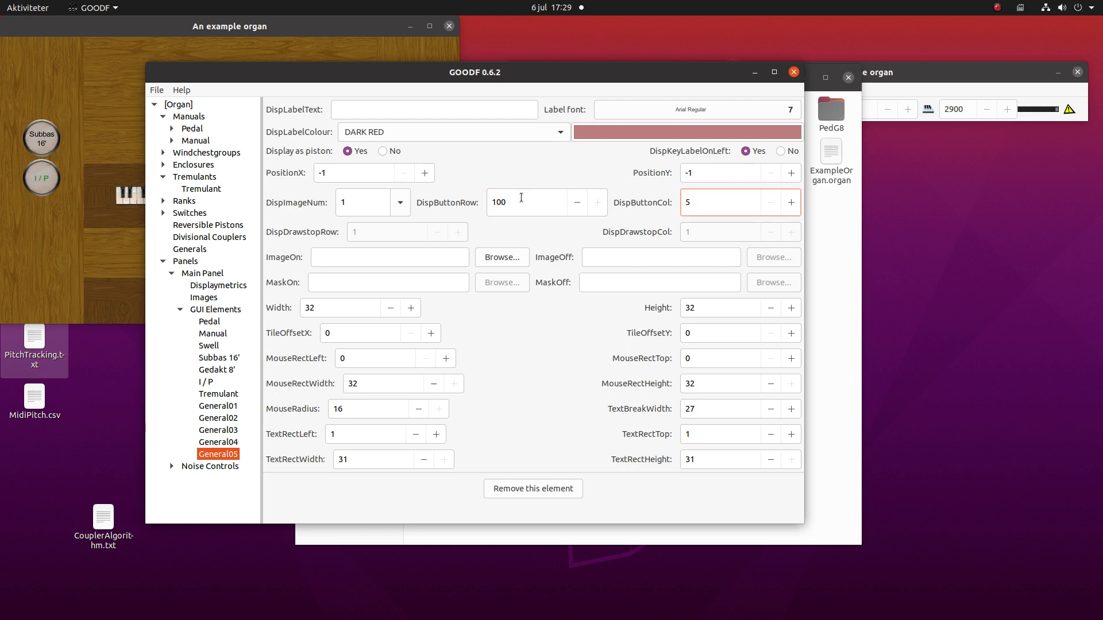
key(Tab)
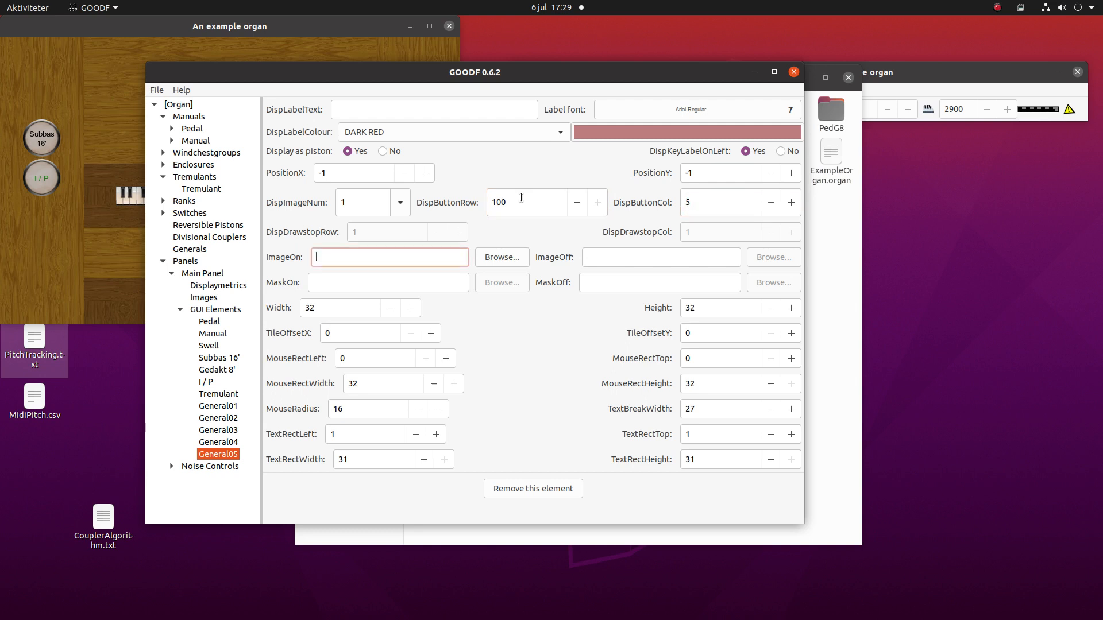
Step: Preview the Main Panel's layout to check the placement of the general pistons, and close the preview
click(201, 273)
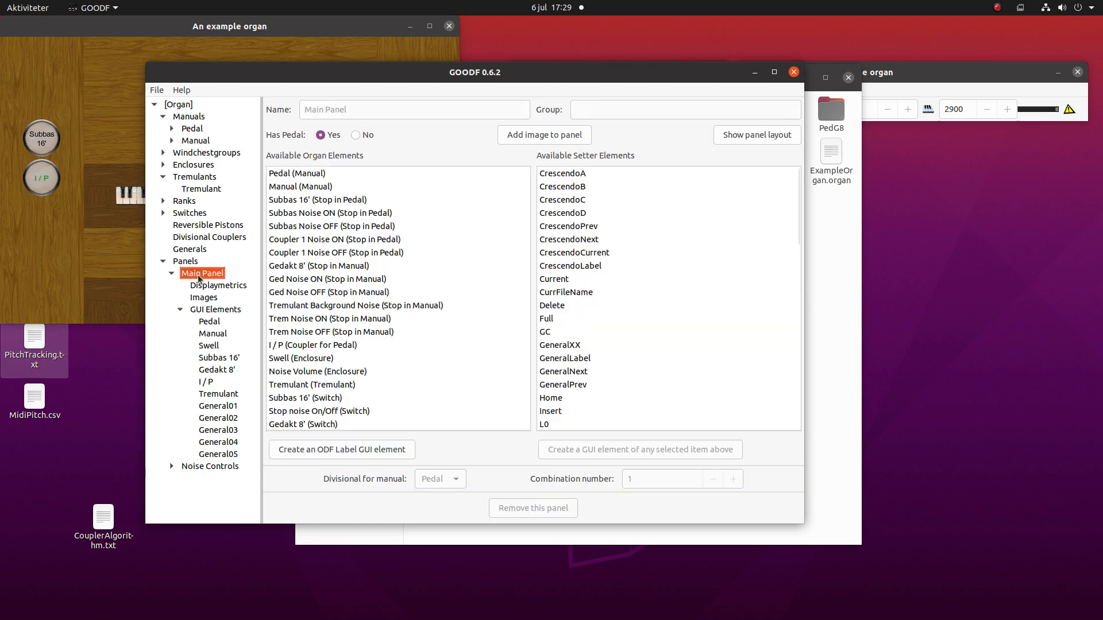
click(742, 134)
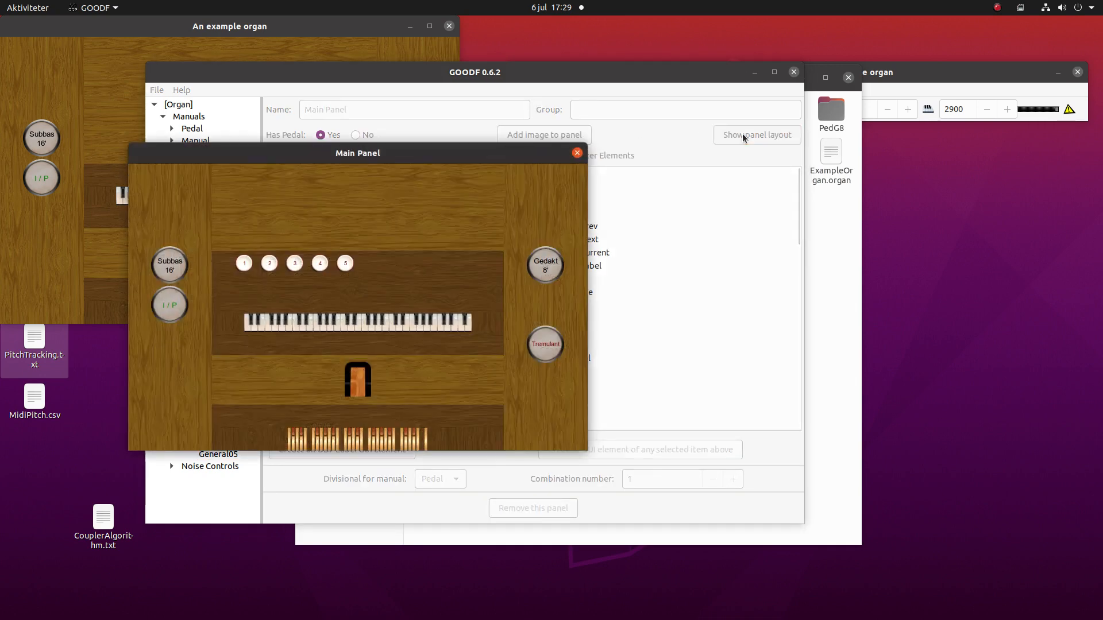
click(578, 154)
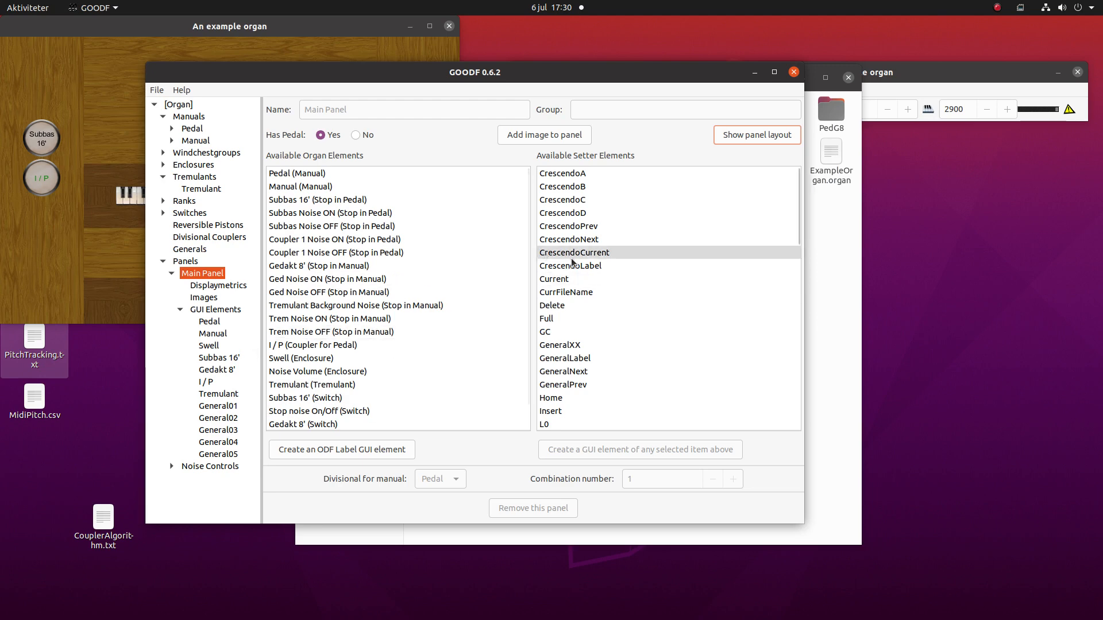
Step: Create three SetterXXXDivisionalYYY GUI elements for the Pedal on the Main Panel, using combination numbers 0, 1 and 2
scroll(569, 260, down, 3)
scroll(572, 261, down, 3)
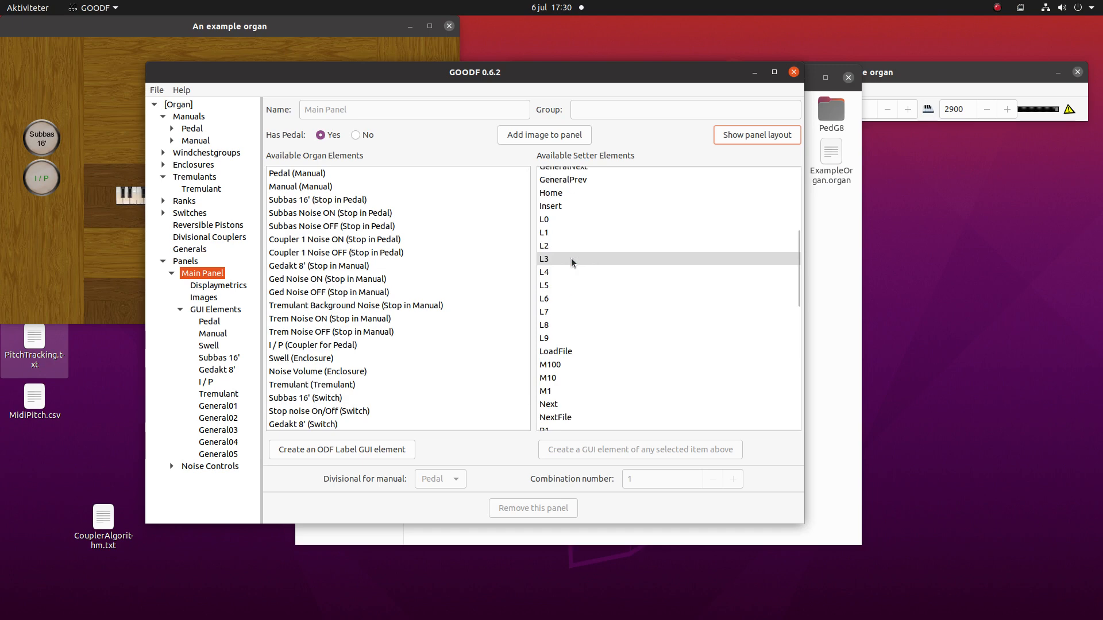
scroll(608, 297, down, 3)
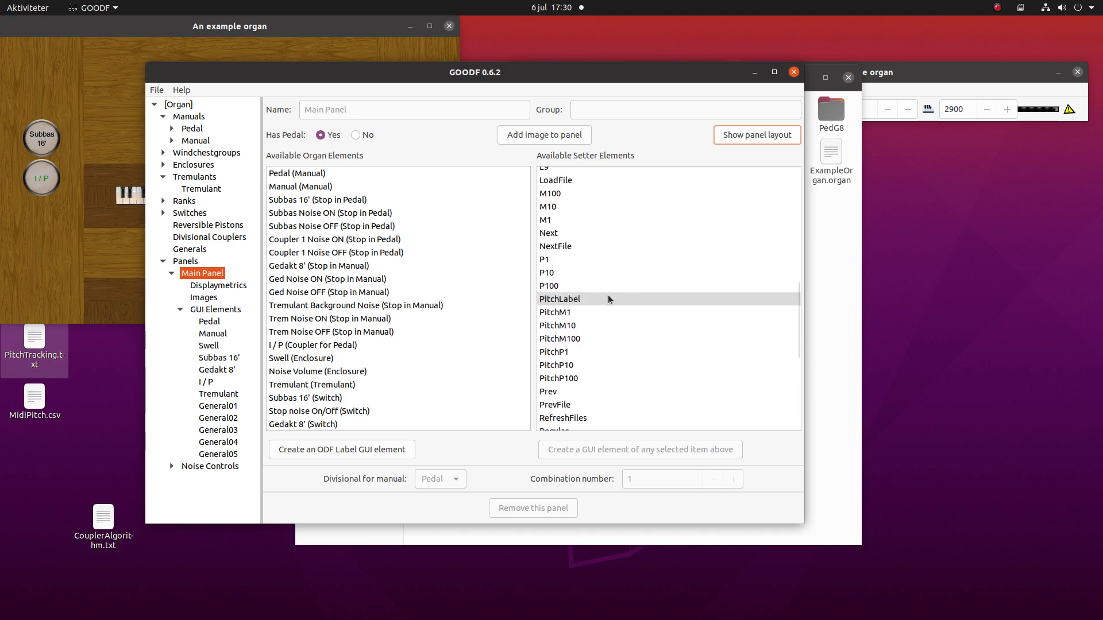
scroll(608, 296, down, 3)
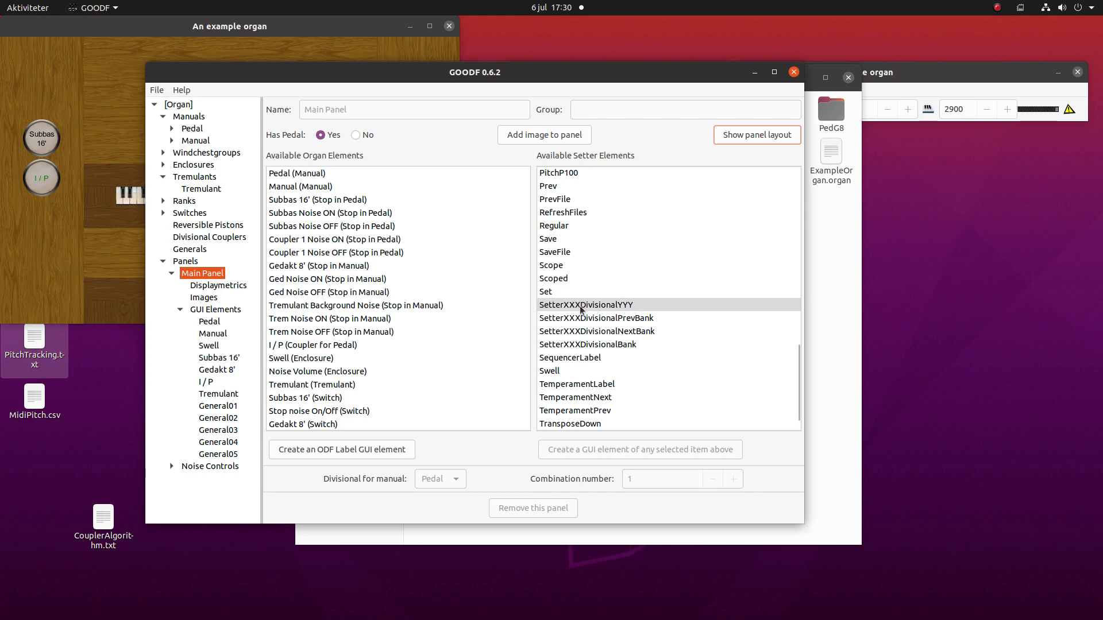
click(606, 305)
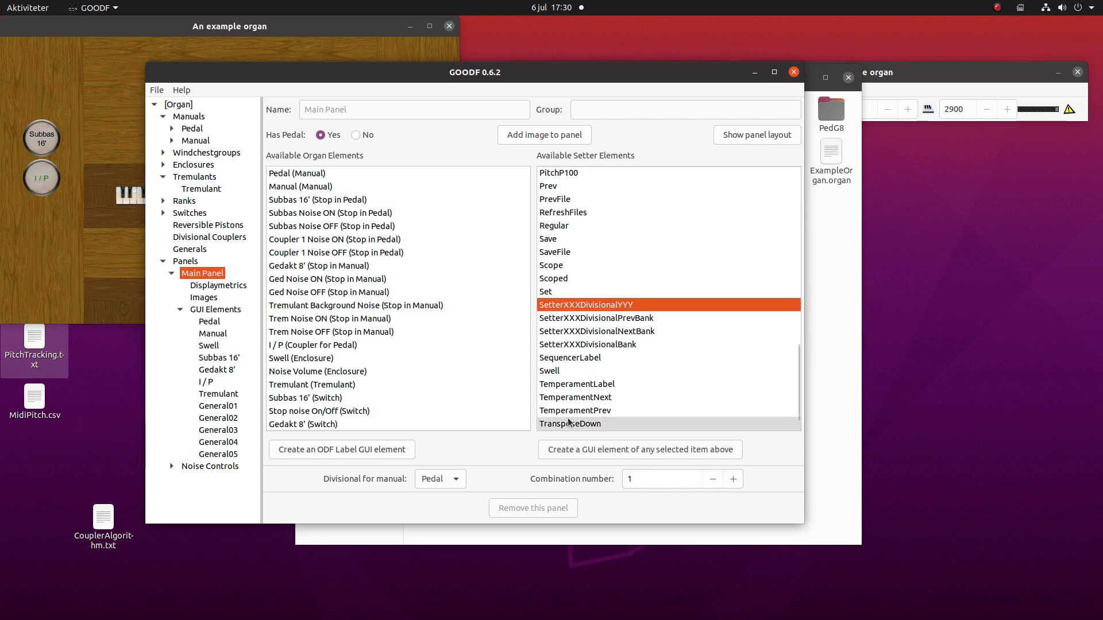
click(441, 489)
click(441, 489)
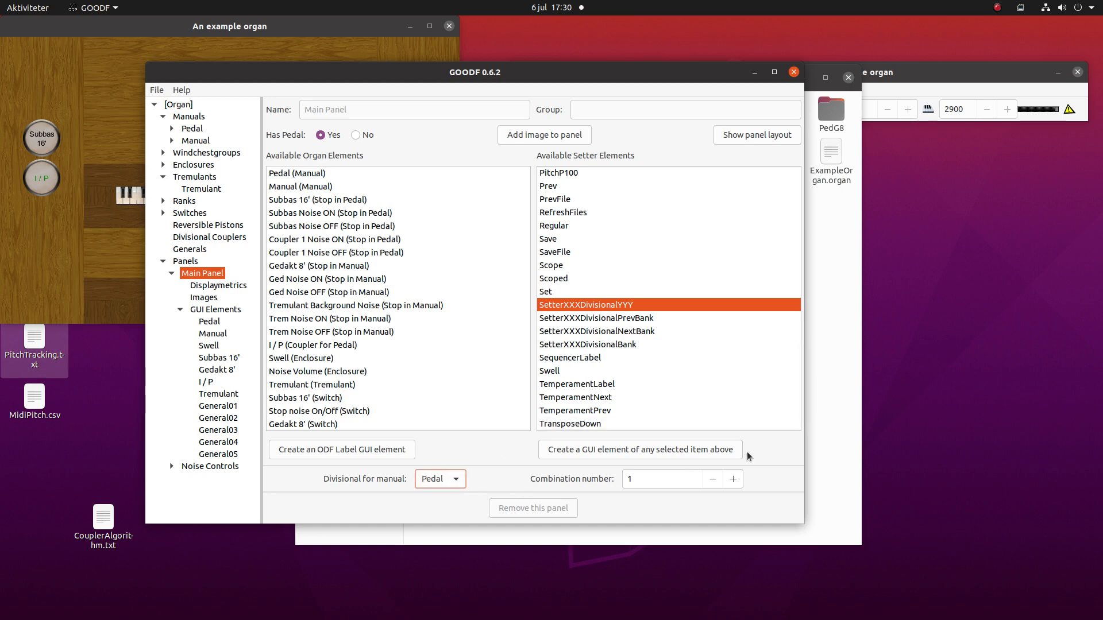
click(714, 479)
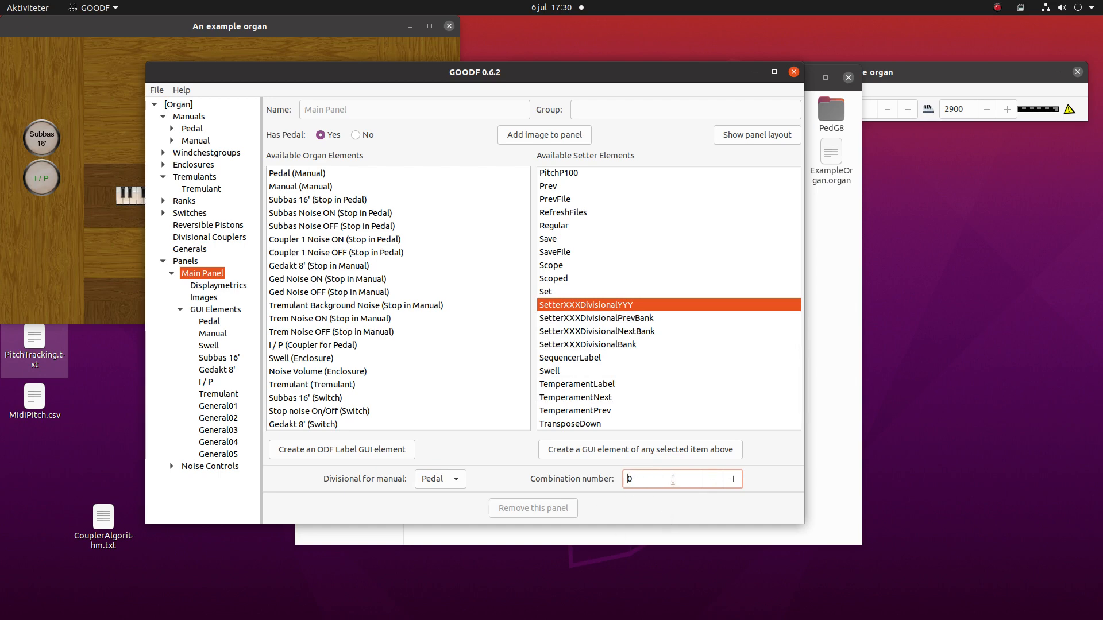
click(632, 448)
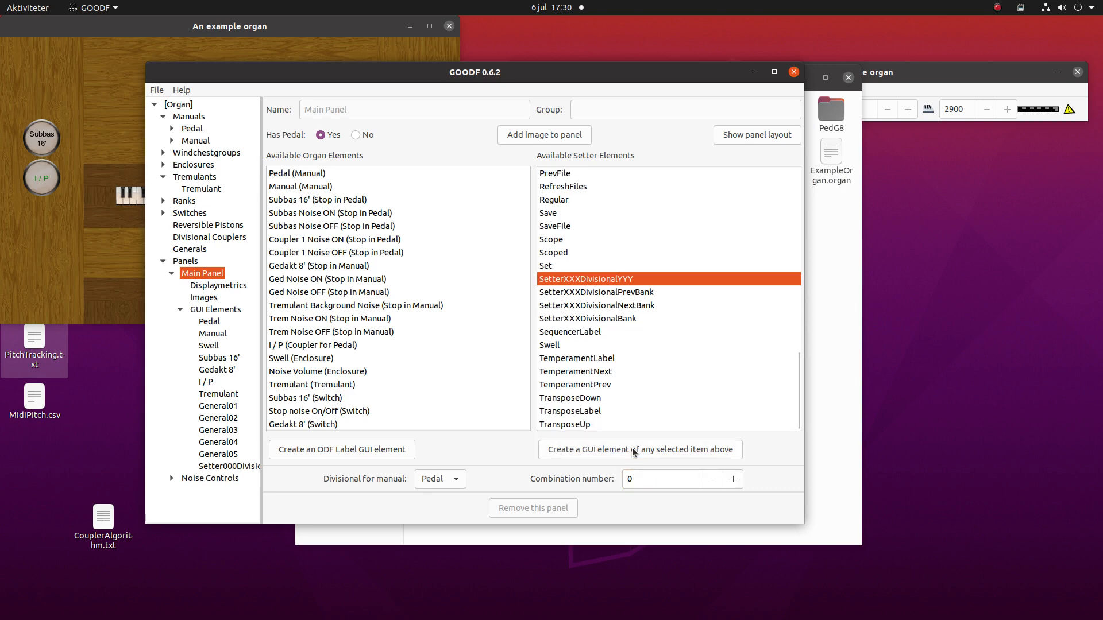
click(730, 479)
click(676, 451)
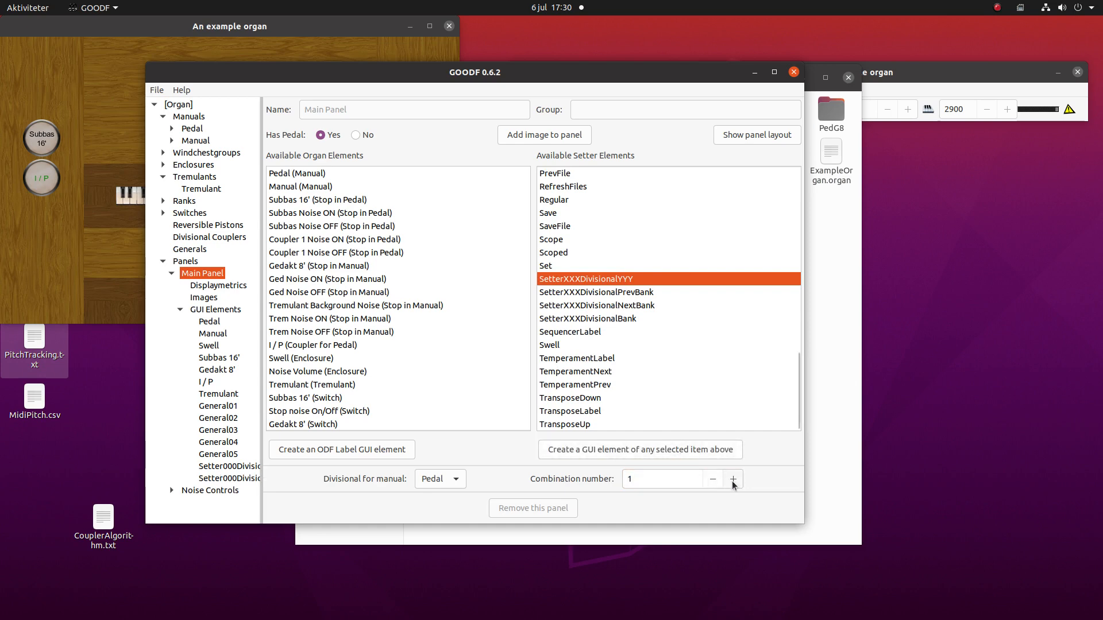
click(733, 482)
click(697, 450)
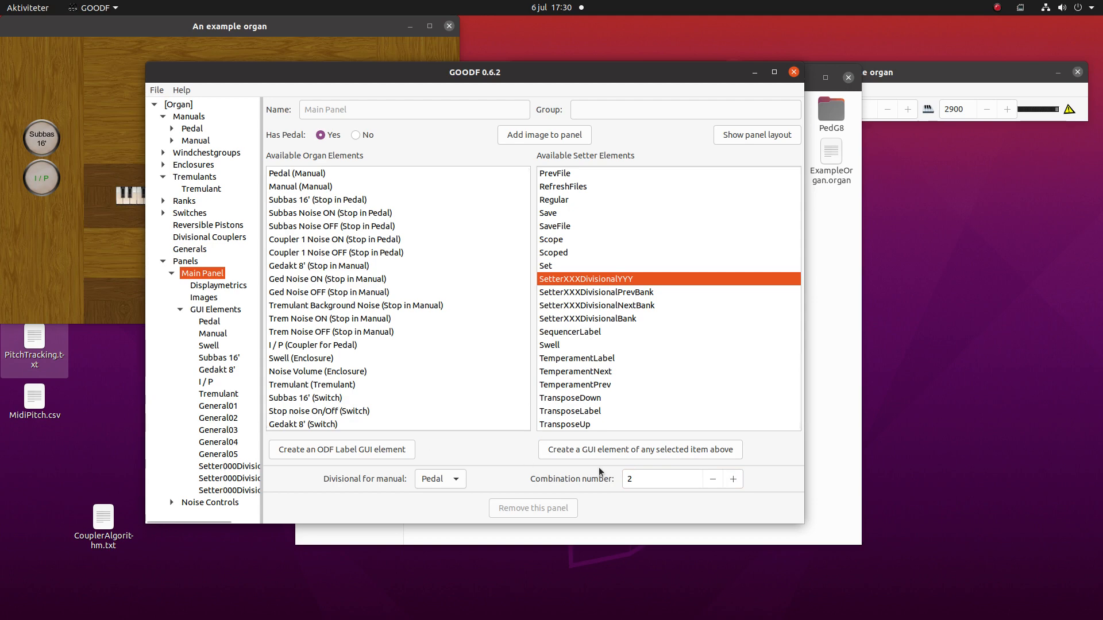
Step: Create three SetterXXXDivisionalYYY GUI elements for the Manual on the Main Panel, using combination numbers 0, 1 and 2
click(459, 480)
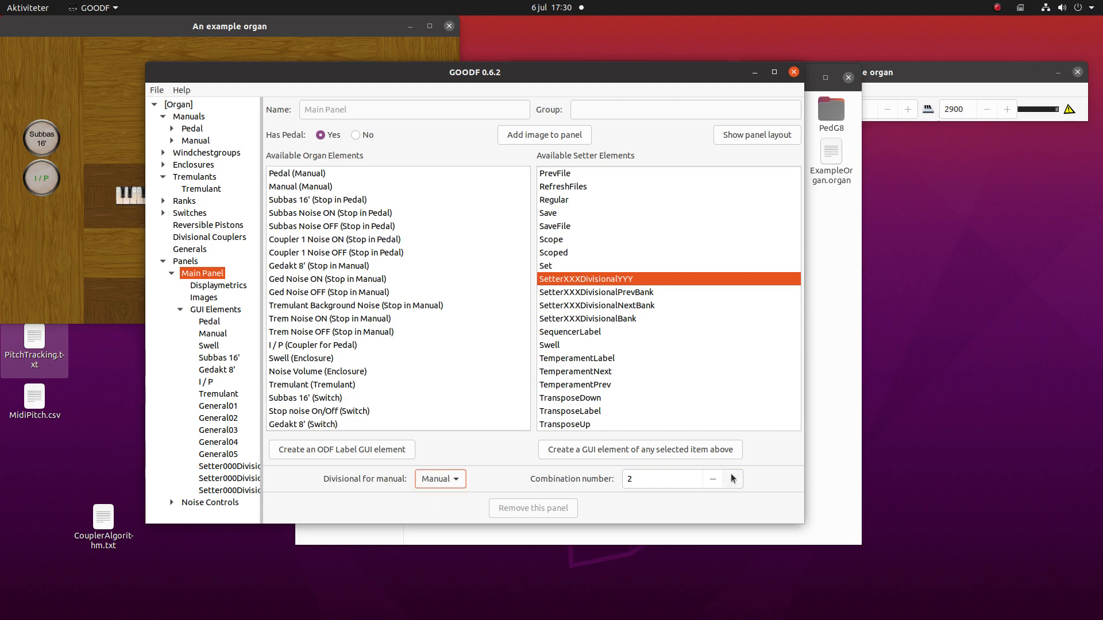
click(707, 482)
click(707, 481)
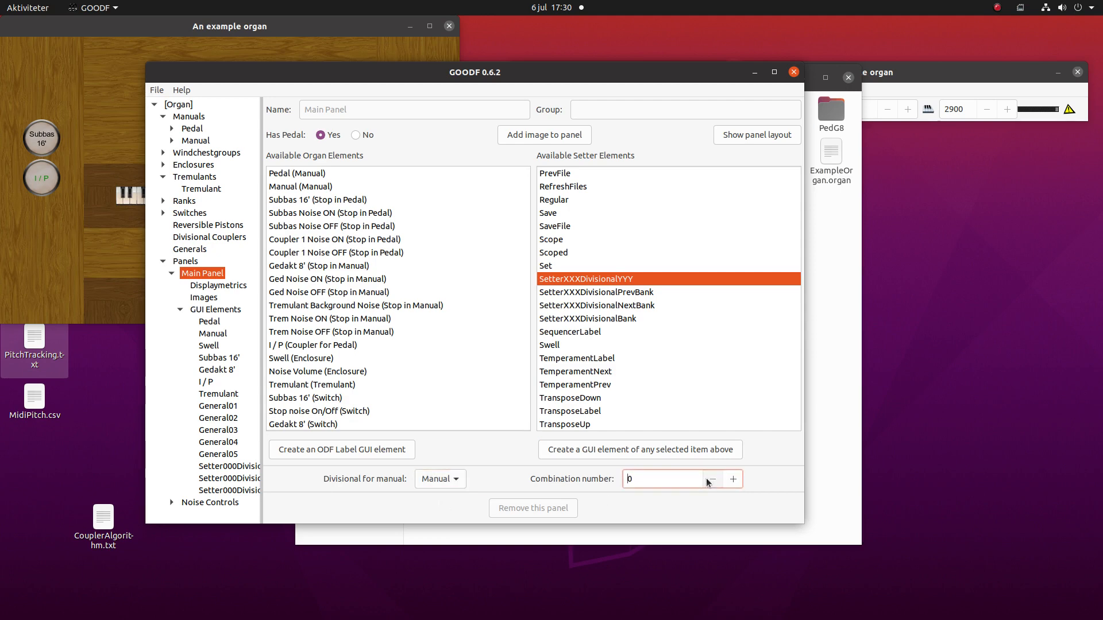
click(671, 452)
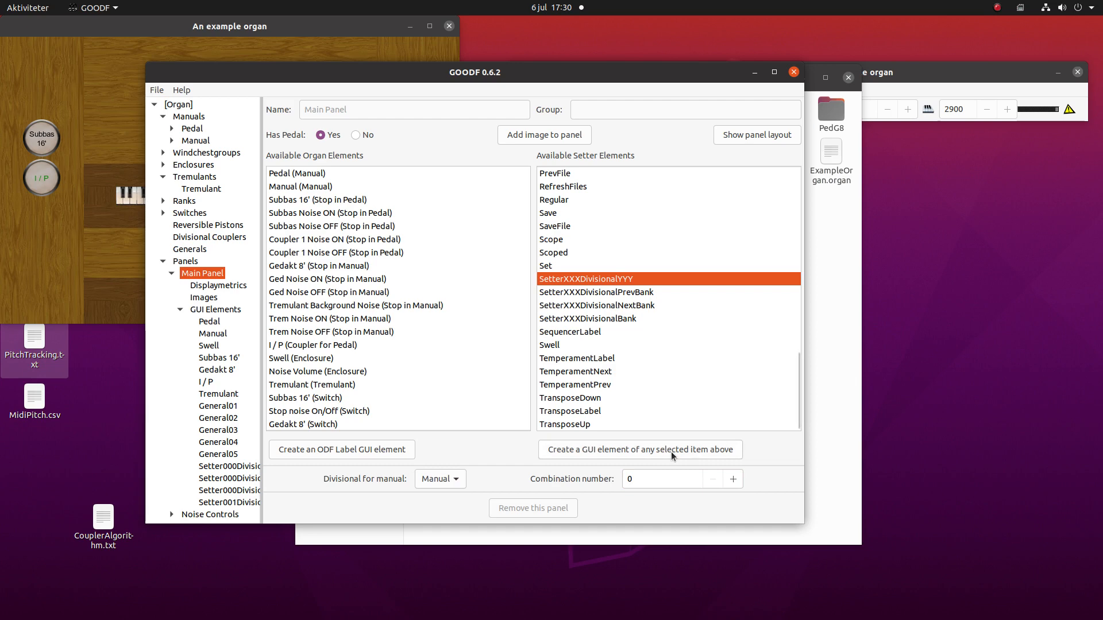
click(735, 479)
click(702, 451)
click(733, 479)
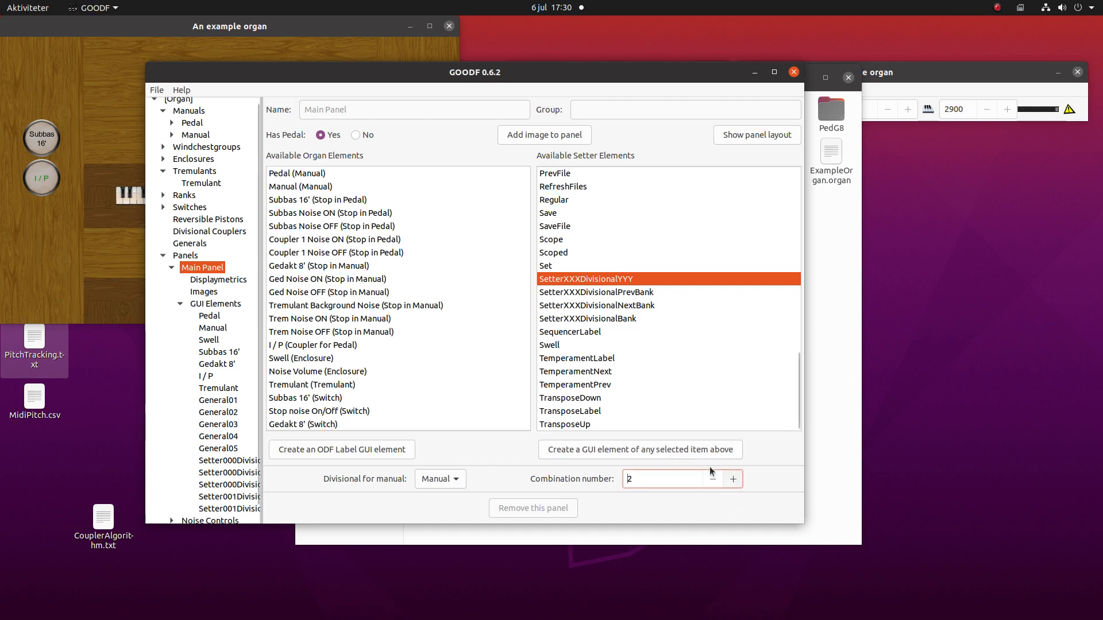
click(695, 451)
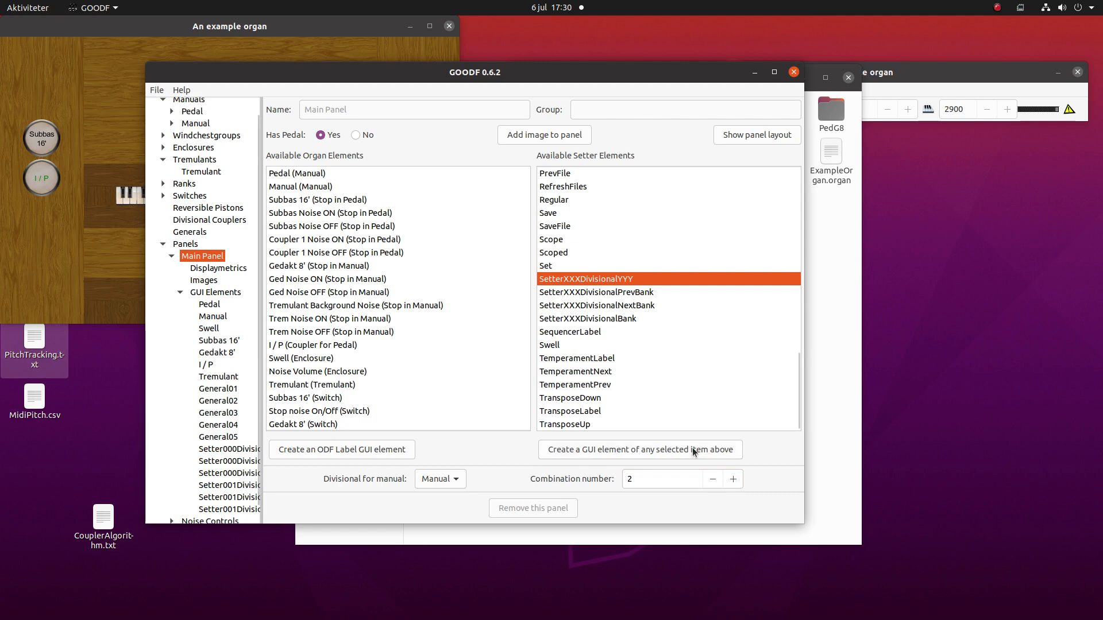
Step: Set the Setter000Divisional000 element's button row to 0, keeping it at button column 1
click(229, 451)
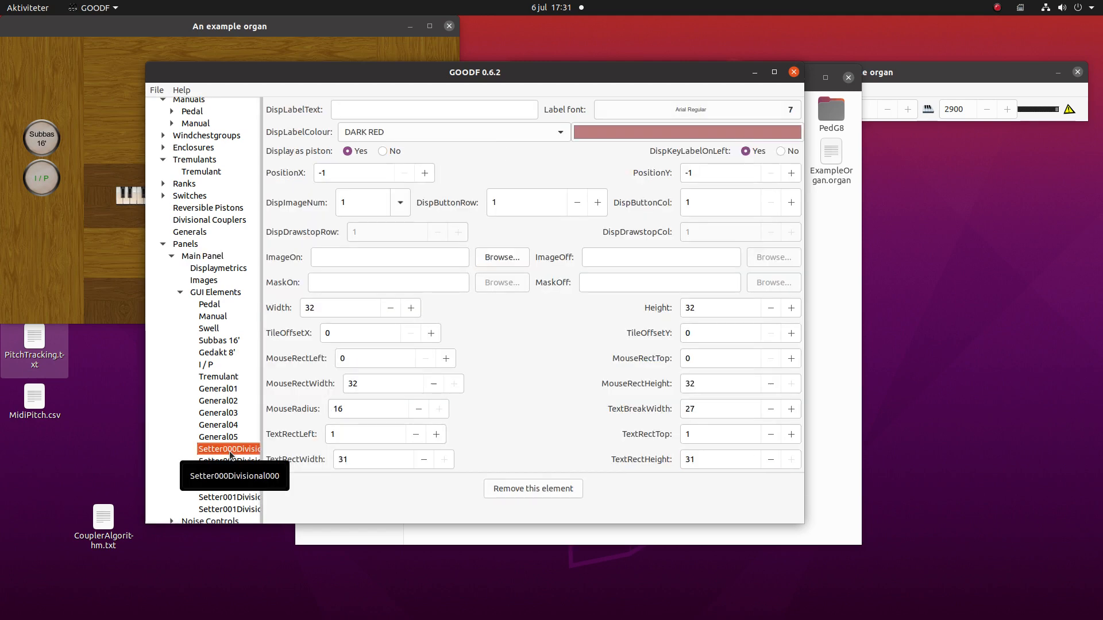
double_click(498, 205)
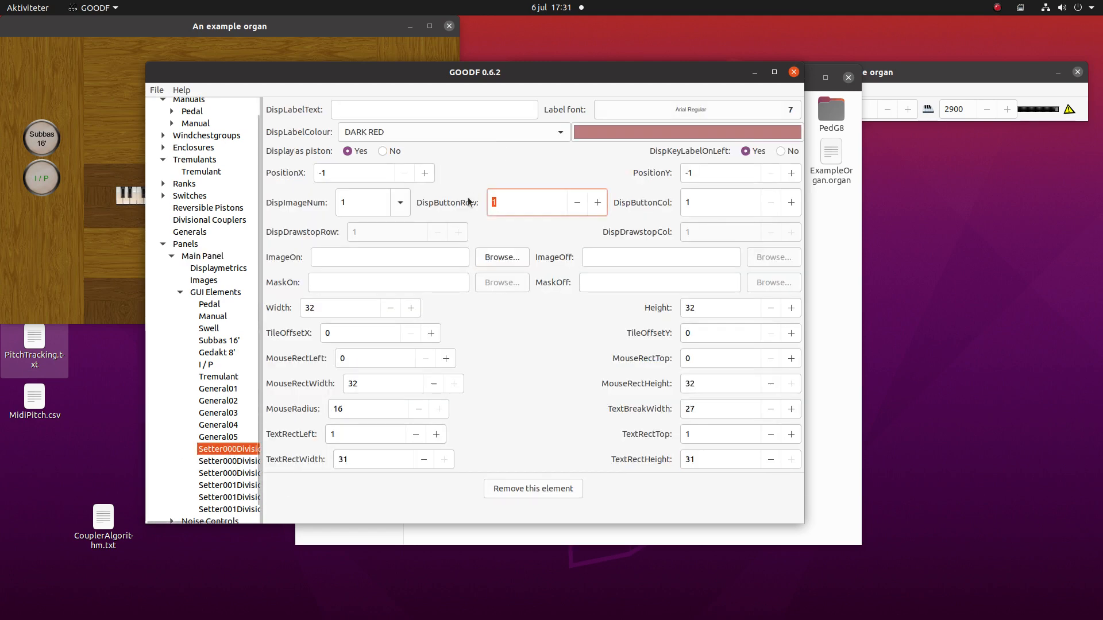
text(0)
key(Tab)
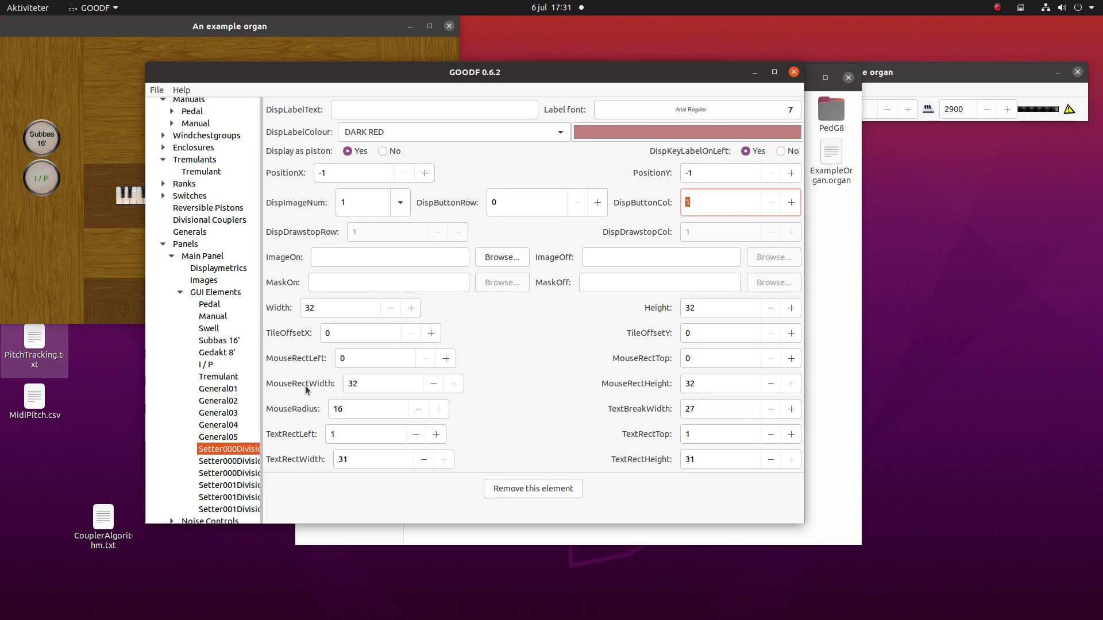
Step: Place the second Pedal divisional element, Setter000Divisional001, at button row 0, button column 2
click(231, 462)
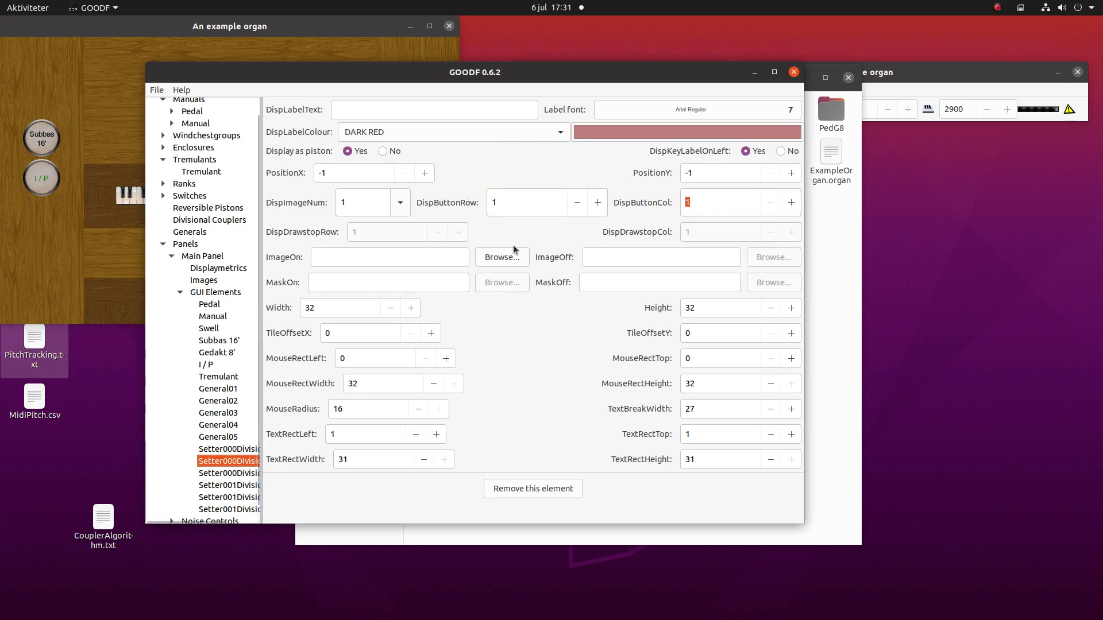
double_click(510, 205)
text(0)
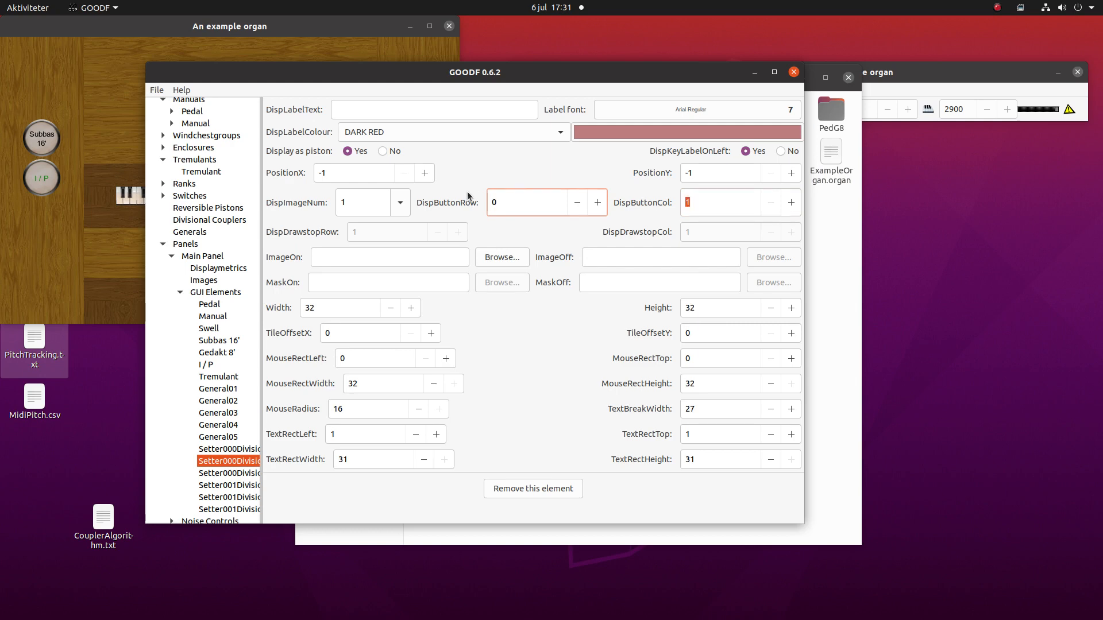
key(Tab)
text(2)
key(Tab)
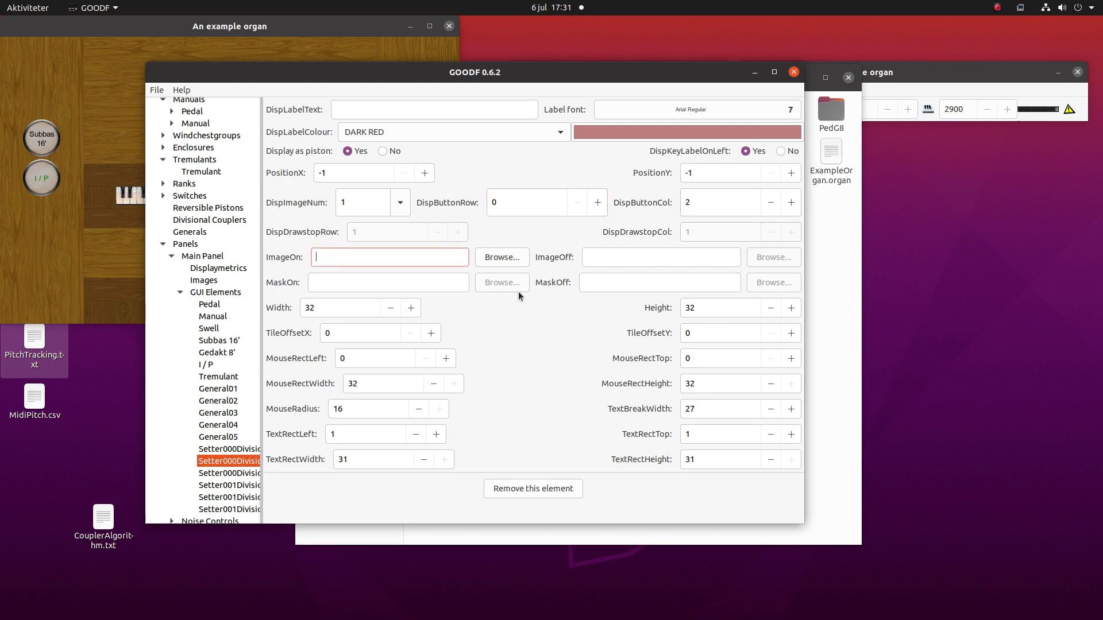
Step: Place the third Pedal divisional element, Setter000Divisional002, at button row 0, button column 3
click(229, 472)
double_click(517, 201)
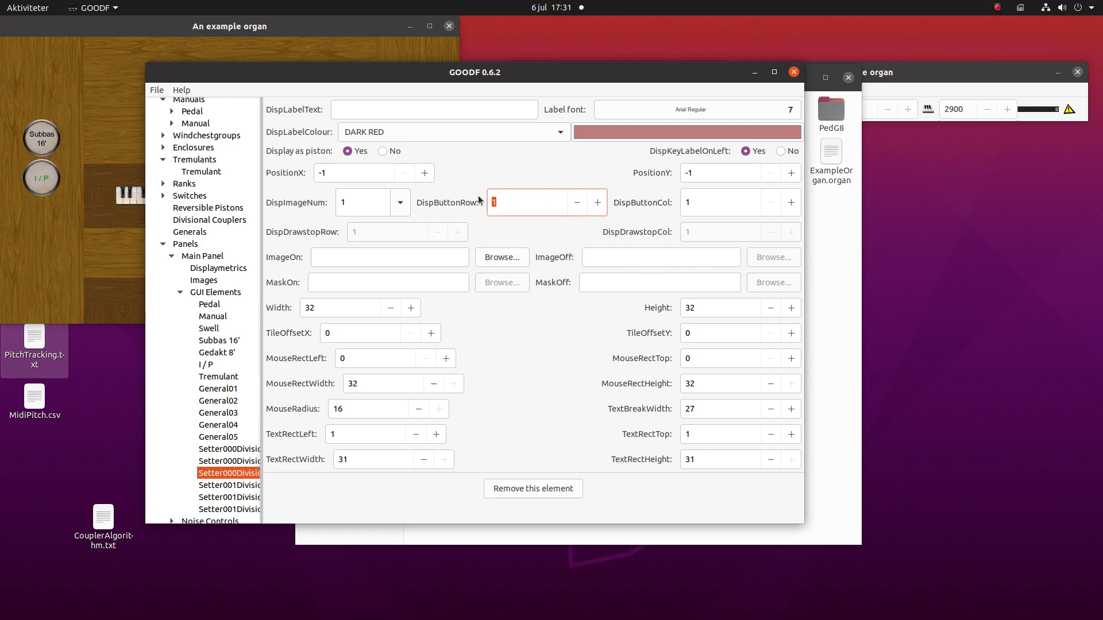
text(0)
key(Tab)
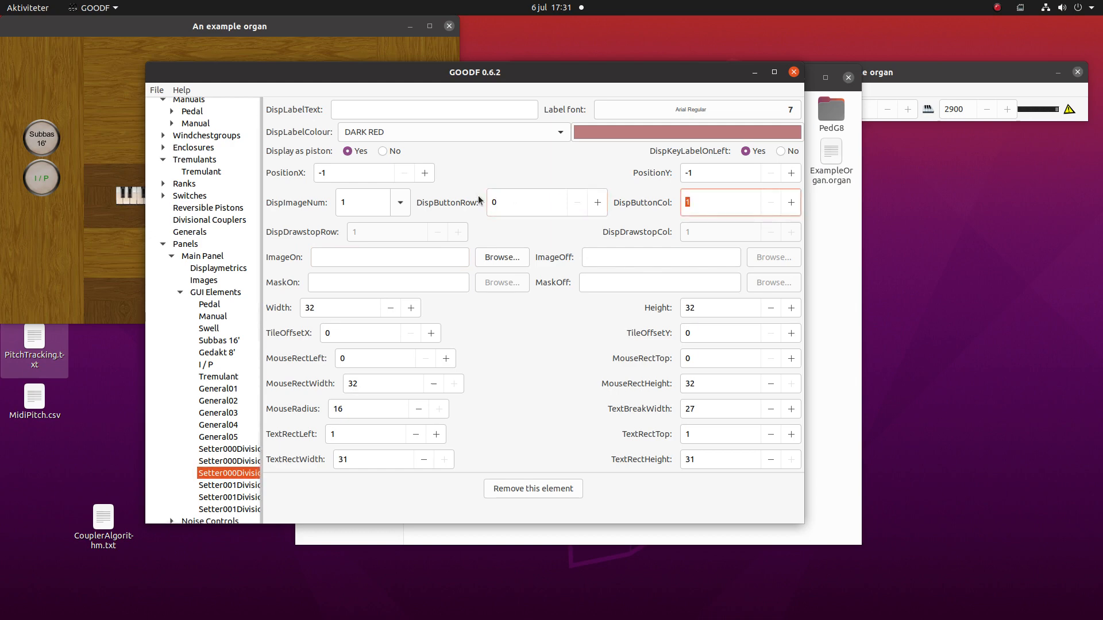
text(3)
key(Tab)
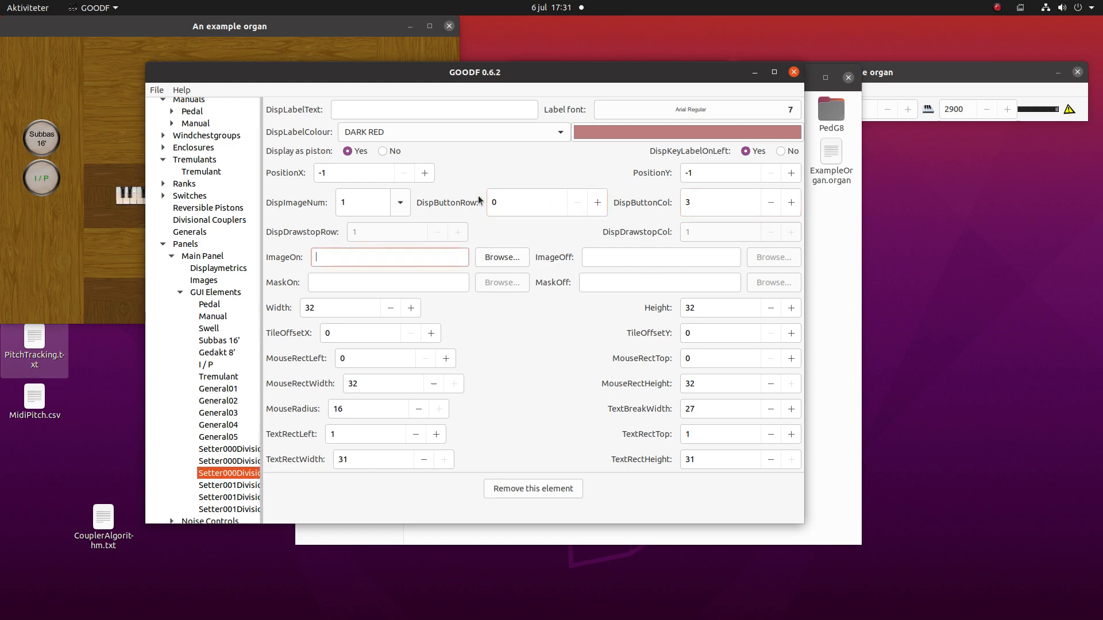
Step: Leave Setter001Divisional000 at button row 1, column 1, and place Setter001Divisional001 at button row 1, column 2
click(226, 488)
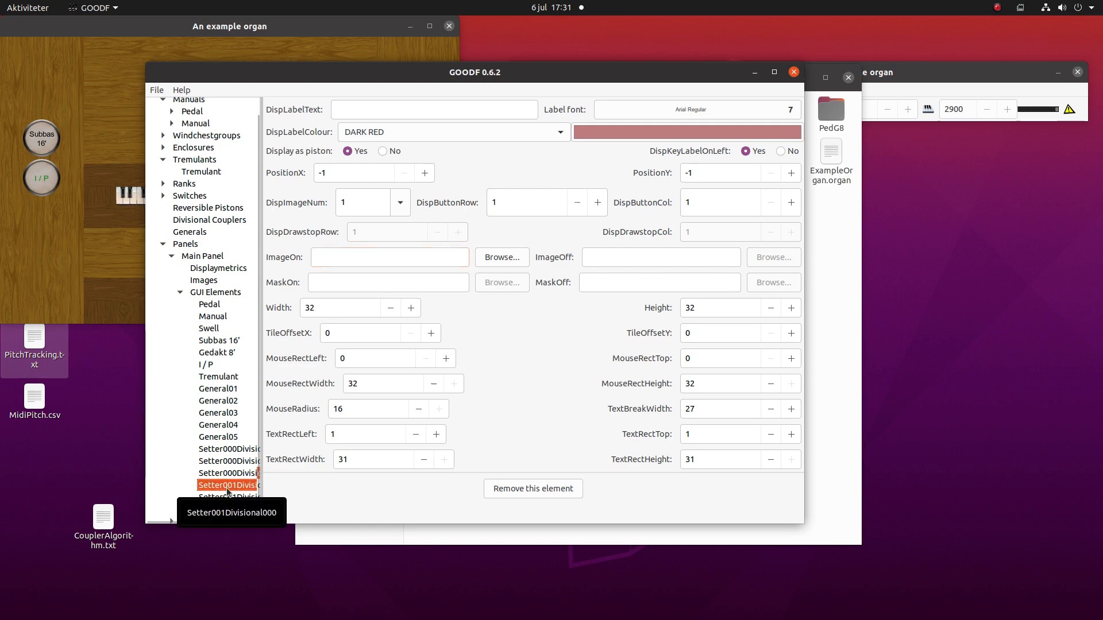
click(503, 204)
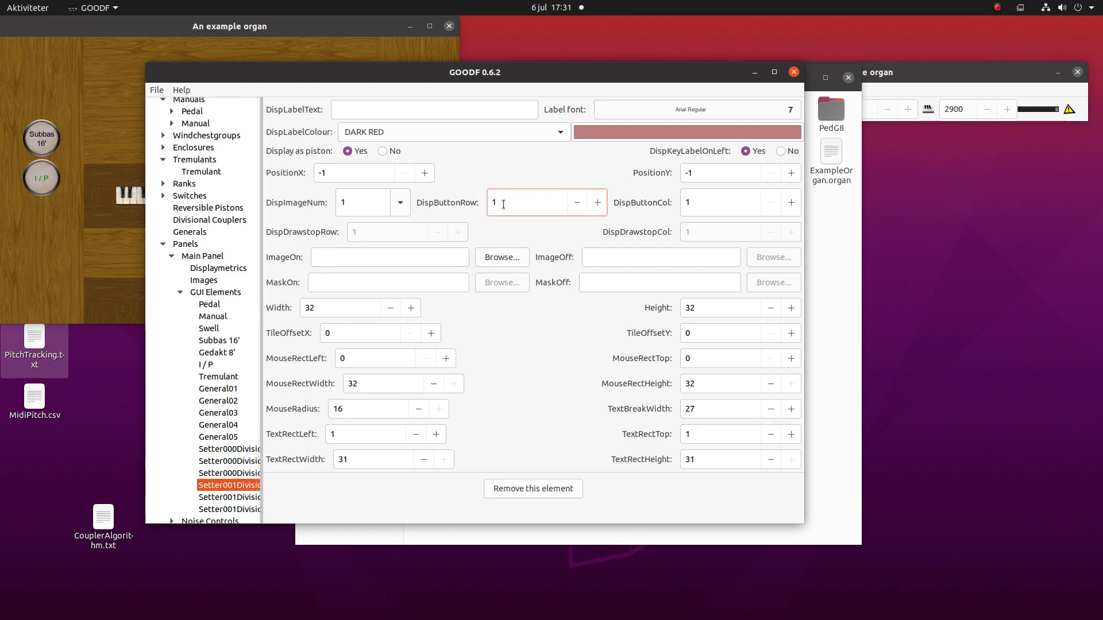
click(228, 499)
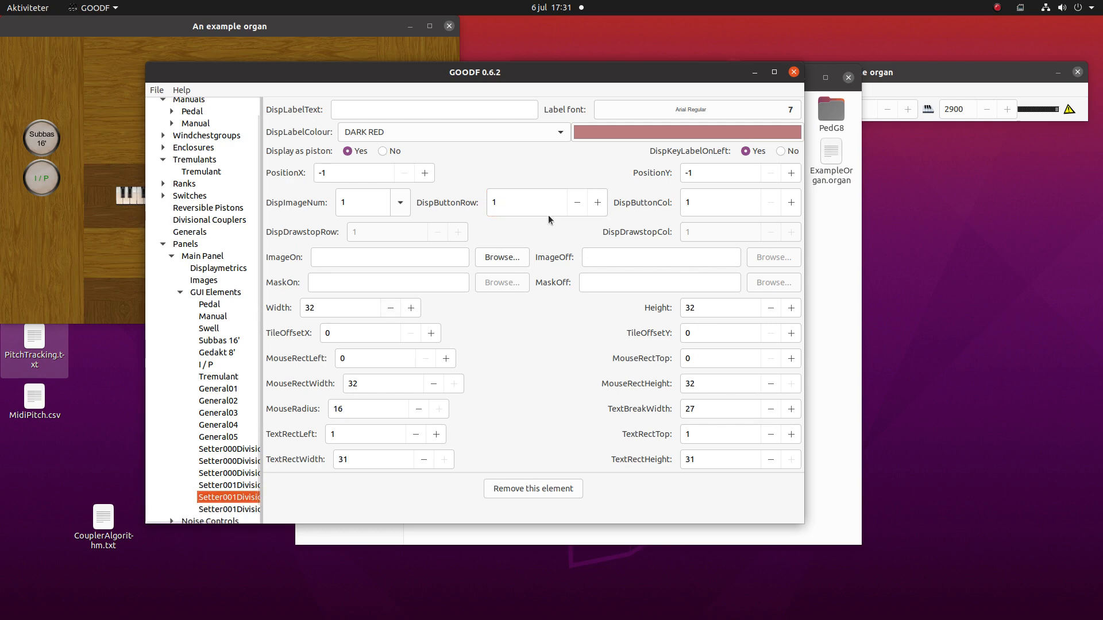
click(531, 200)
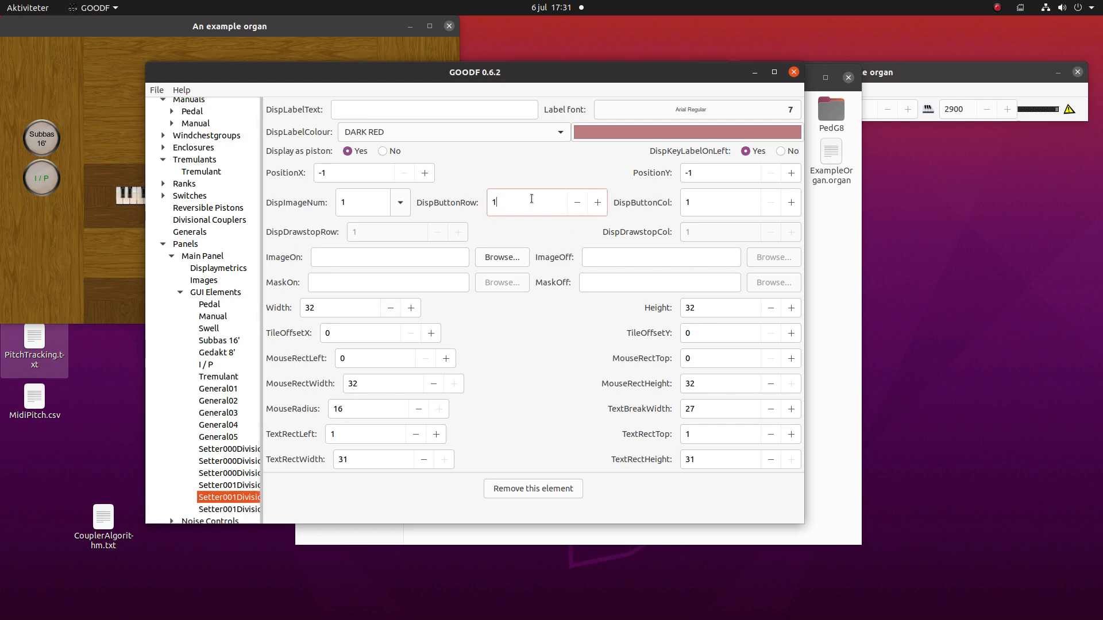
double_click(710, 201)
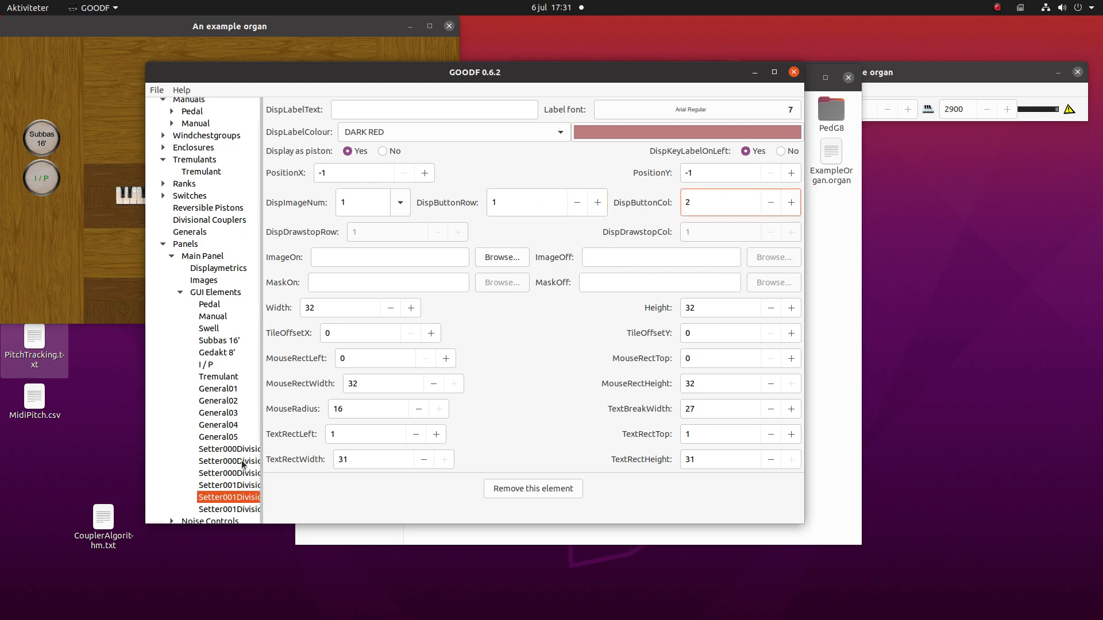
Step: Set the Setter001Divisional002 element's button column to 3, keeping it in button row 1
click(220, 509)
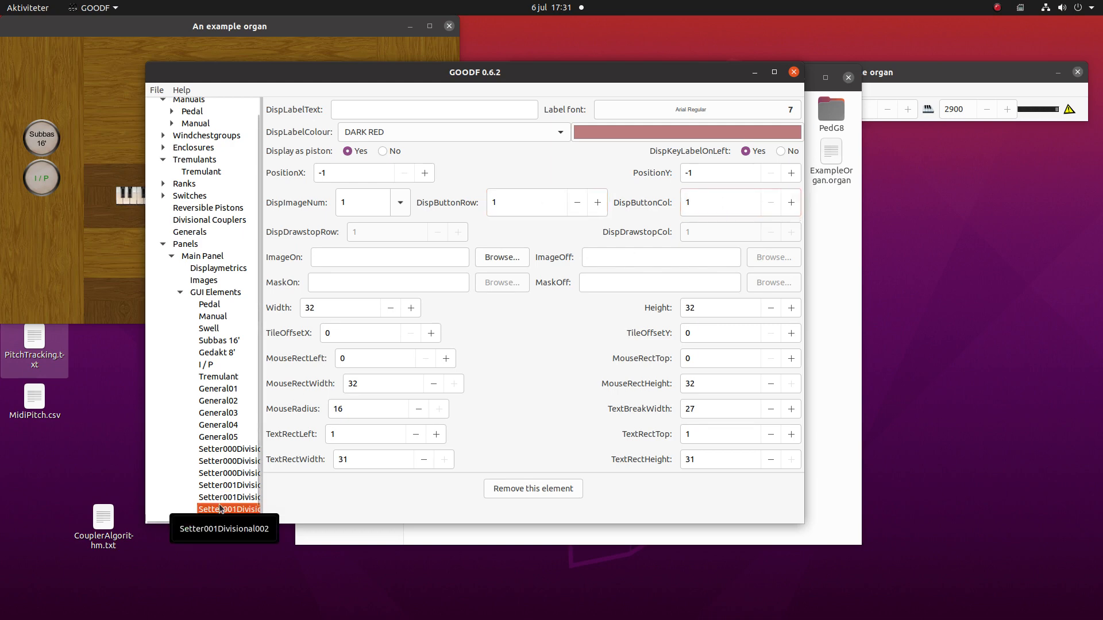
click(789, 202)
click(789, 202)
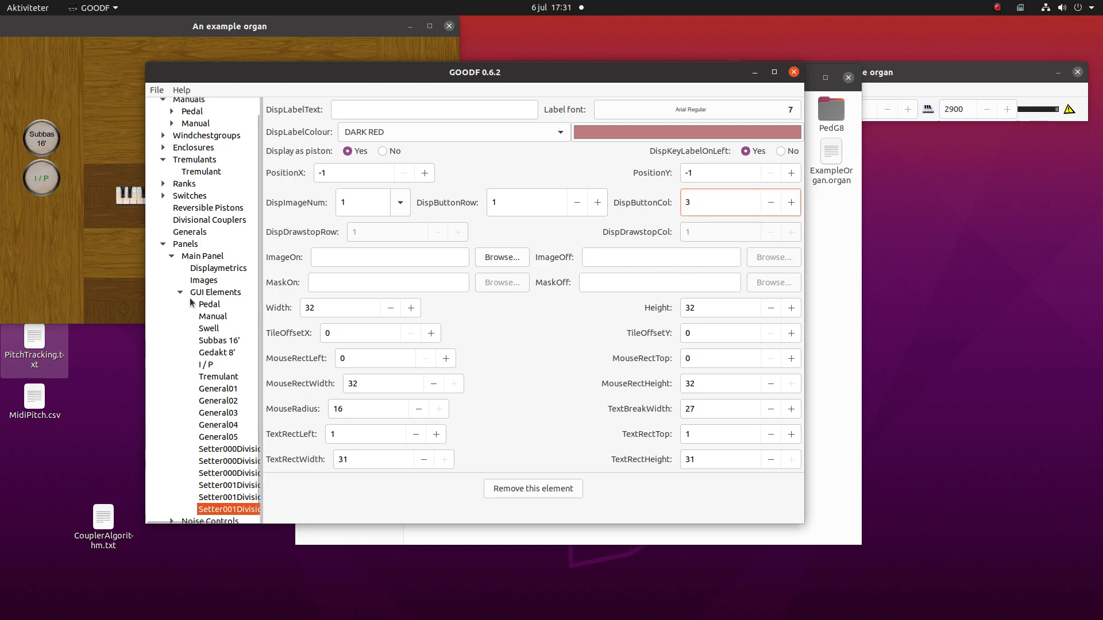
Step: Preview the Main Panel's layout to check the placement of the divisional pistons, and close the preview
click(201, 257)
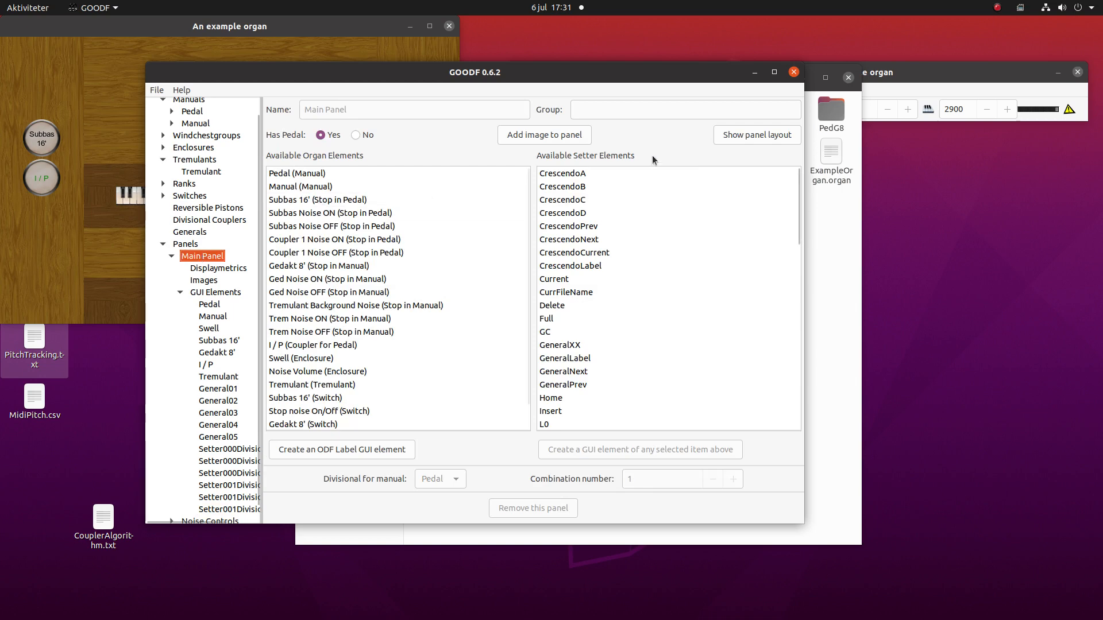
click(744, 138)
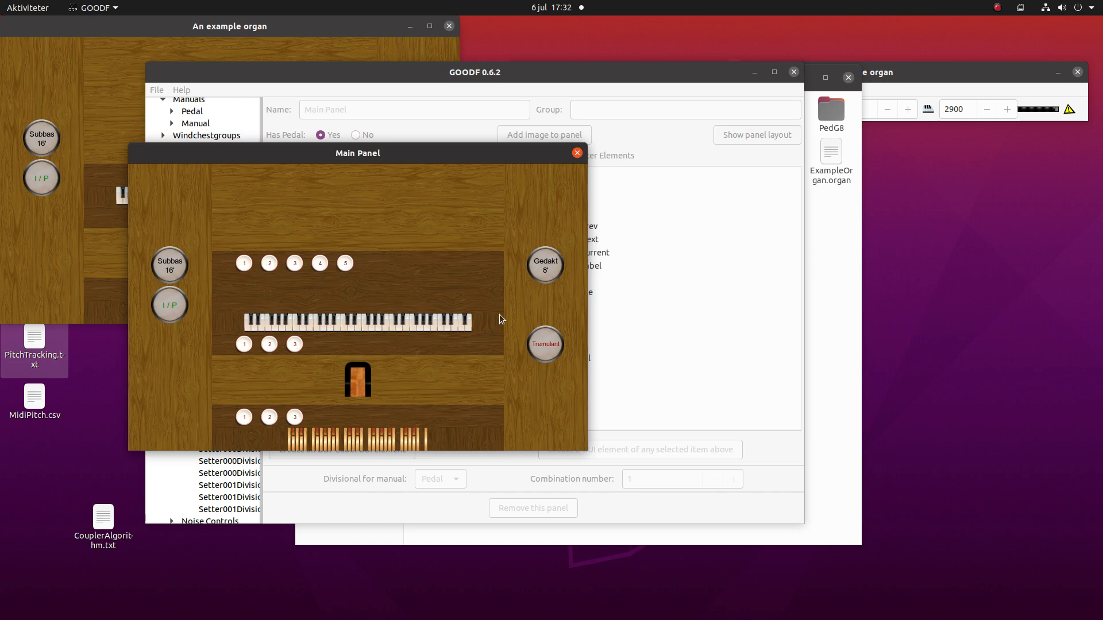
click(900, 76)
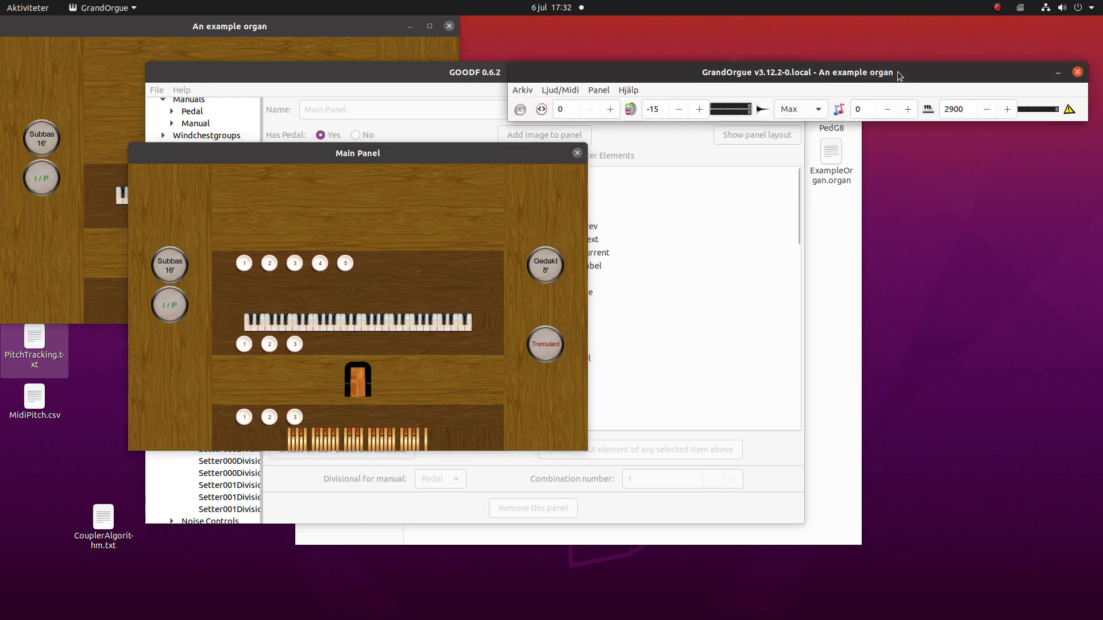
click(577, 153)
Step: Return to GOODF and write the updated example organ to its organ definition file
click(421, 70)
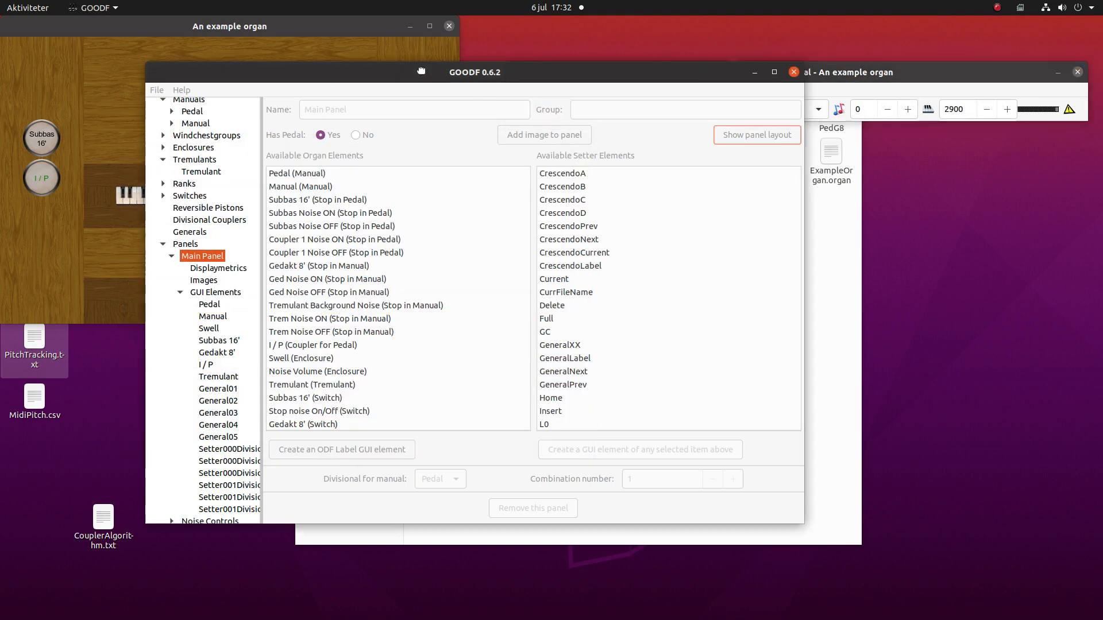
click(156, 90)
click(168, 135)
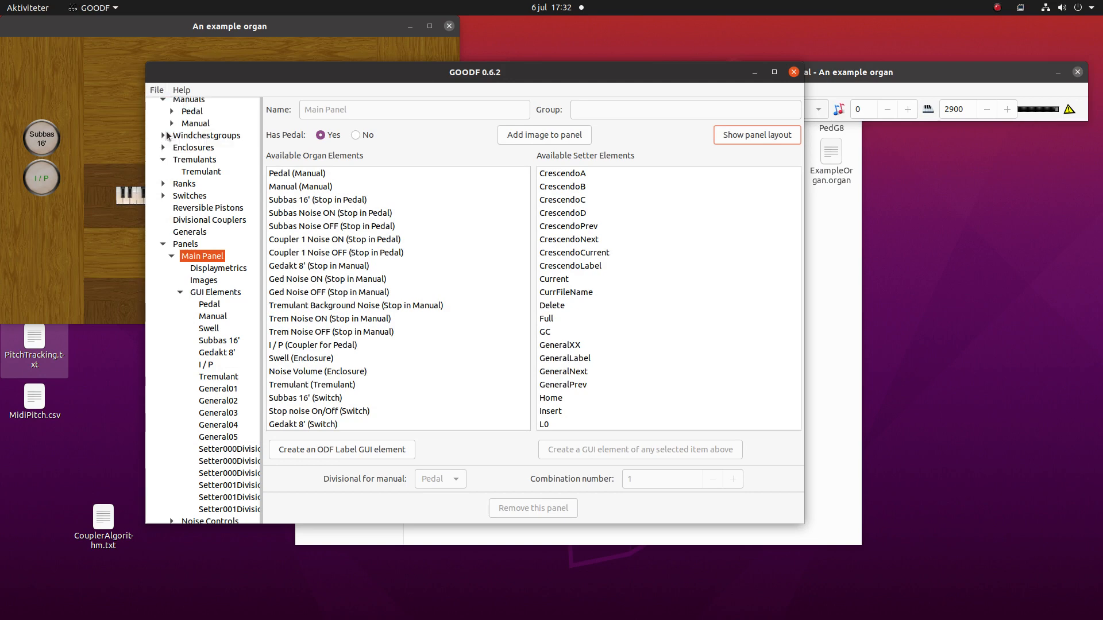
Step: Switch to GrandOrgue, reload the example organ, and move its panel window clear of the screen edge
click(854, 78)
click(516, 92)
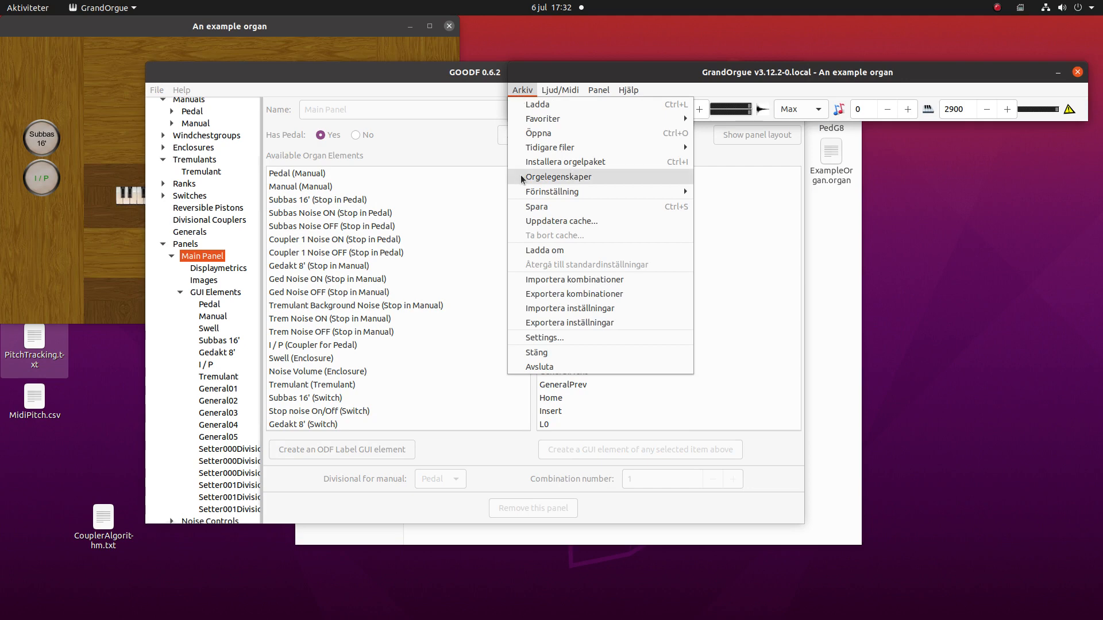
click(534, 248)
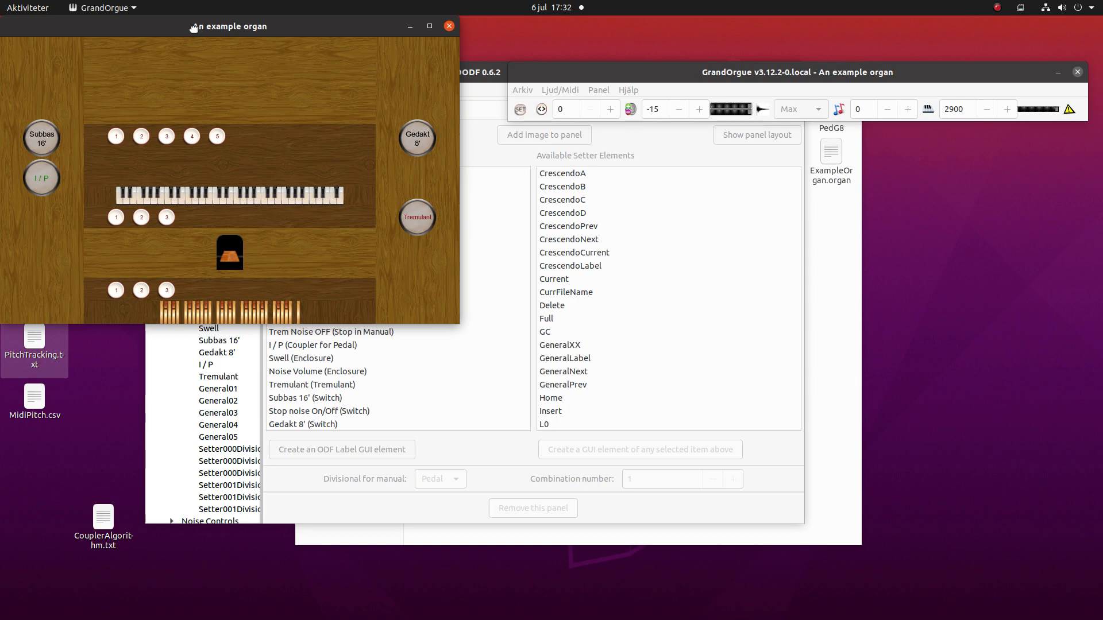
drag(193, 29, 219, 60)
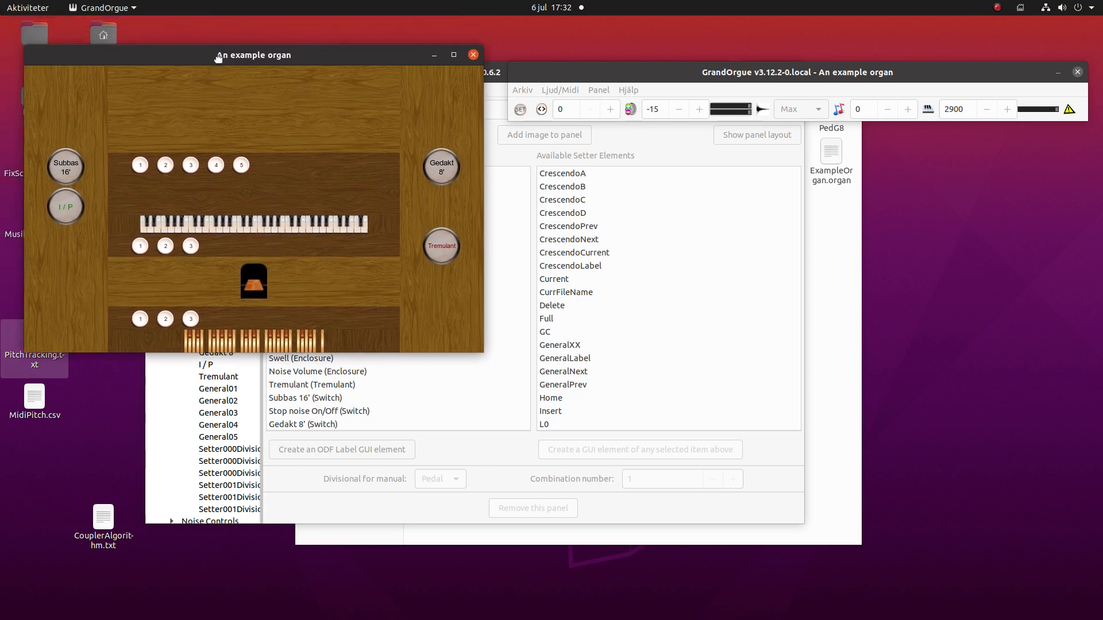
Step: With the combination setter enabled, store Subbas 16' on Pedal divisional 1 and Subbas 16' with I / P on divisional 2
click(521, 111)
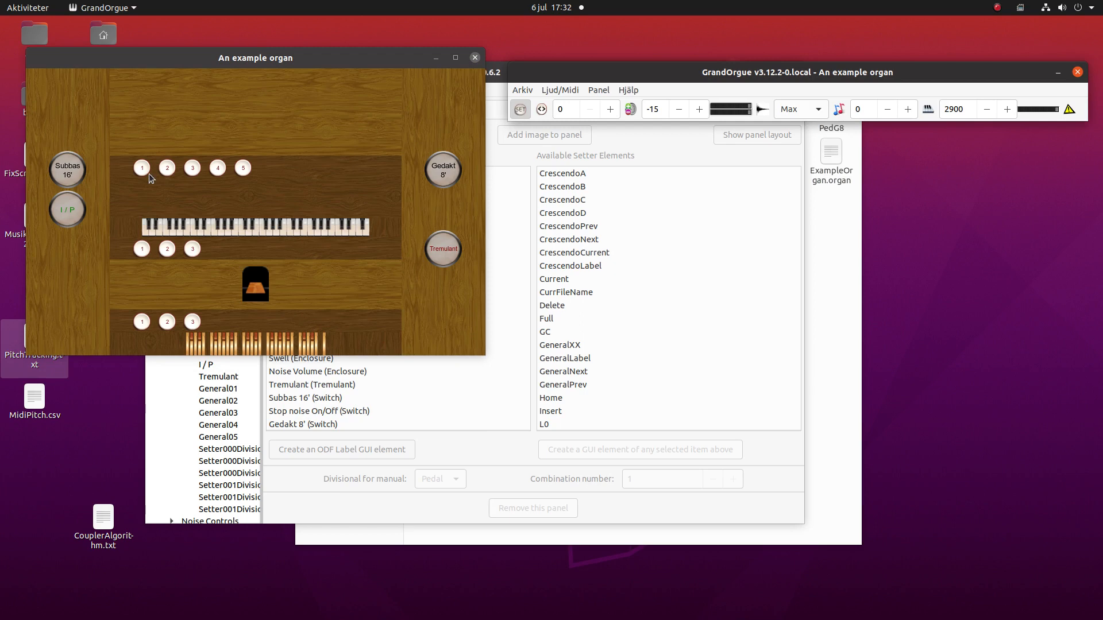
click(79, 172)
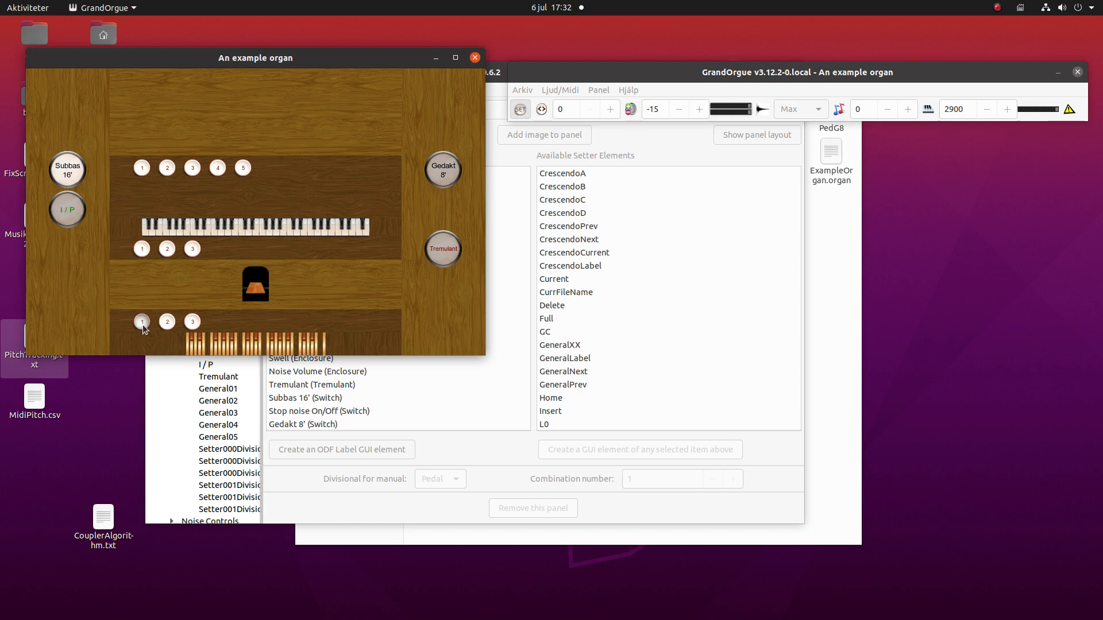
click(76, 219)
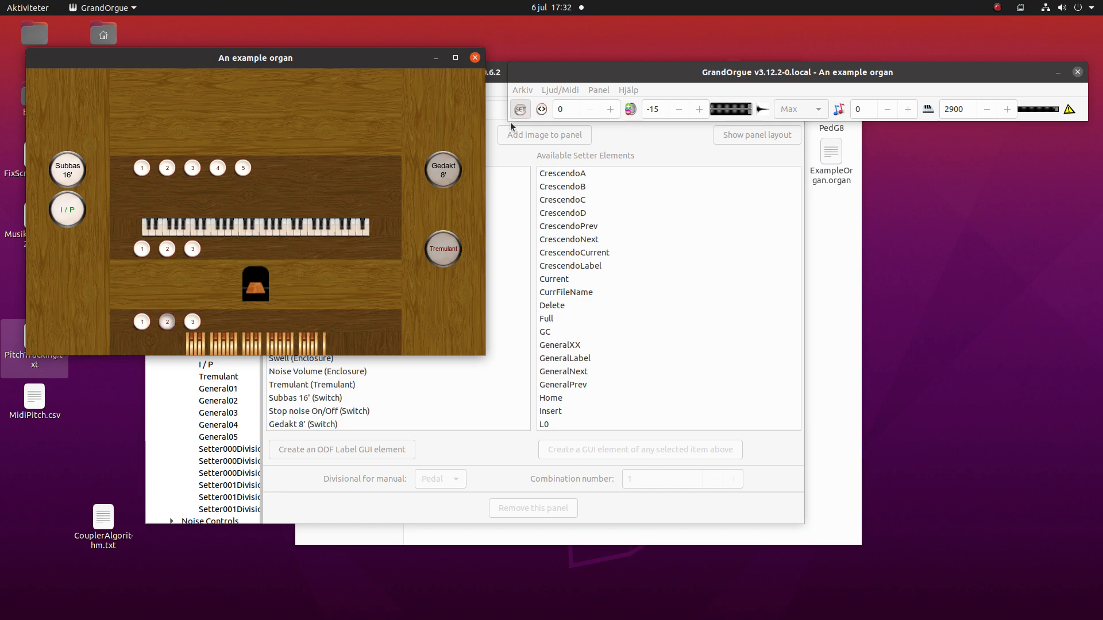
click(167, 320)
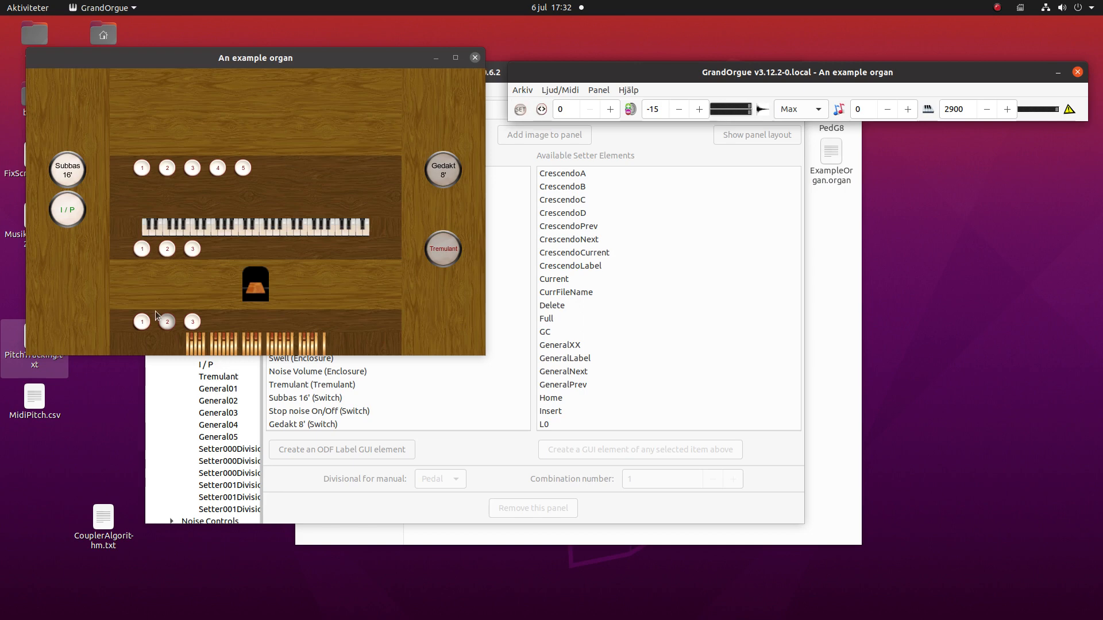
Step: Recall Pedal divisionals 1 and 2 alternately to test whether they switch the stored stop and coupler
click(143, 323)
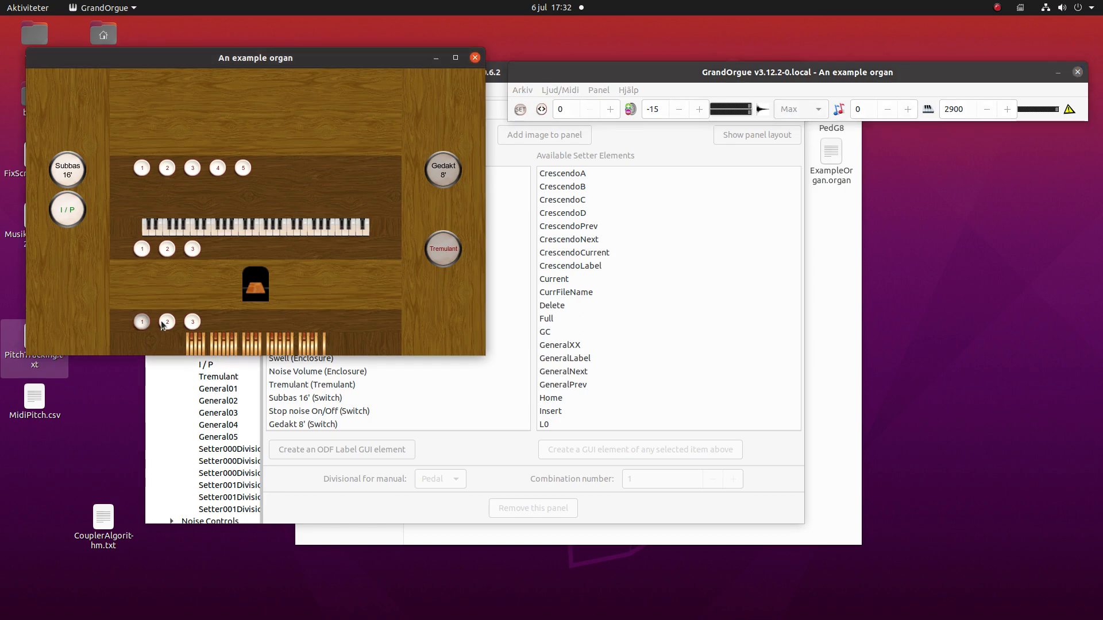
click(148, 323)
click(167, 322)
click(164, 323)
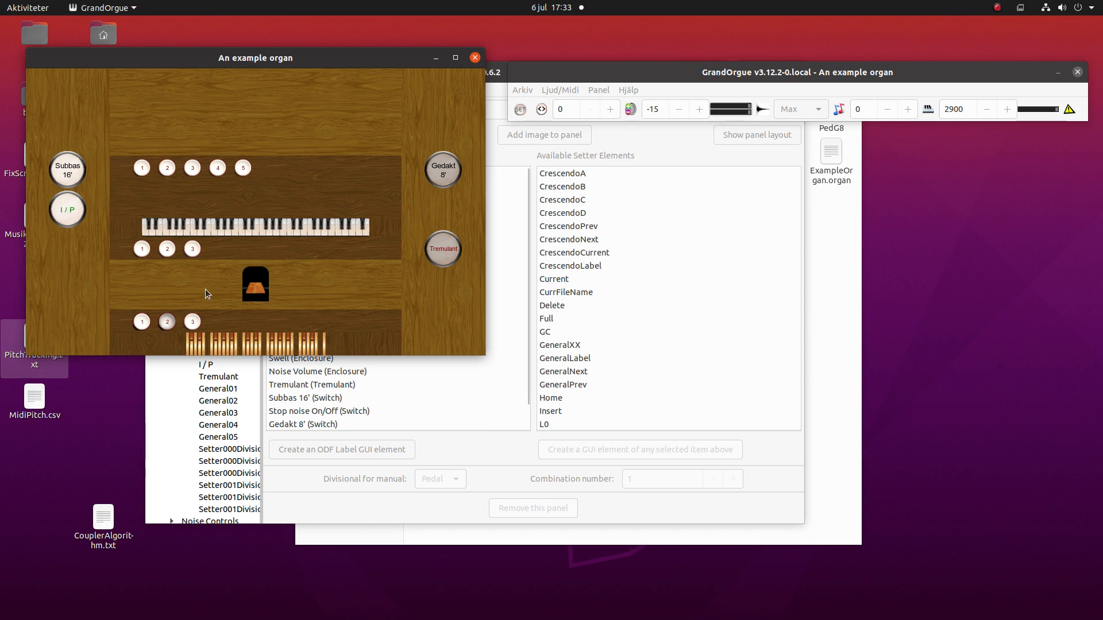
Step: Switch to GOODF and add the Subbas 16' and I / P switches to the Pedal manual's referenced switches
click(691, 159)
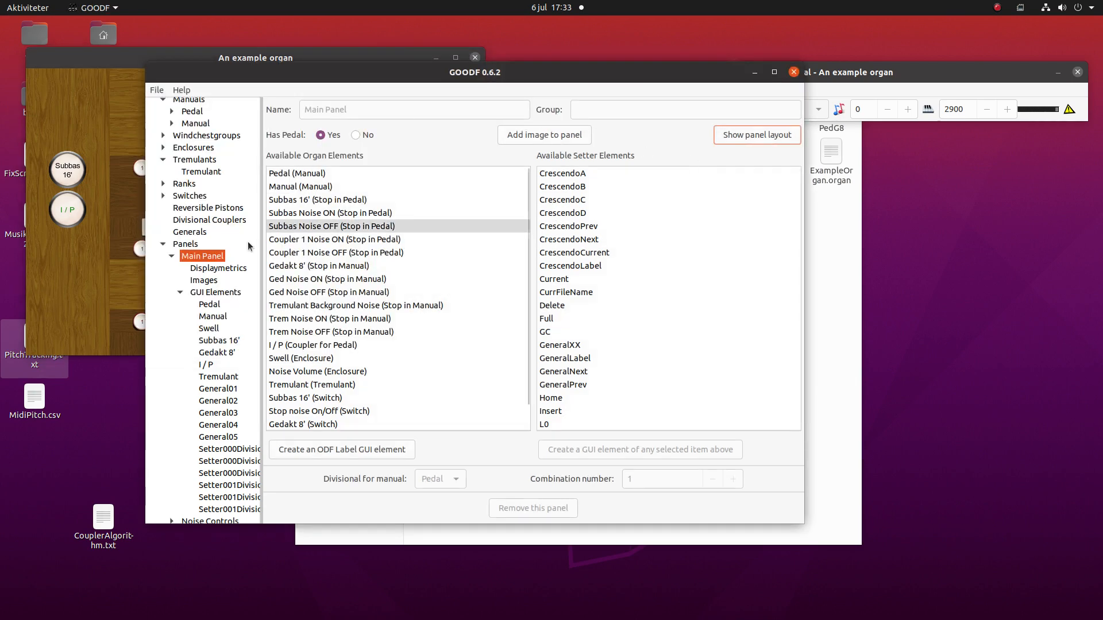
scroll(194, 245, up, 1)
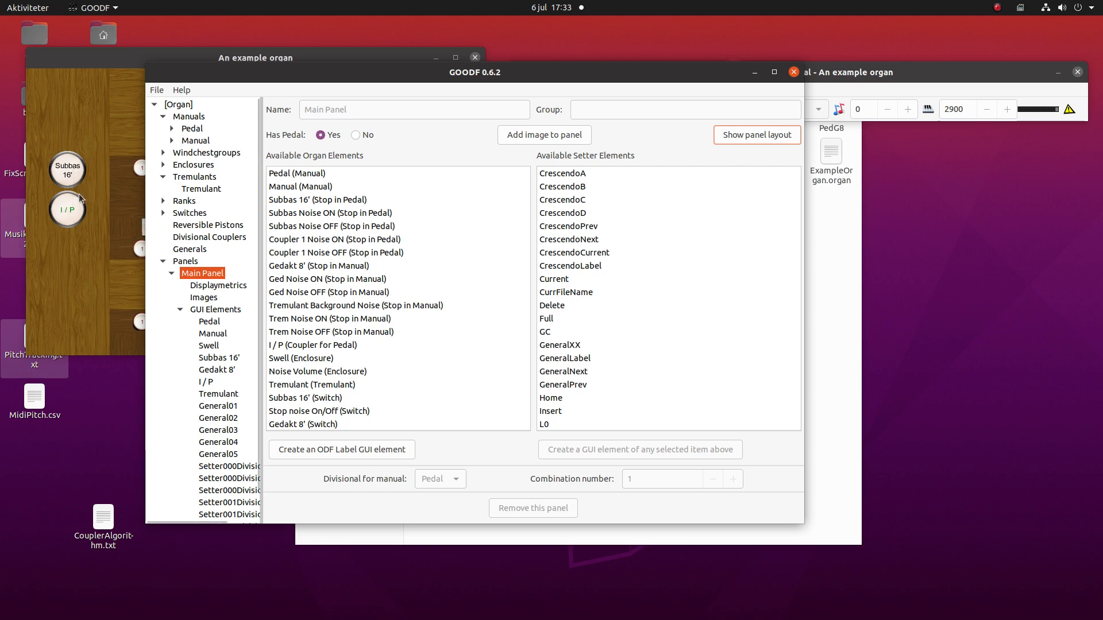
click(191, 129)
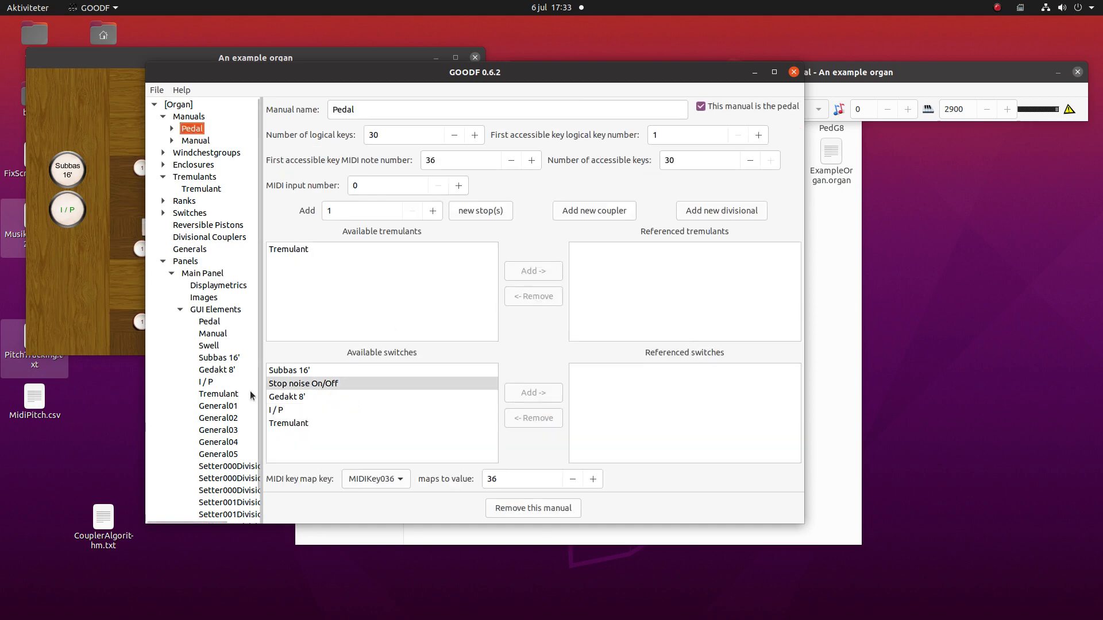
click(311, 370)
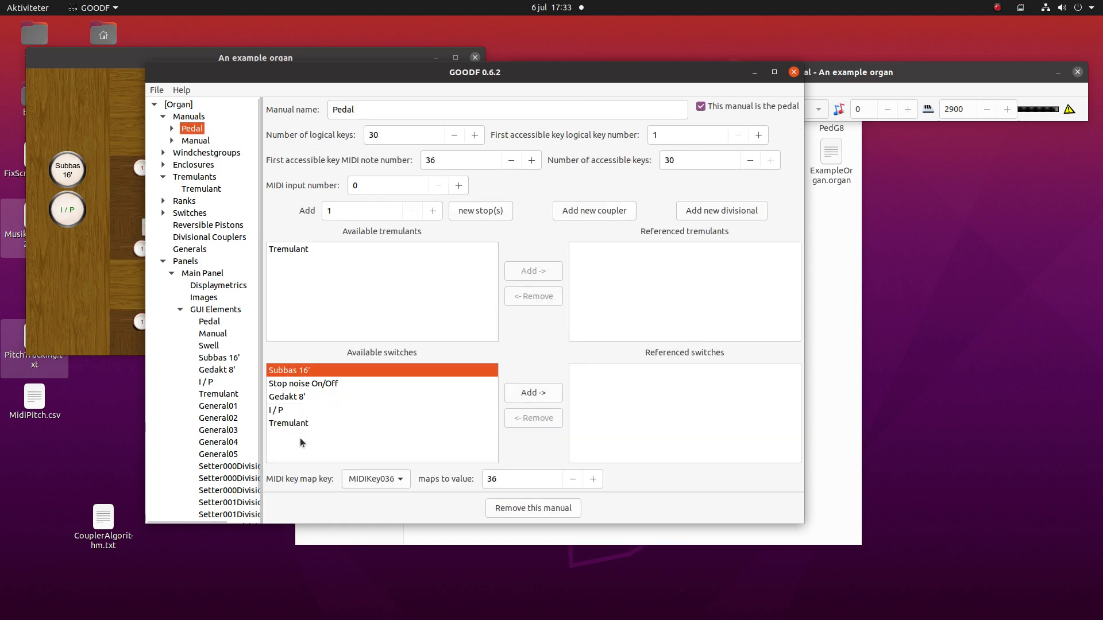
click(526, 394)
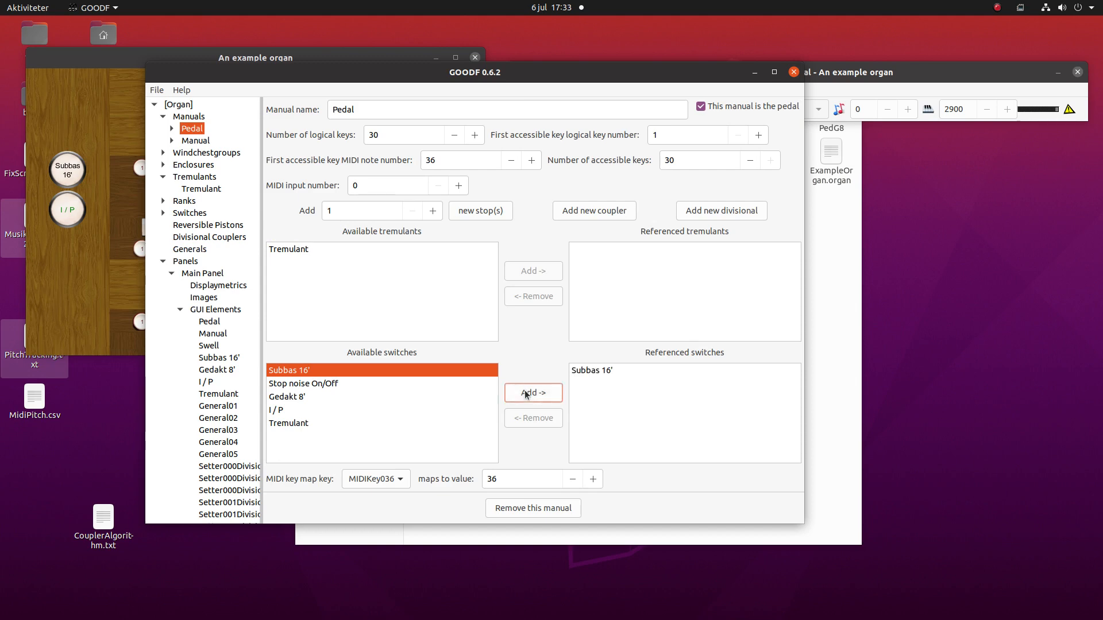
click(288, 412)
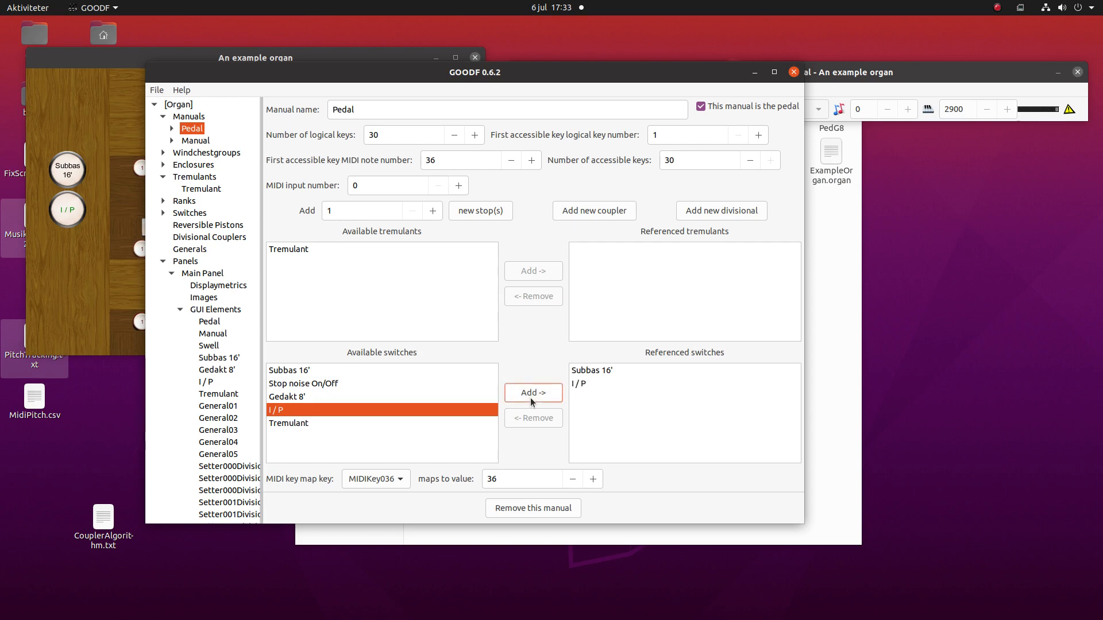
Step: Add the Gedakt 8' and Tremulant switches to the referenced switches of the manual named Manual
click(192, 141)
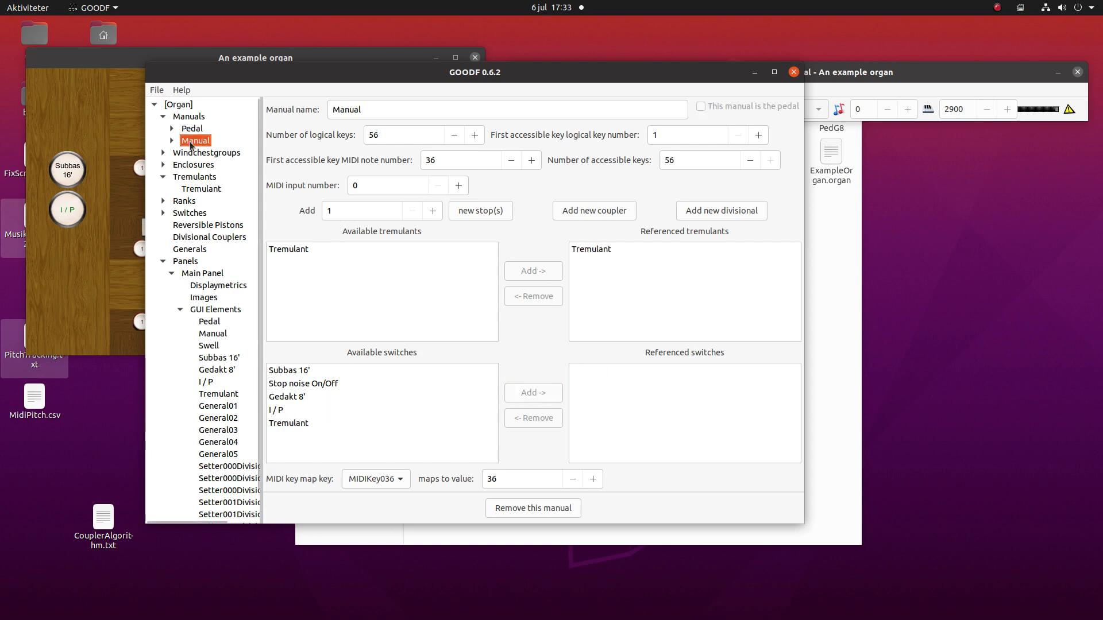
click(309, 398)
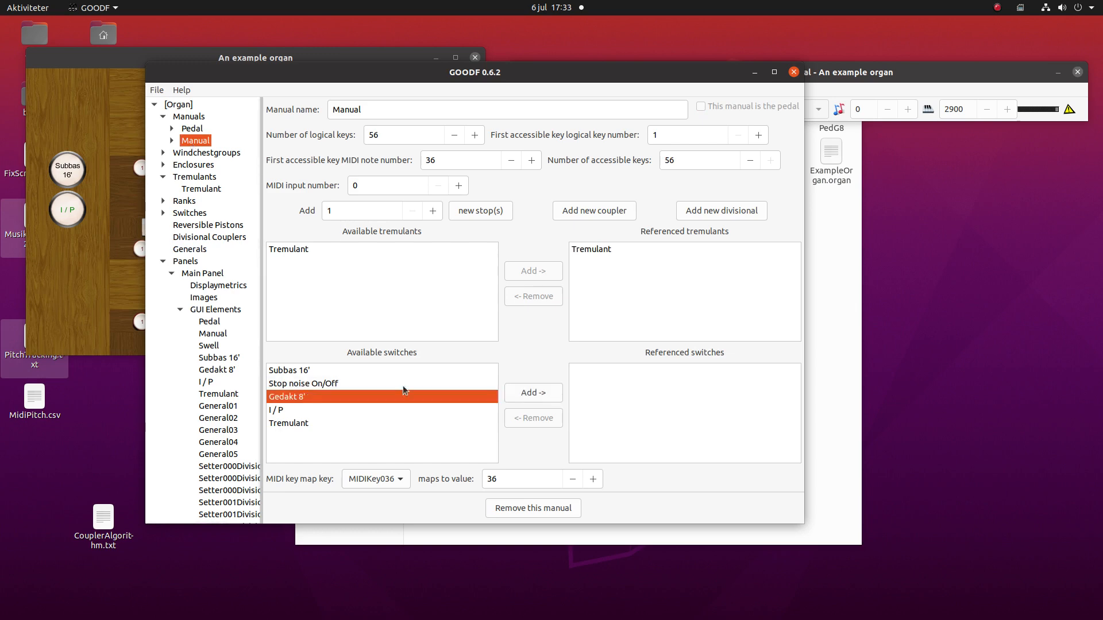
click(526, 396)
click(300, 425)
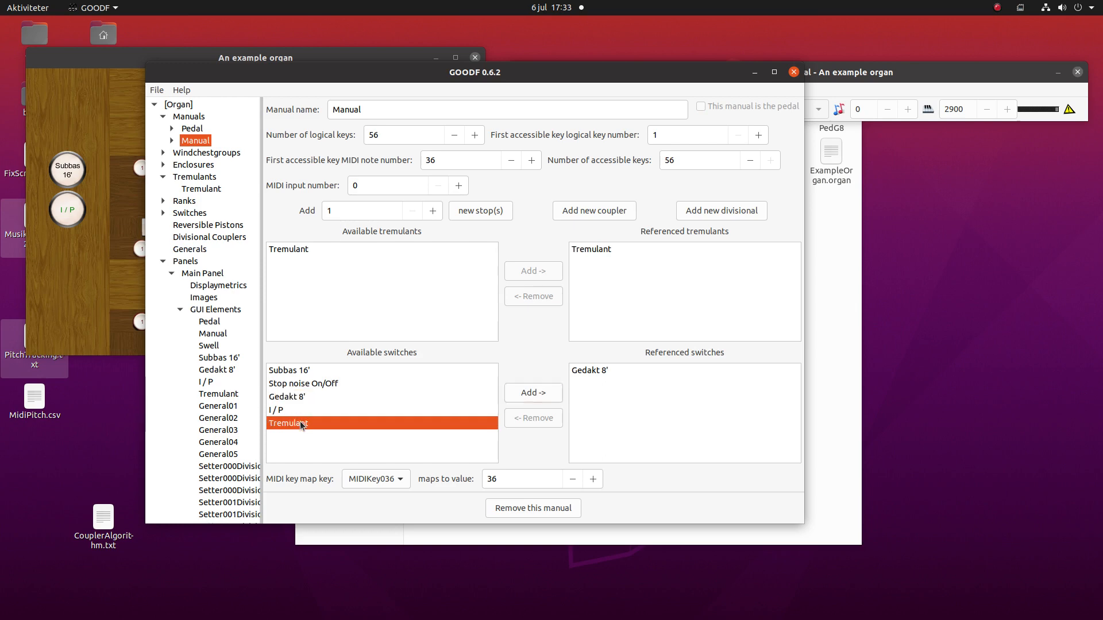
click(541, 394)
Step: Write the updated organ definition file and reload the example organ in GrandOrgue
click(154, 91)
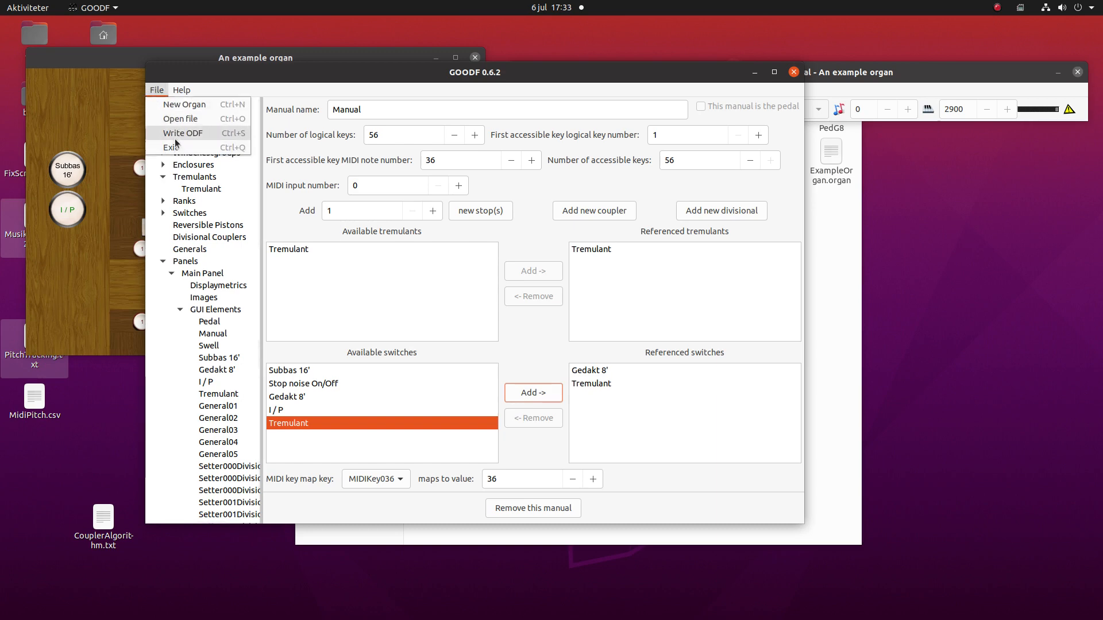
click(175, 136)
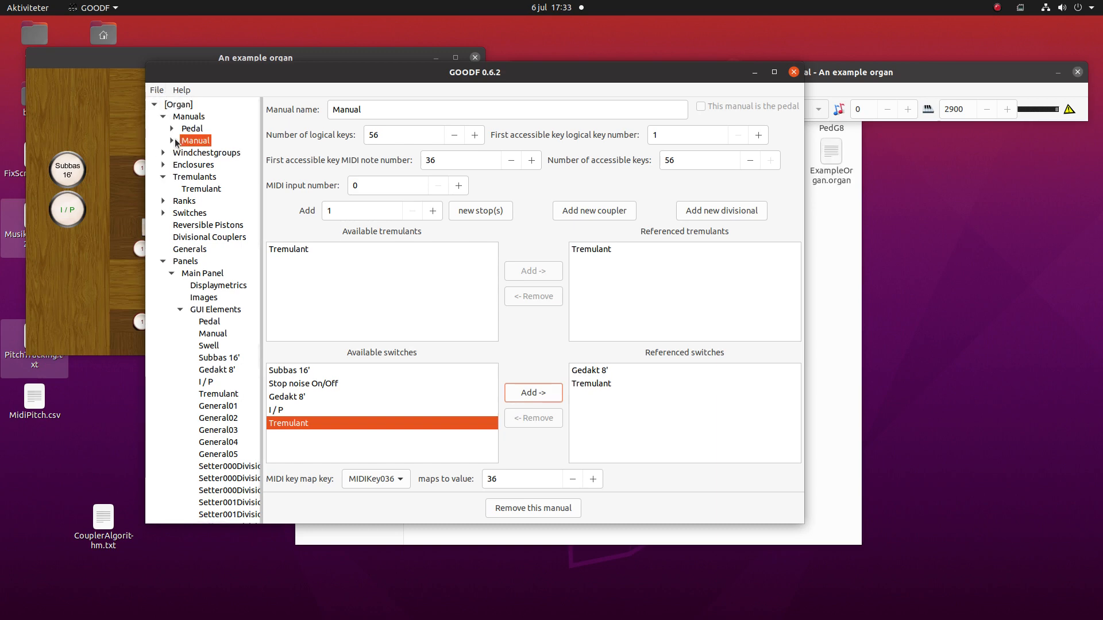
click(831, 82)
click(521, 91)
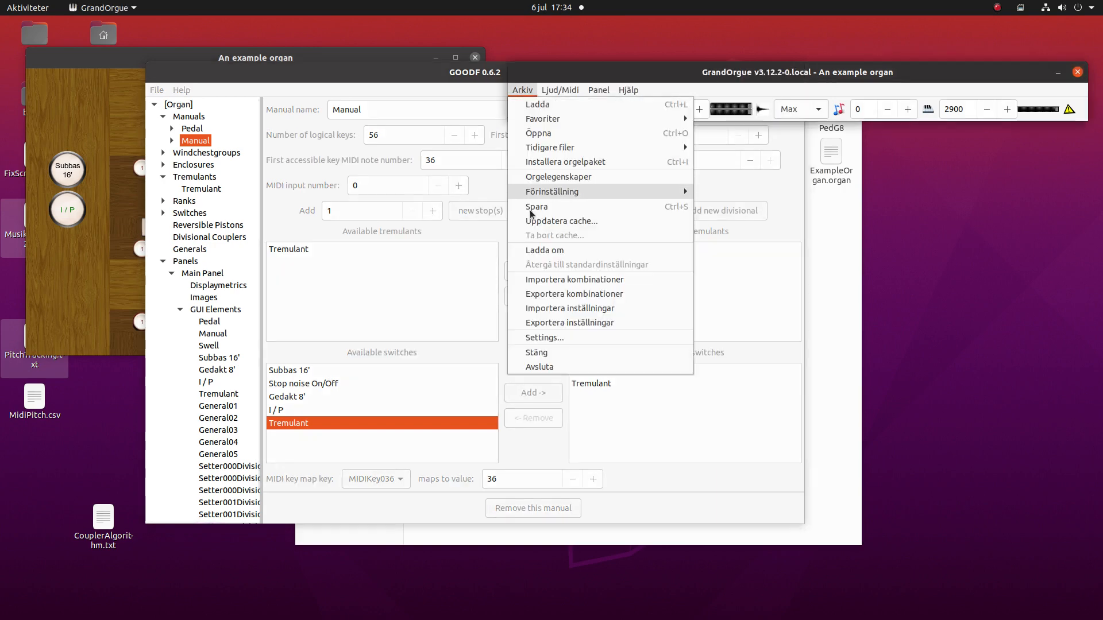
click(531, 254)
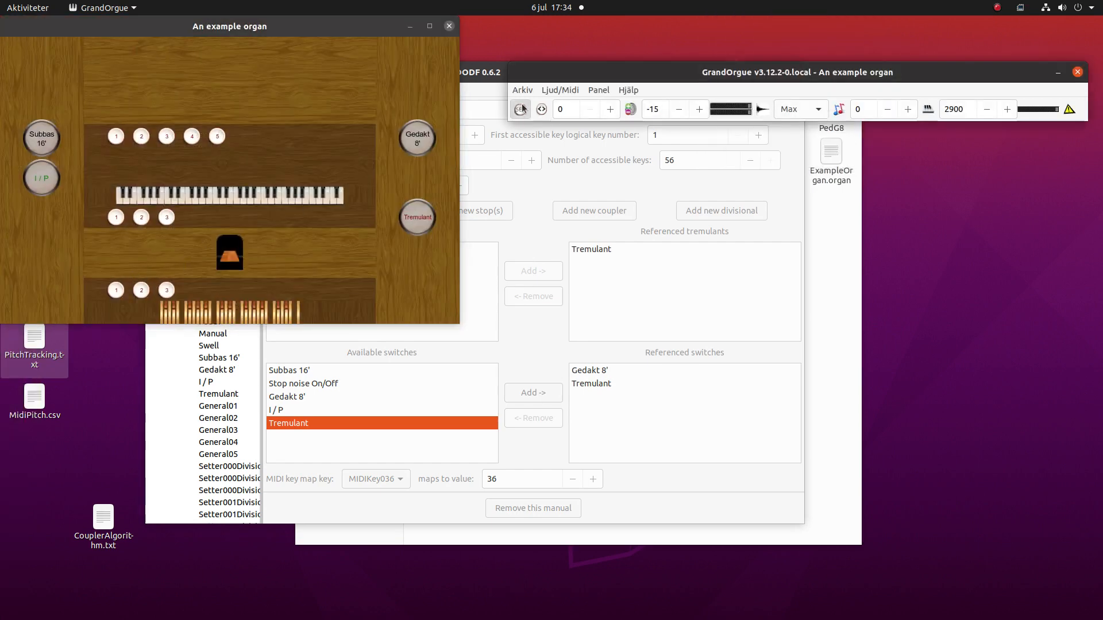
Step: With the combination setter enabled, store Subbas 16' on Pedal divisional 1 and Subbas 16' with I / P on divisional 2, and disable the setter
click(116, 290)
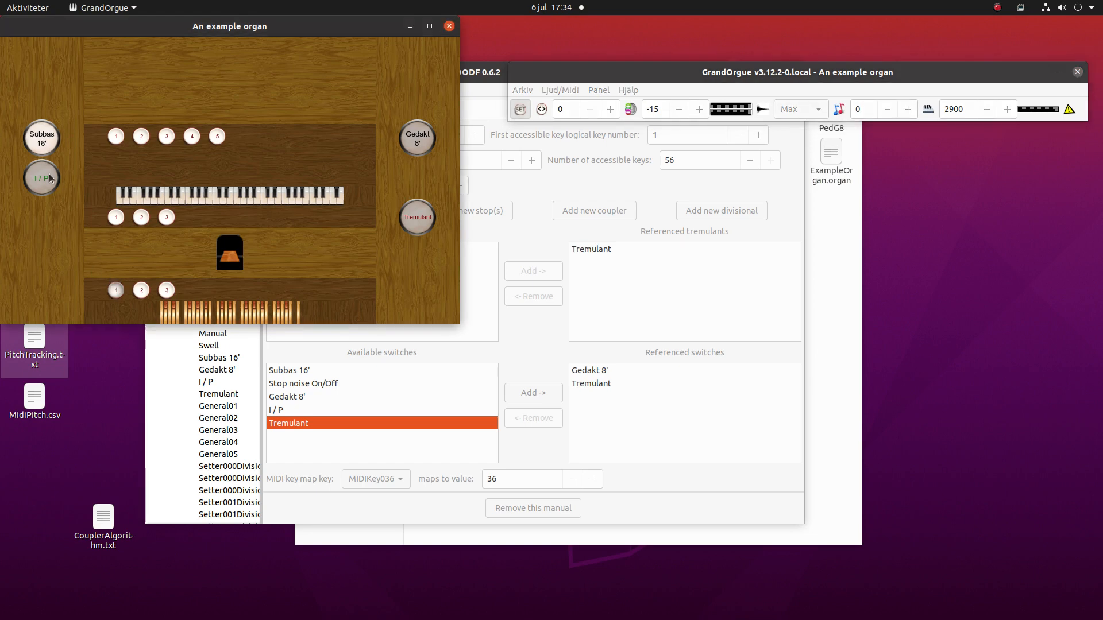
click(50, 179)
click(142, 291)
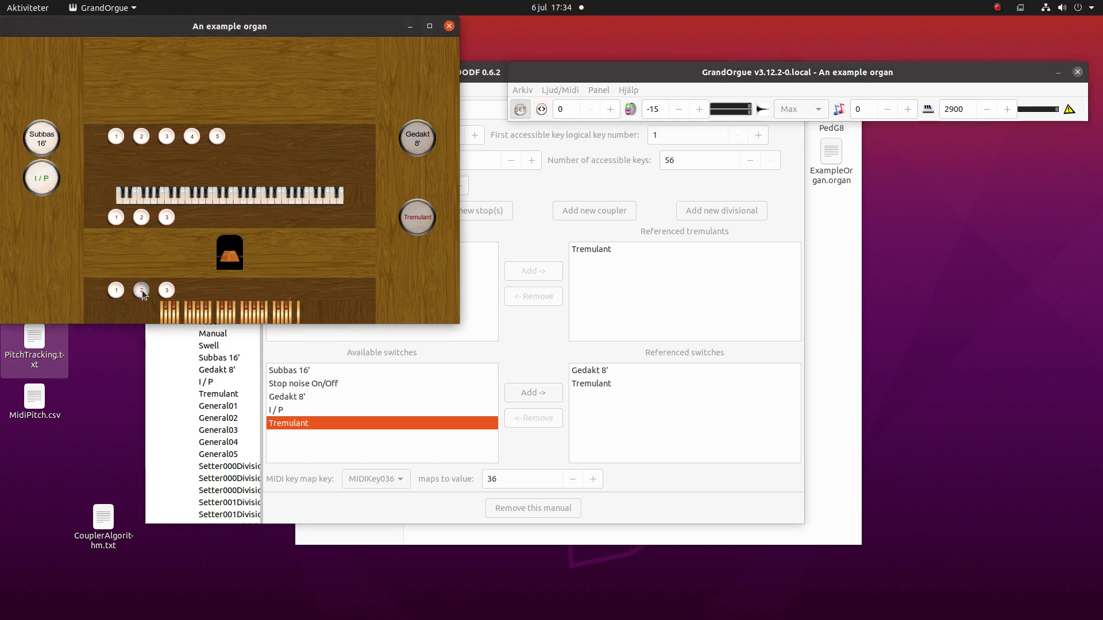
click(522, 109)
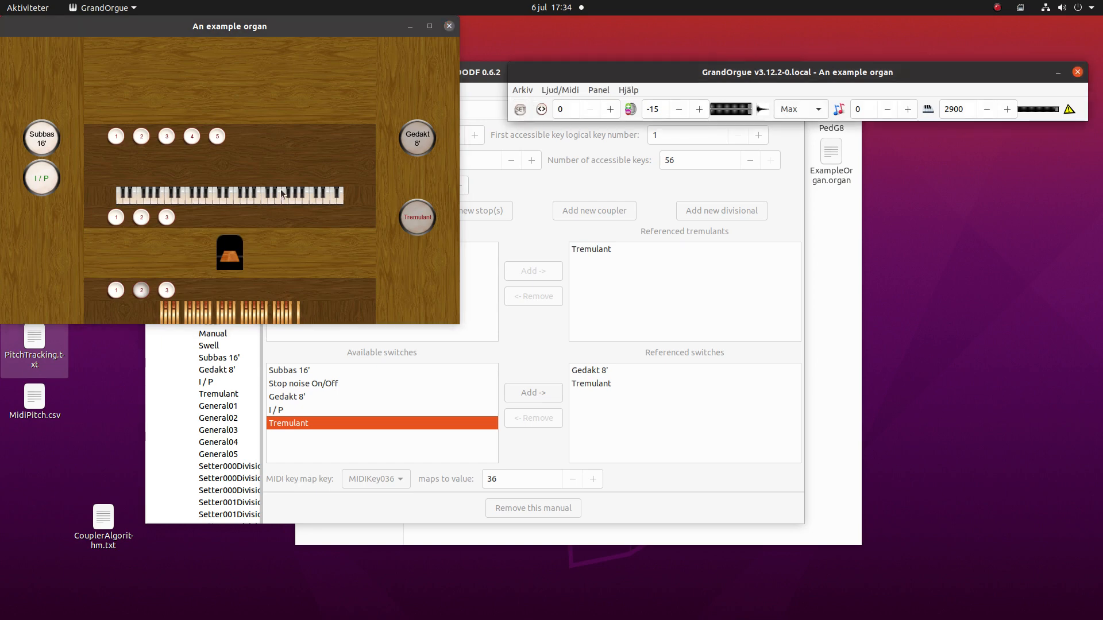
Step: Test the Pedal divisionals by recalling 1 and 2, switching off I / P and Subbas 16' manually, and recalling divisional 1
click(141, 290)
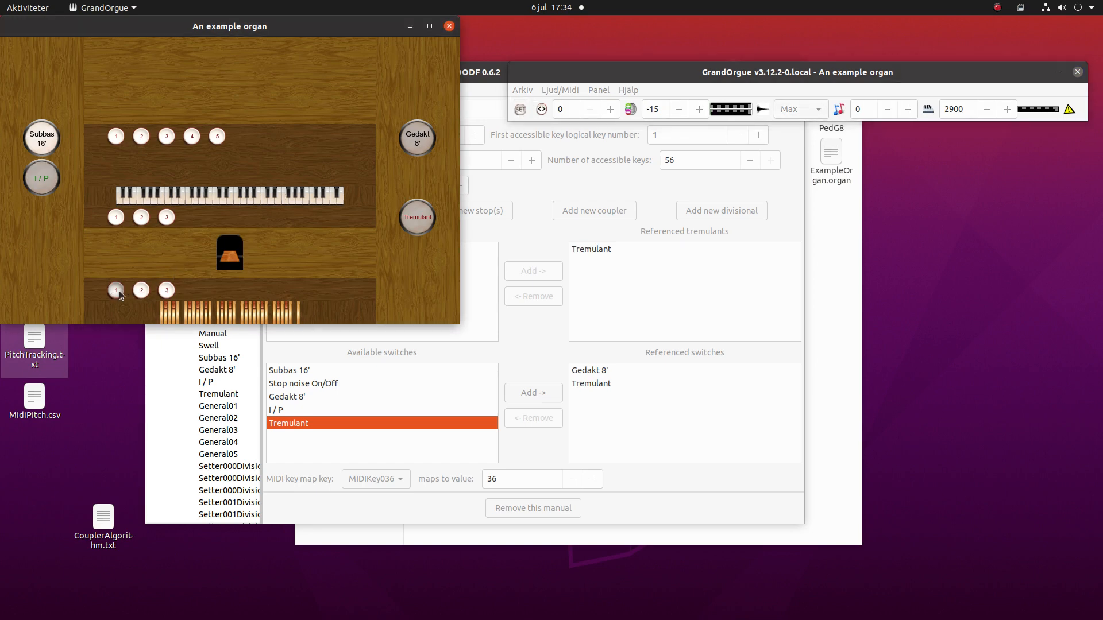
click(141, 291)
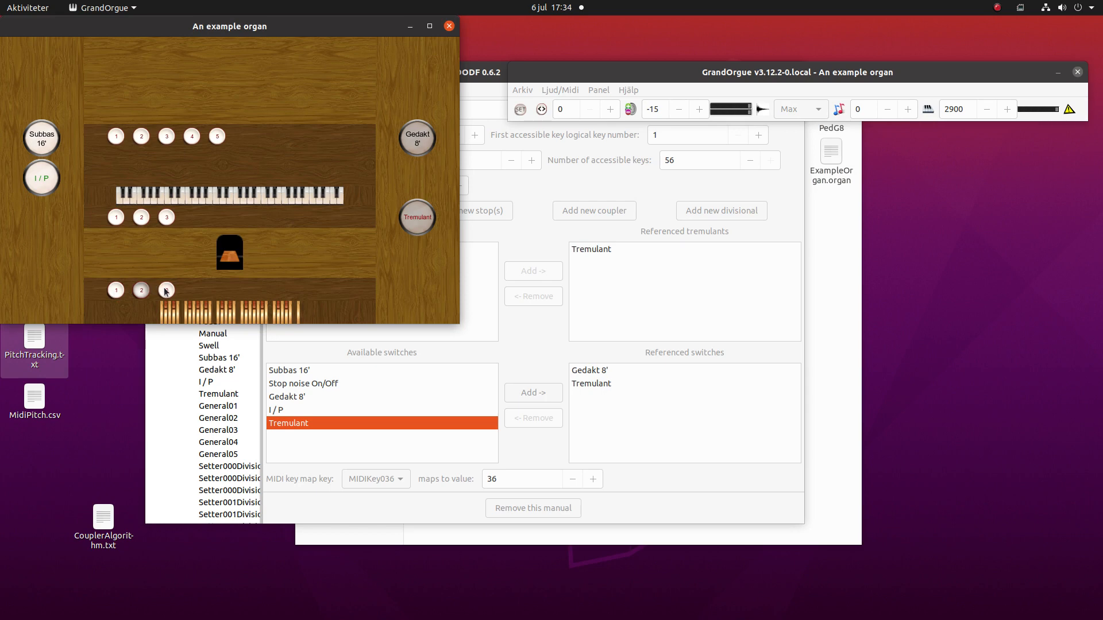
click(44, 192)
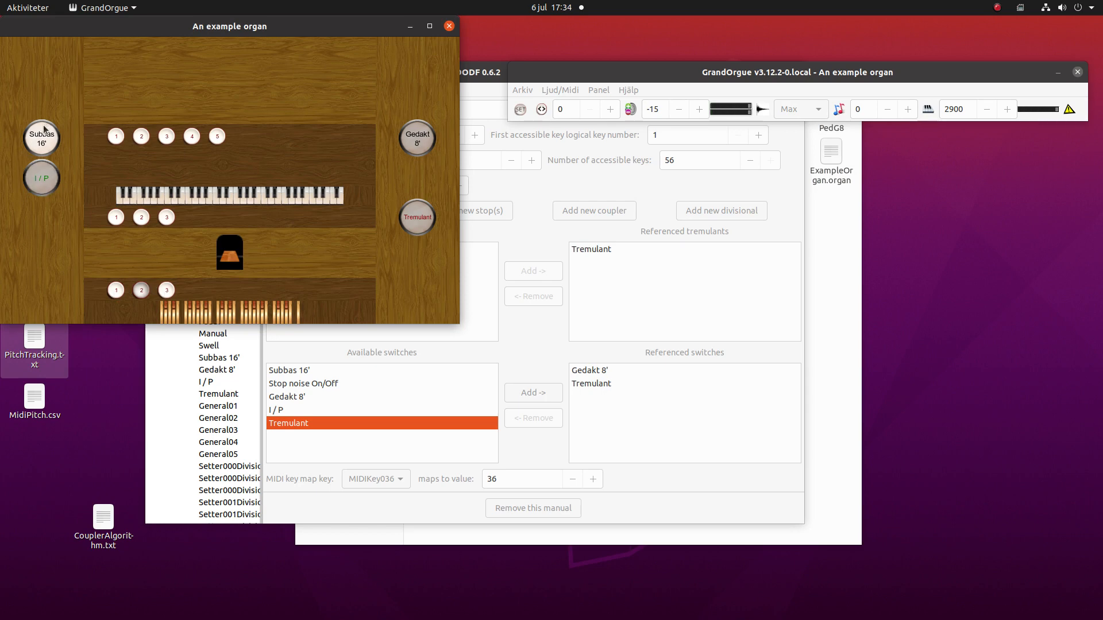
click(43, 129)
click(116, 290)
Step: Using the combination setter, store no stops on Manual divisional 1, Gedakt 8' on 2, and Gedakt 8' with Tremulant on 3
click(546, 79)
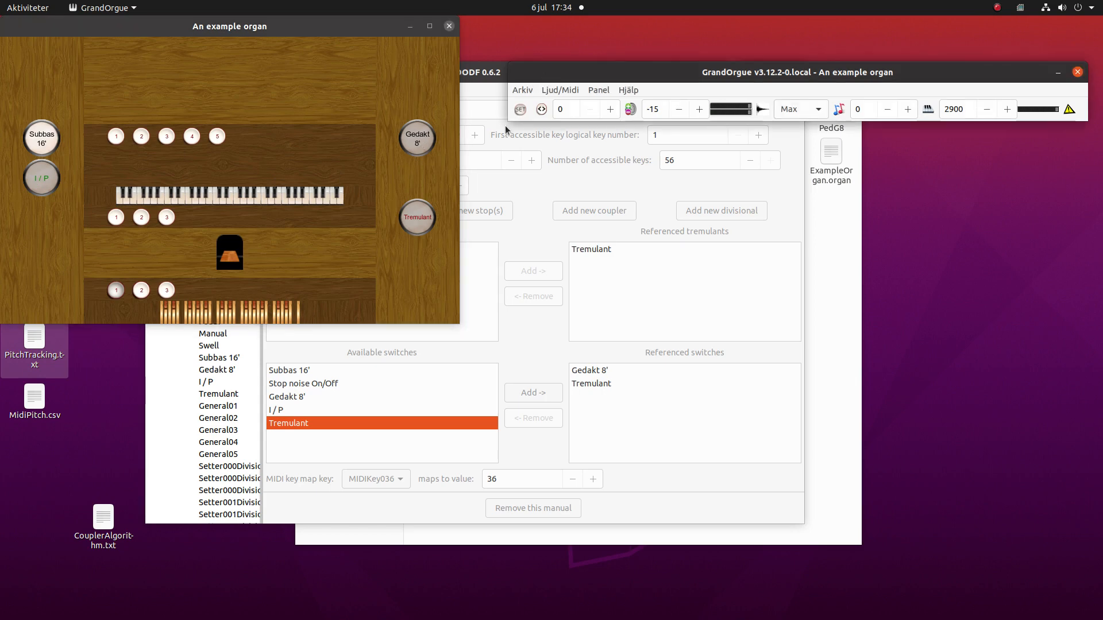
click(520, 110)
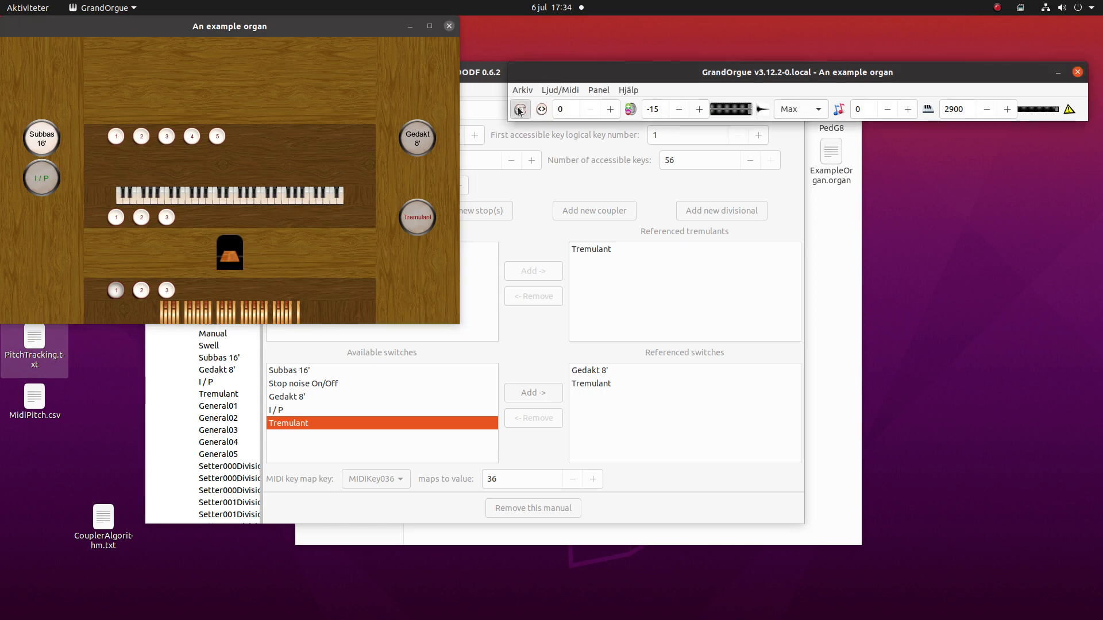
click(116, 217)
click(117, 218)
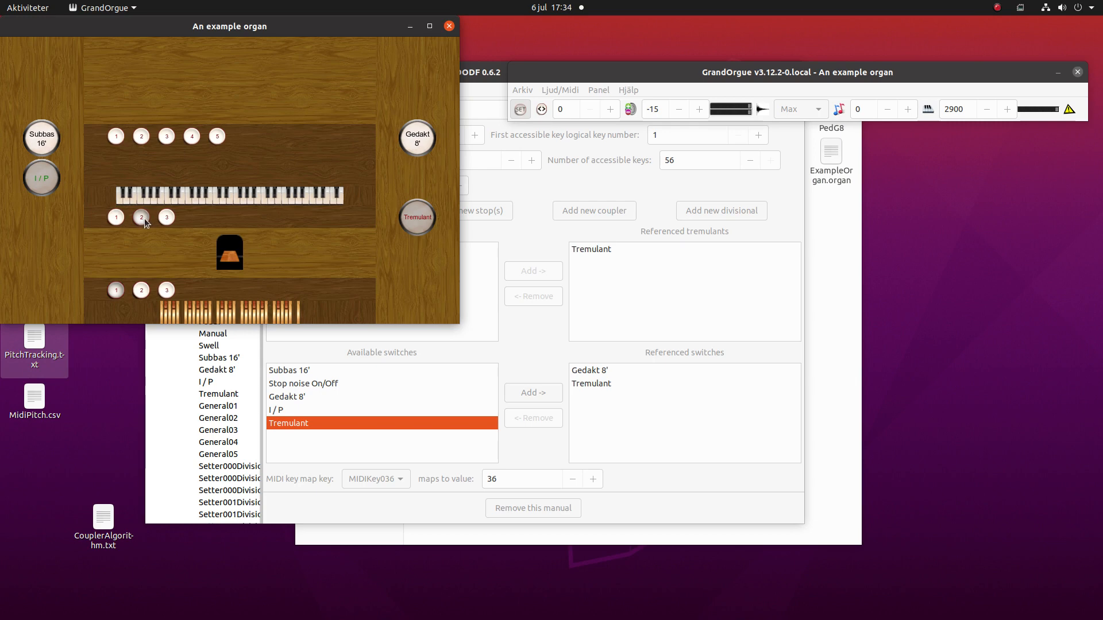
click(413, 216)
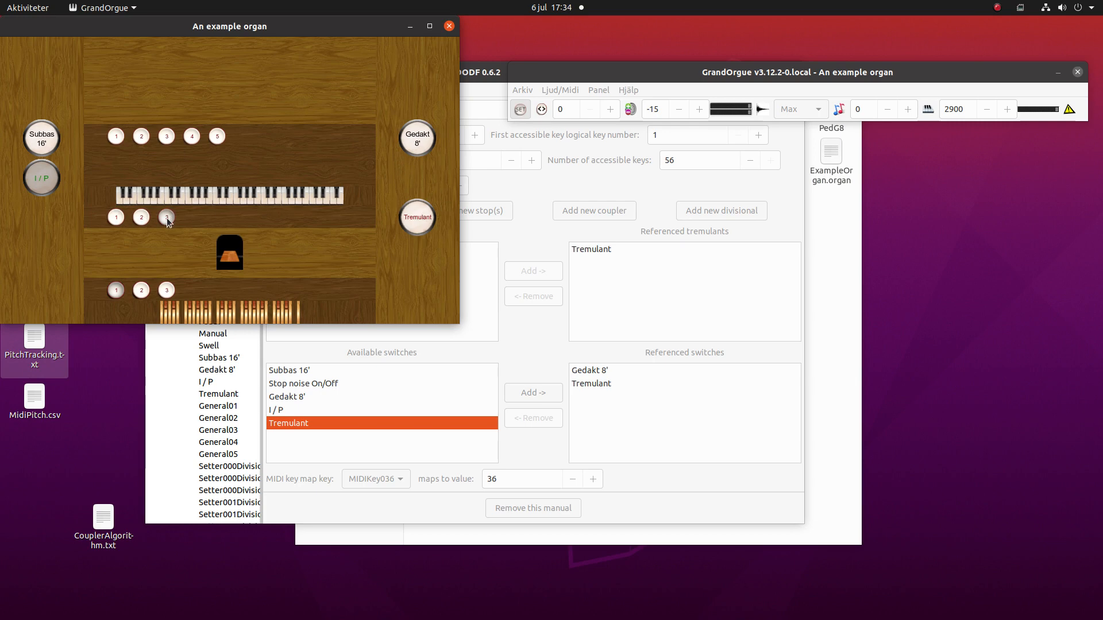
click(520, 109)
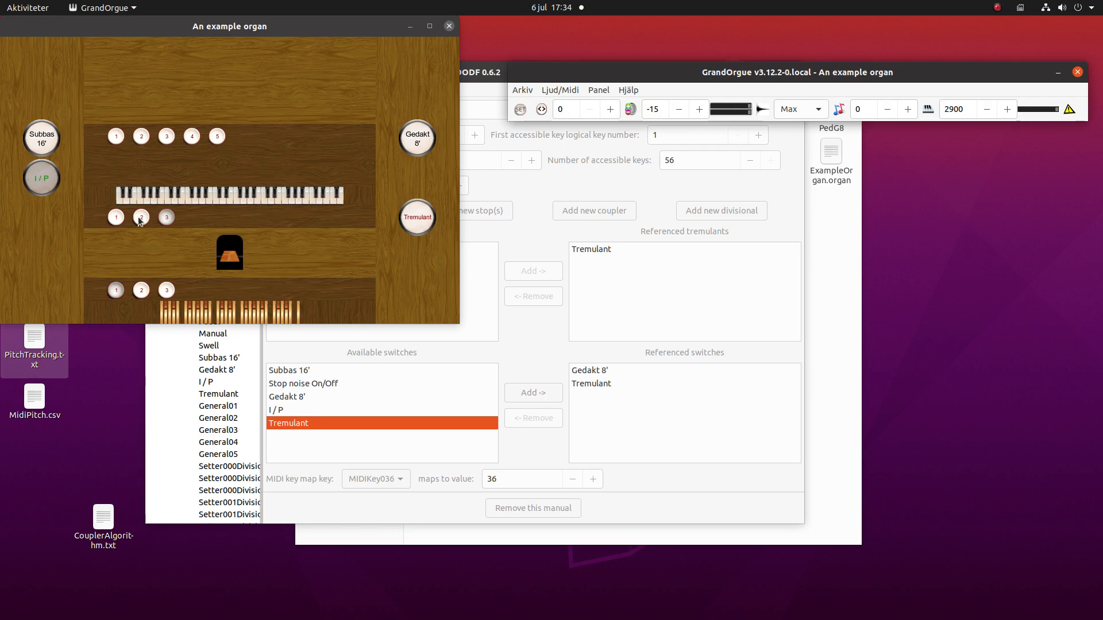
Step: Recall Manual divisionals 1, 2 and 3 in turn to test the stored Gedakt 8' and Tremulant combinations
click(115, 220)
click(115, 220)
click(140, 217)
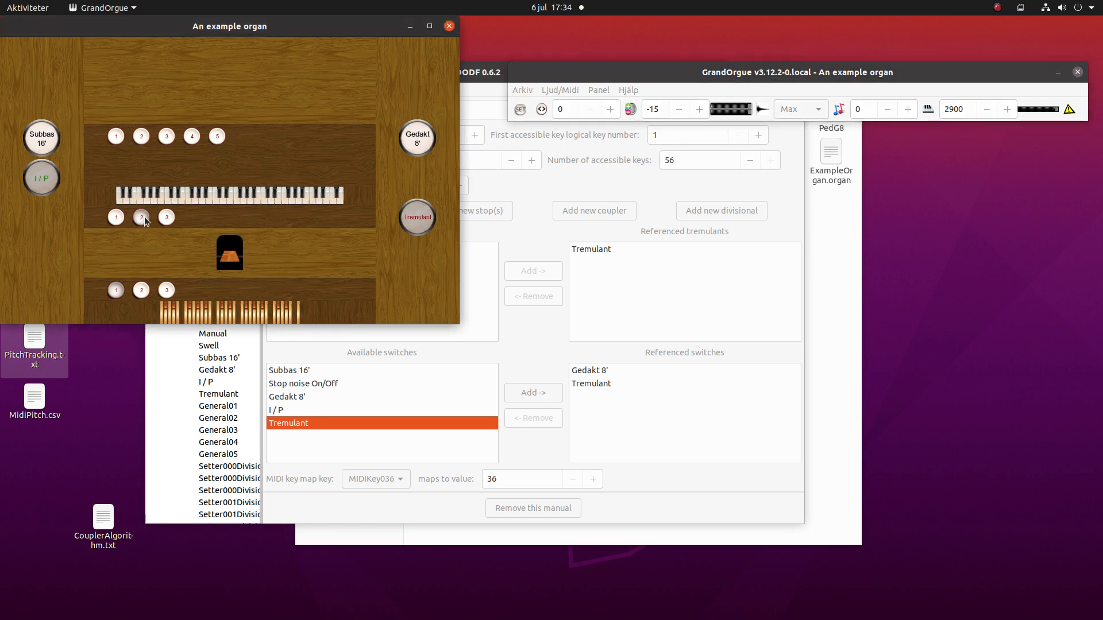
click(167, 219)
click(116, 219)
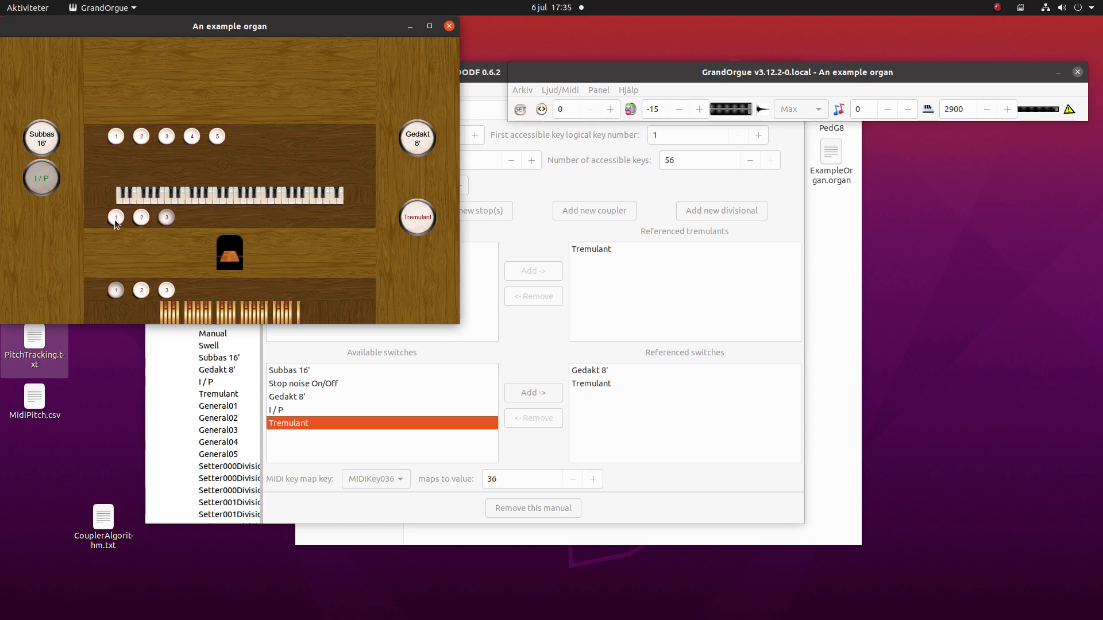
click(115, 219)
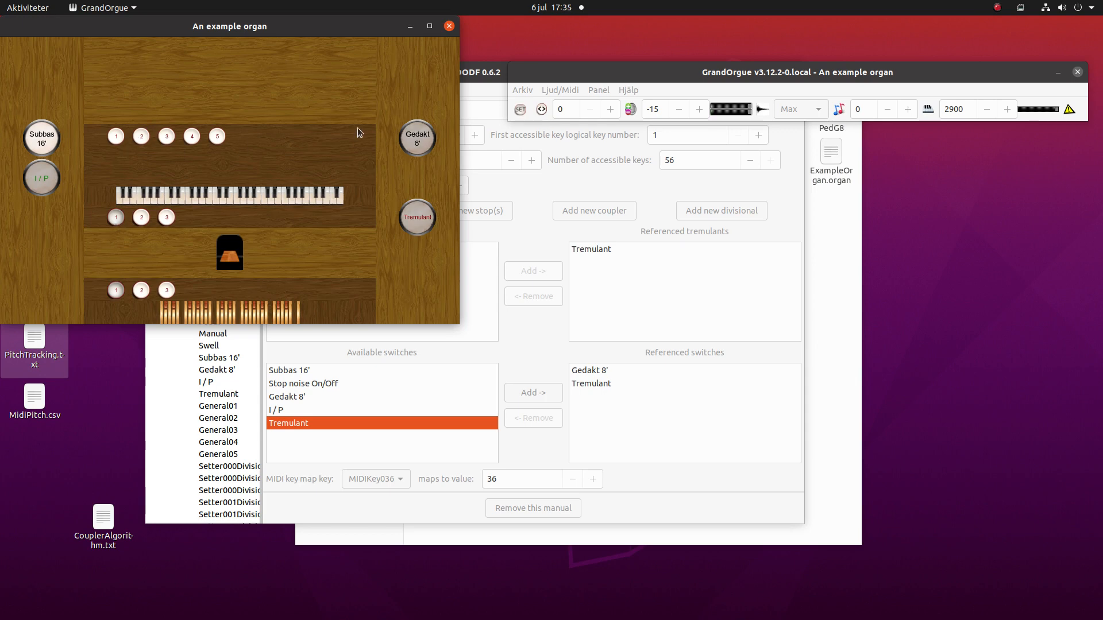
Step: Using the combination setter, store combinations on generals 1 to 3, with Subbas 16' and Gedakt 8' on 2 and Tremulant added on 3
click(39, 183)
click(416, 138)
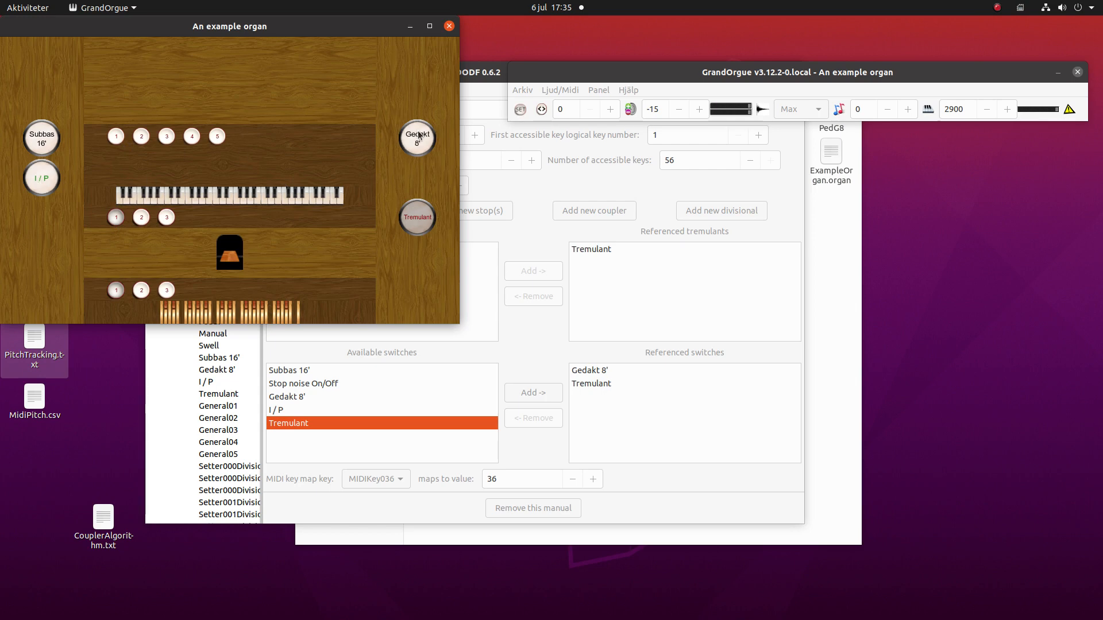
click(521, 110)
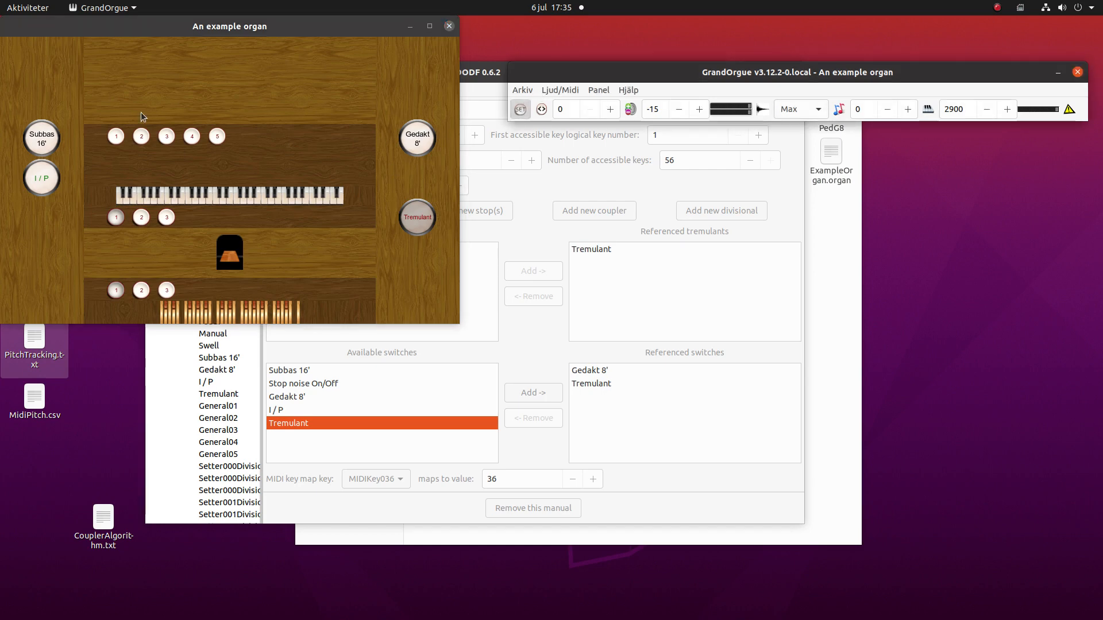
click(116, 138)
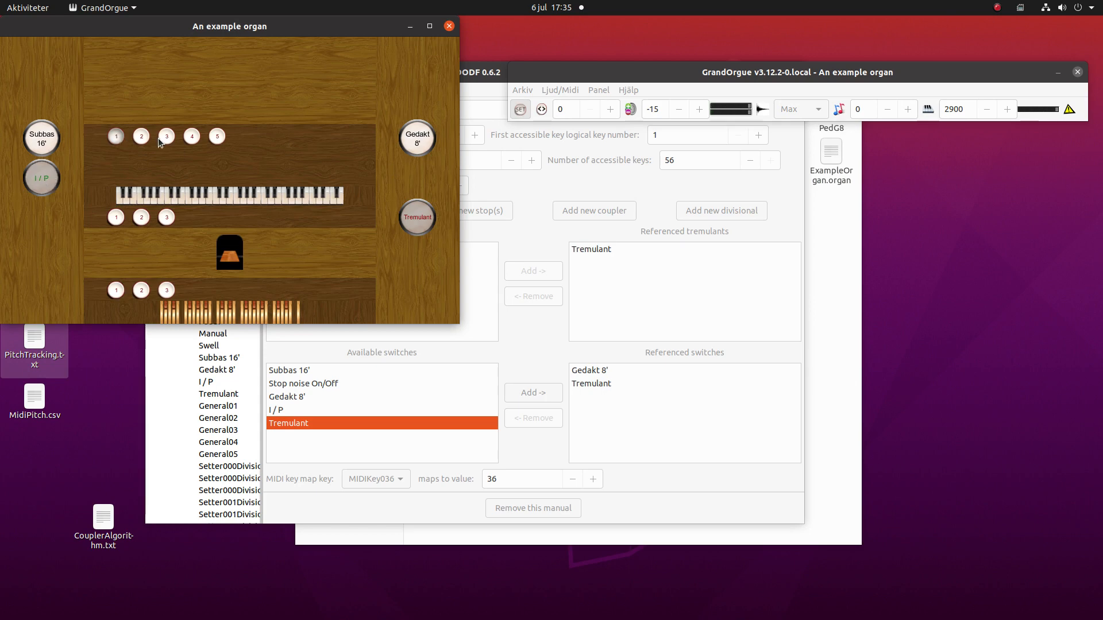
click(144, 140)
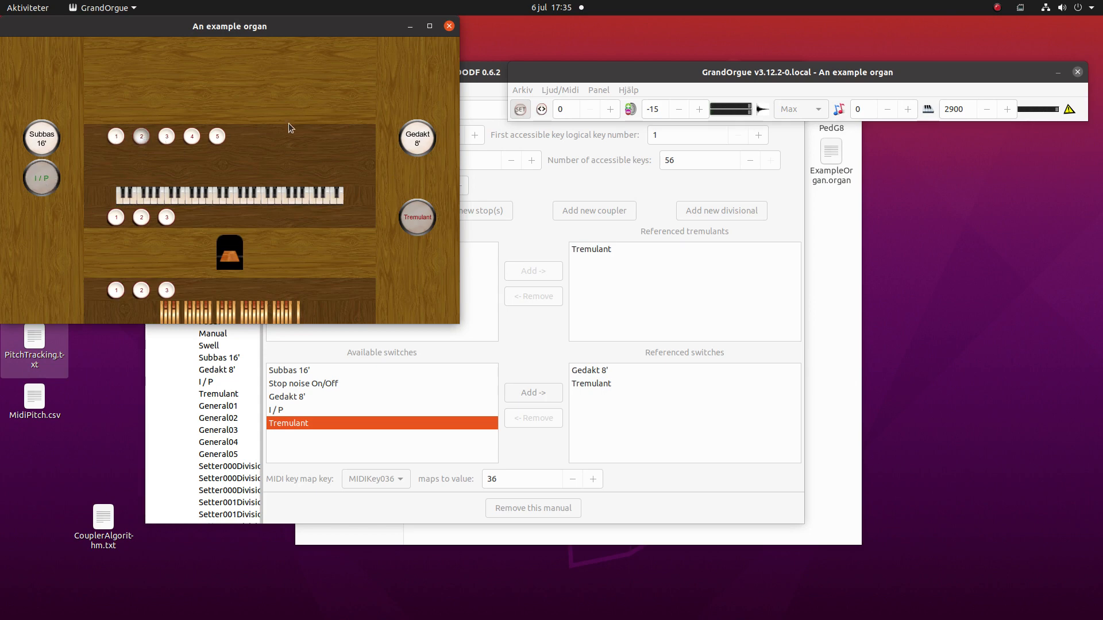
click(421, 216)
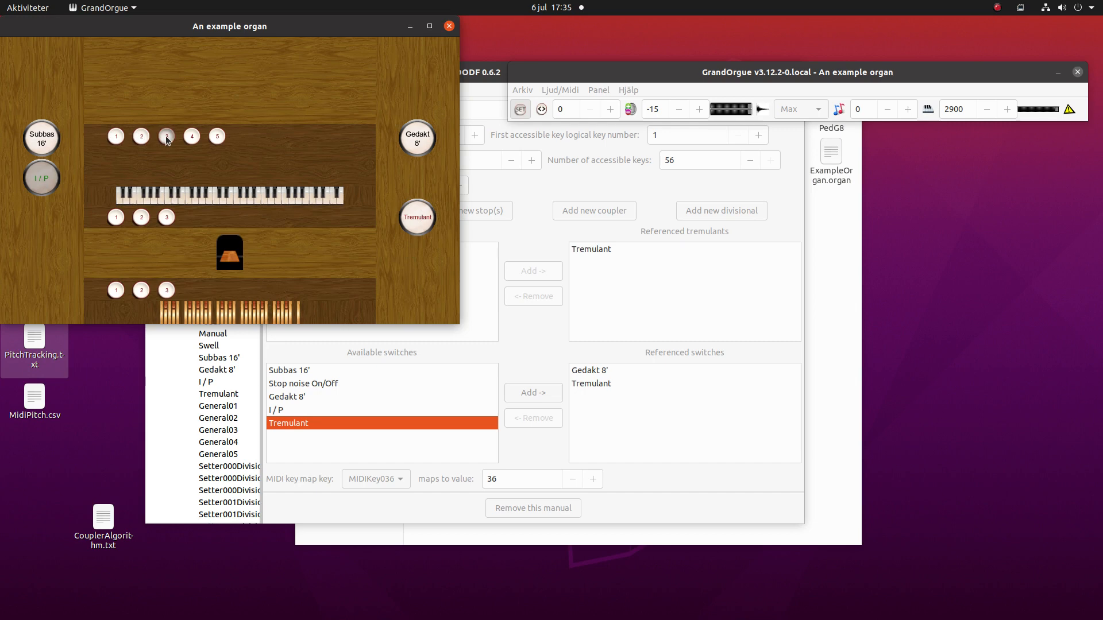
click(521, 109)
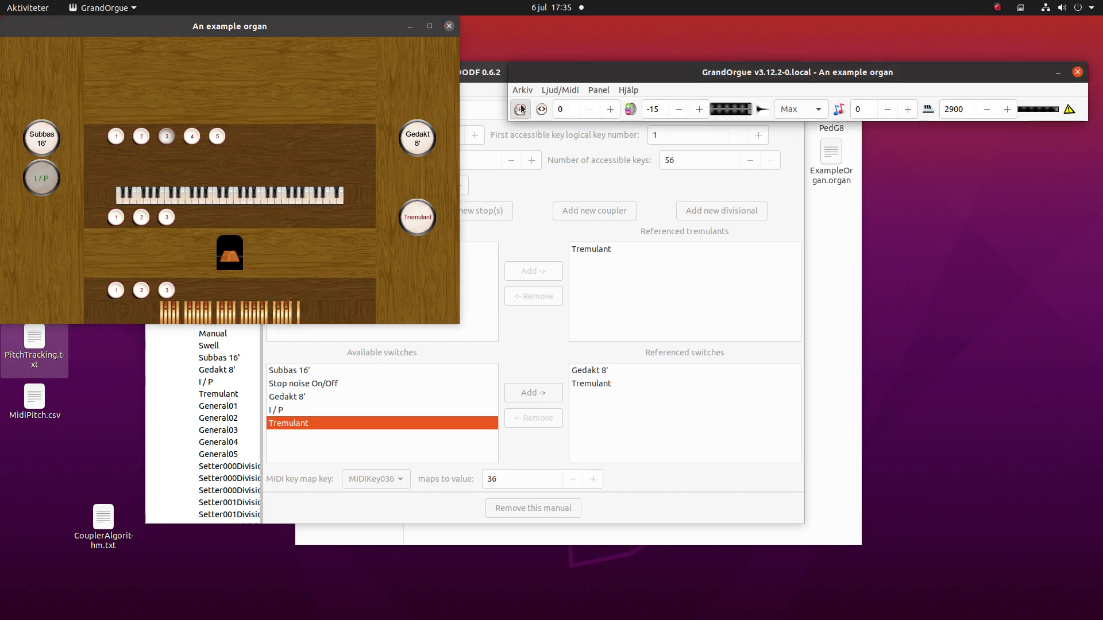
Step: Recall generals 4 and 2 to test the general combinations
click(193, 136)
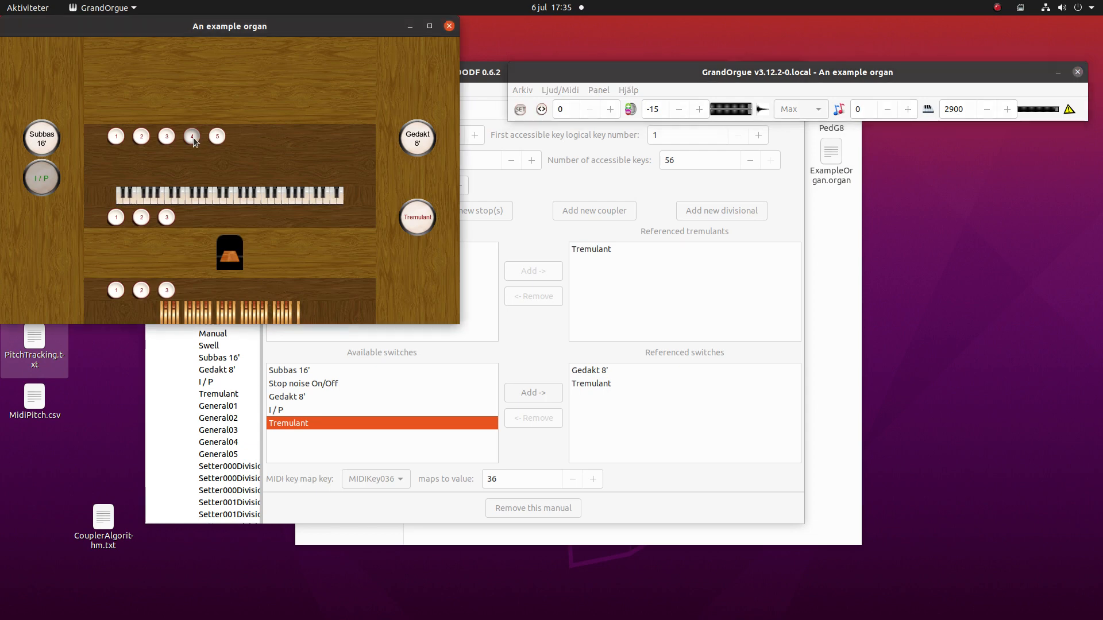
click(142, 138)
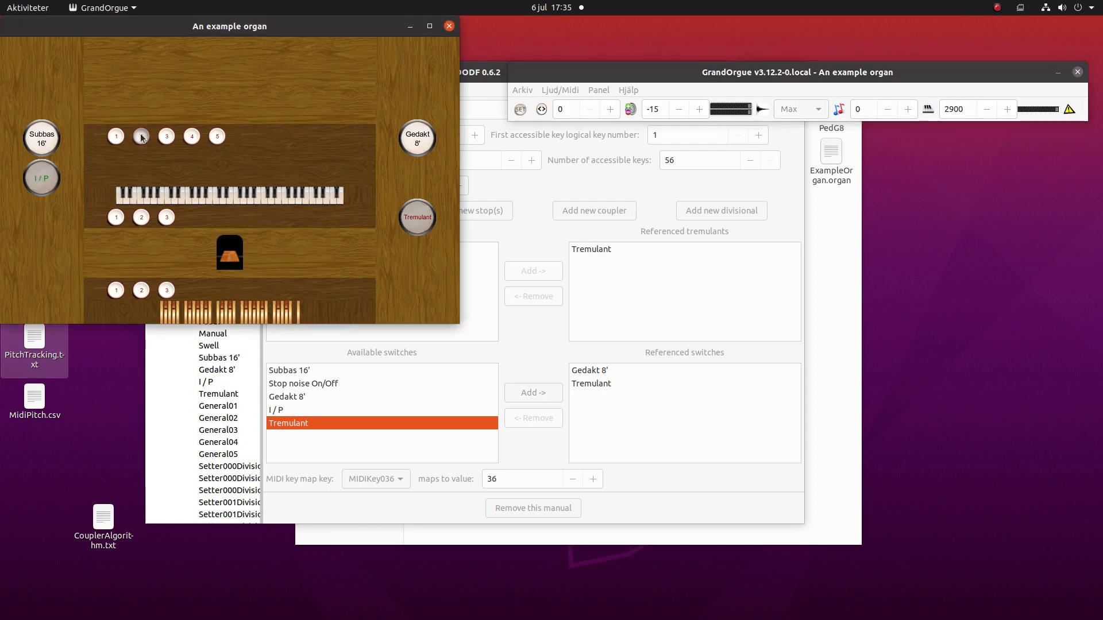
Step: Recall generals 1 and 2 in turn to test their stored combinations
click(118, 138)
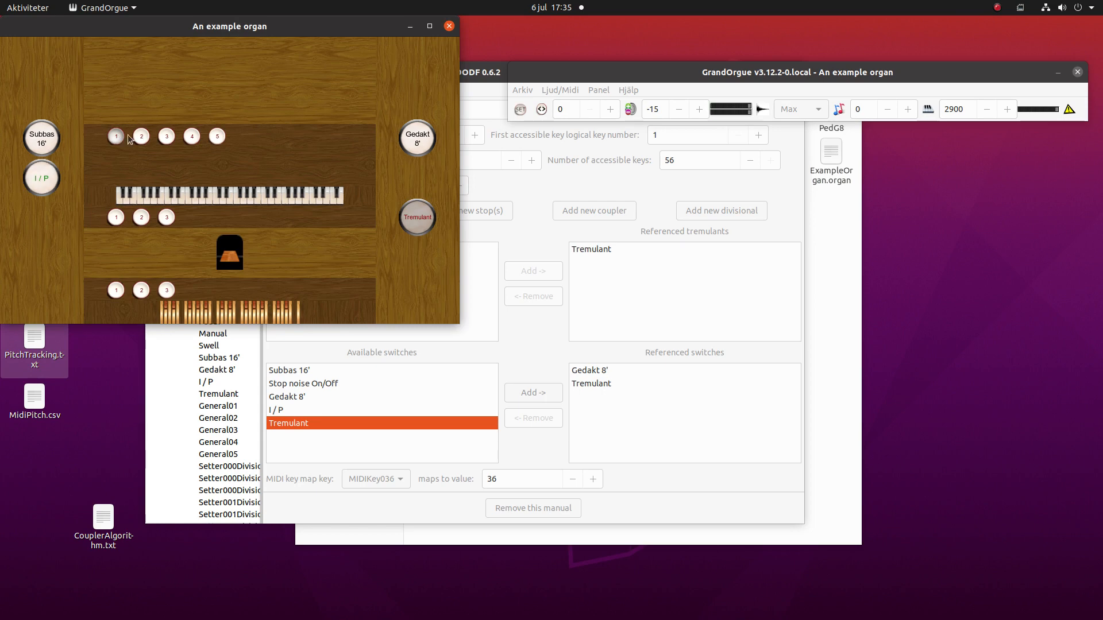
click(143, 138)
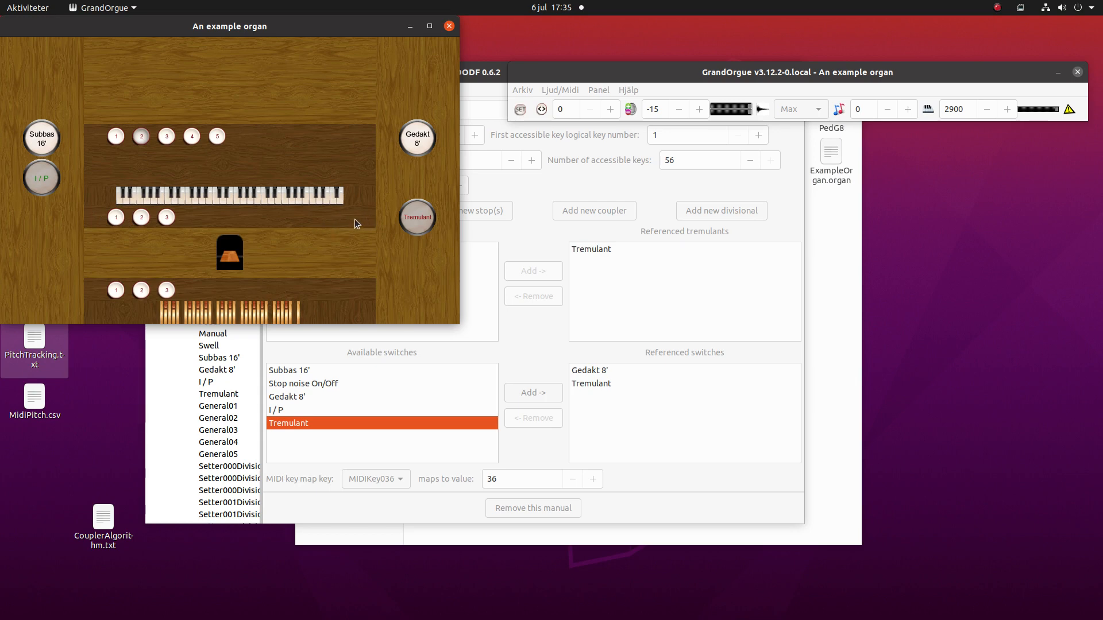
Step: Switch to GOODF and create GUI elements for the GC and Set setter elements on the Main Panel
click(475, 75)
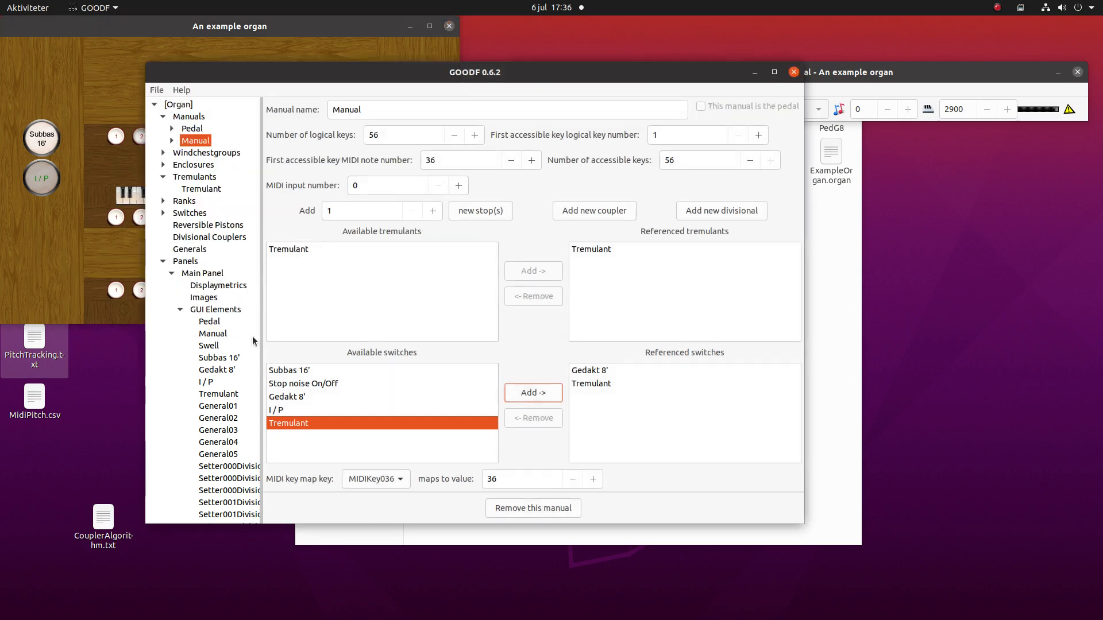
click(204, 273)
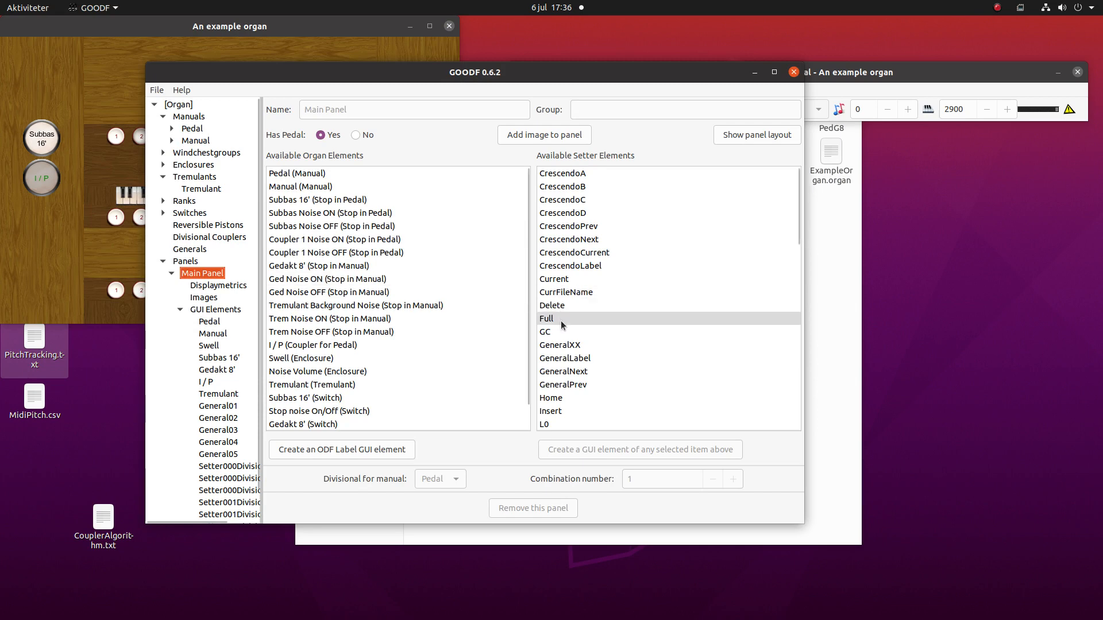
click(558, 337)
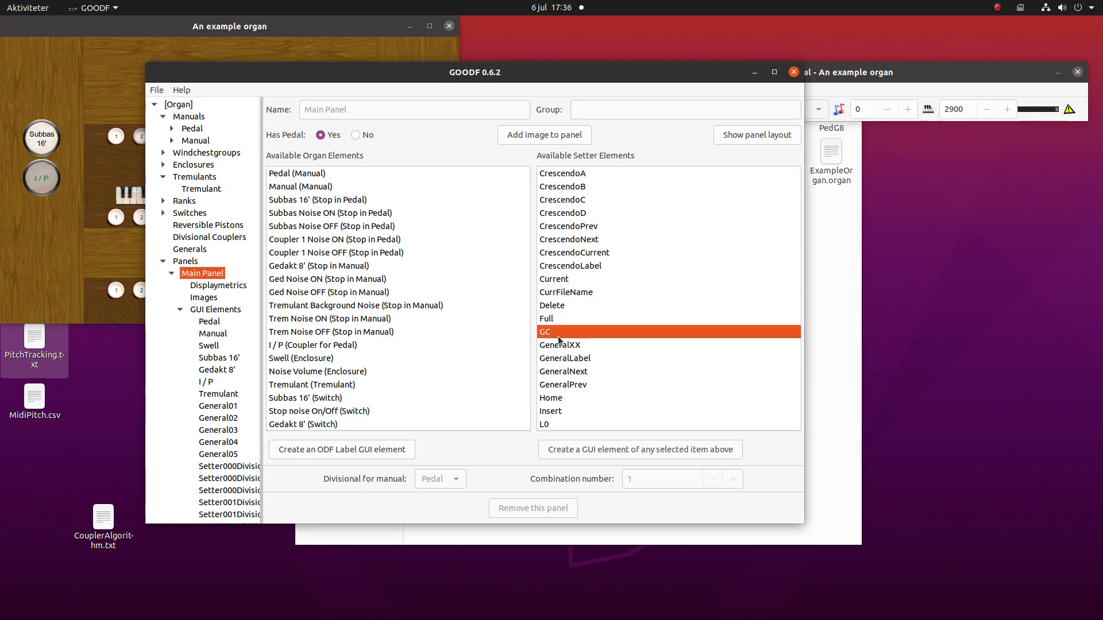
click(622, 448)
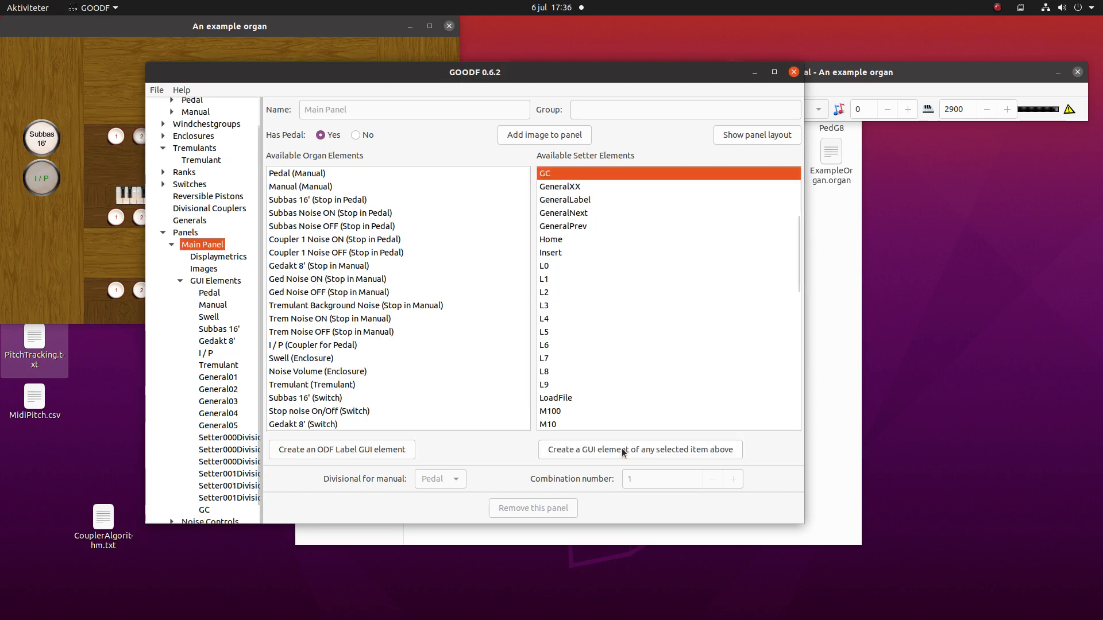
scroll(598, 280, down, 5)
click(588, 267)
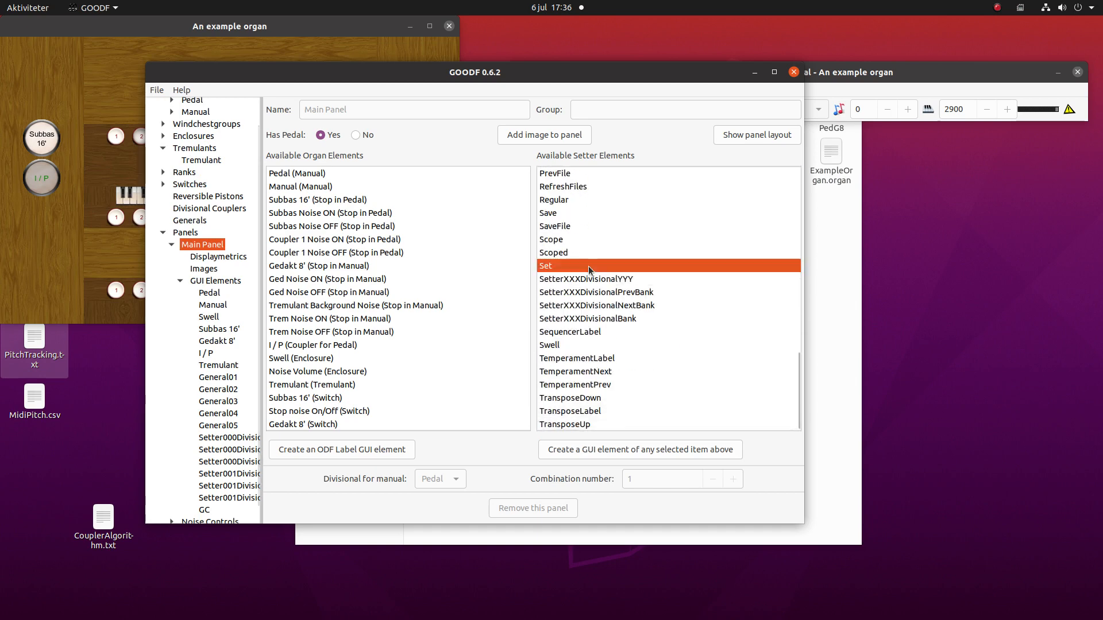
click(620, 448)
scroll(230, 381, down, 1)
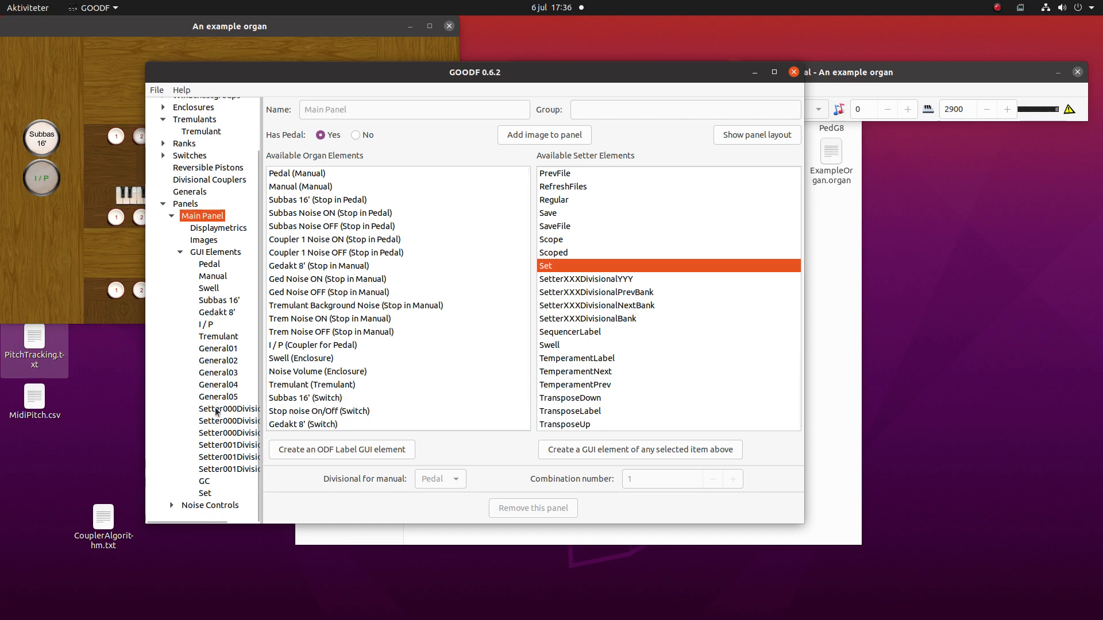
Step: Move the three Manual divisional pistons (Setter001) to button columns 3, 4 and 5
click(222, 446)
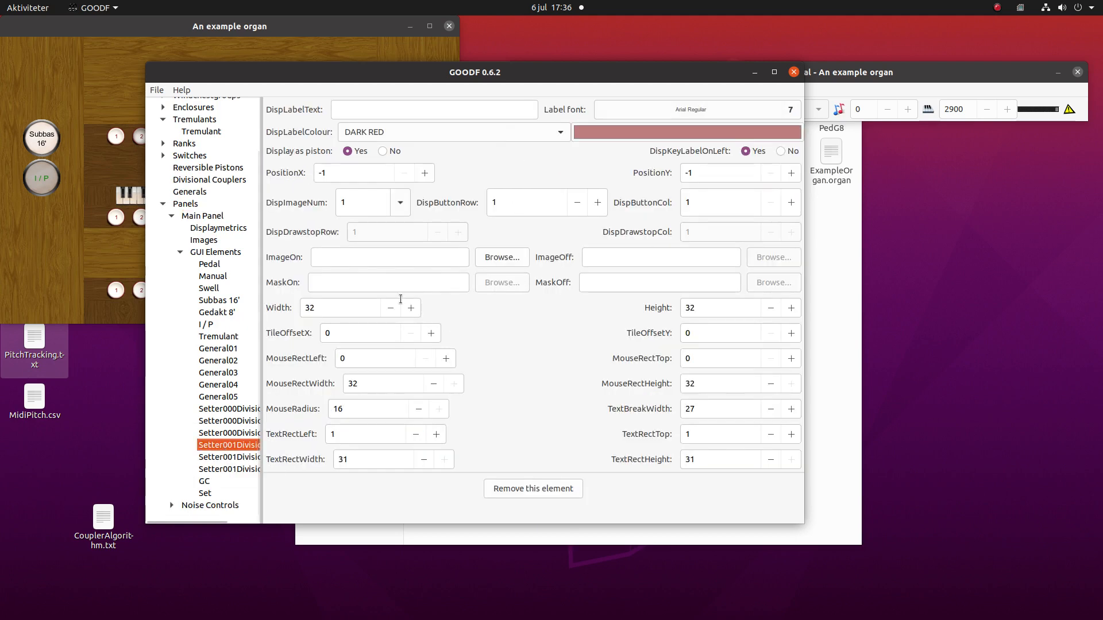
click(791, 204)
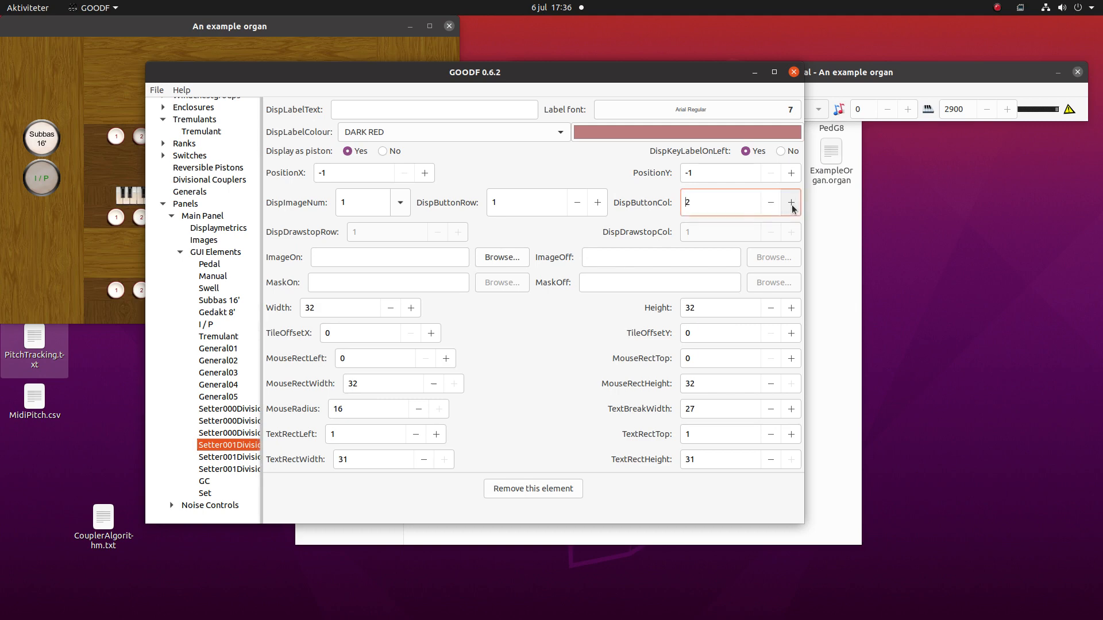
click(235, 458)
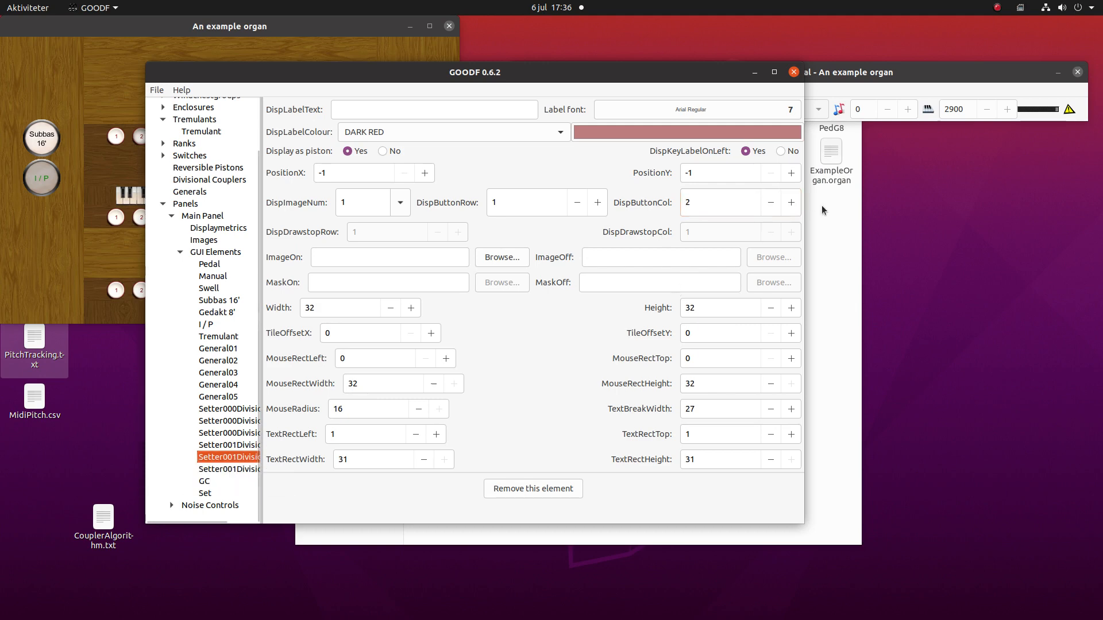
click(791, 205)
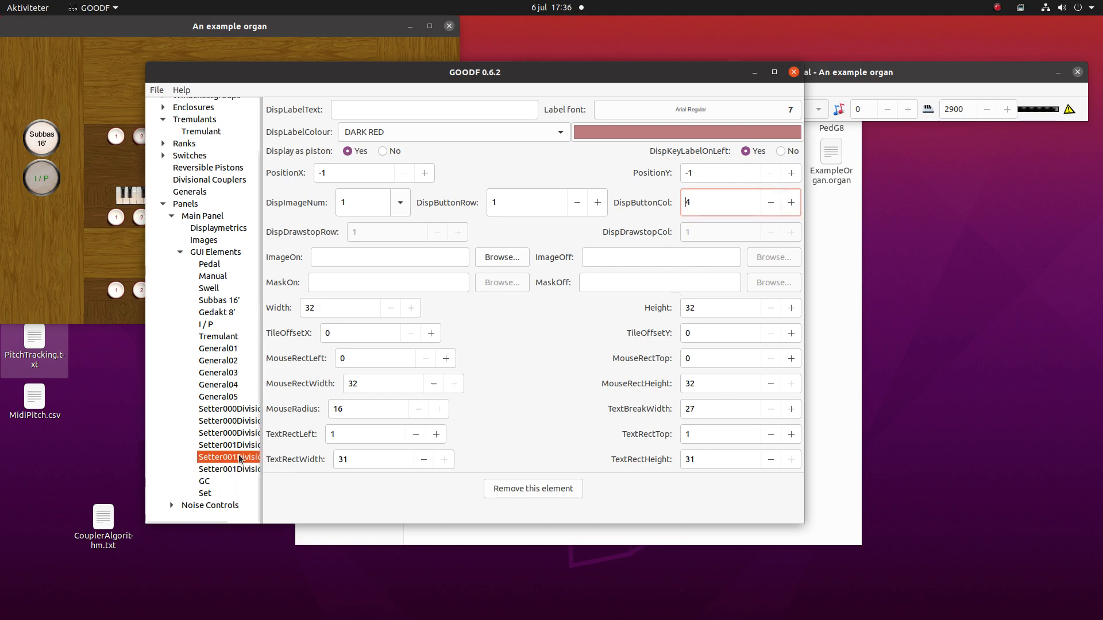
click(228, 470)
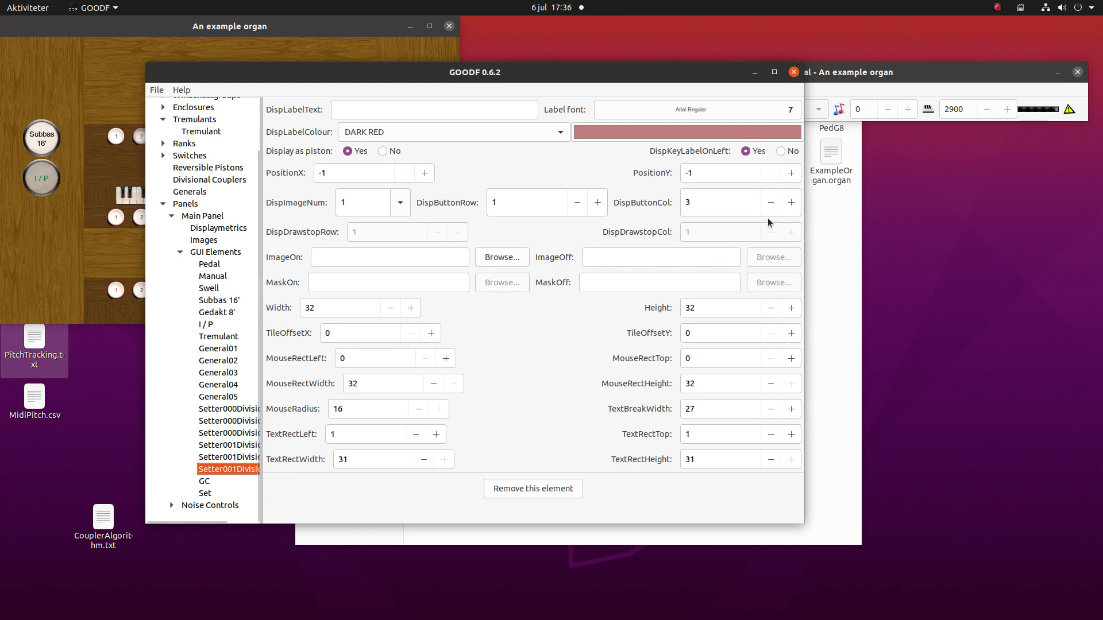
click(789, 208)
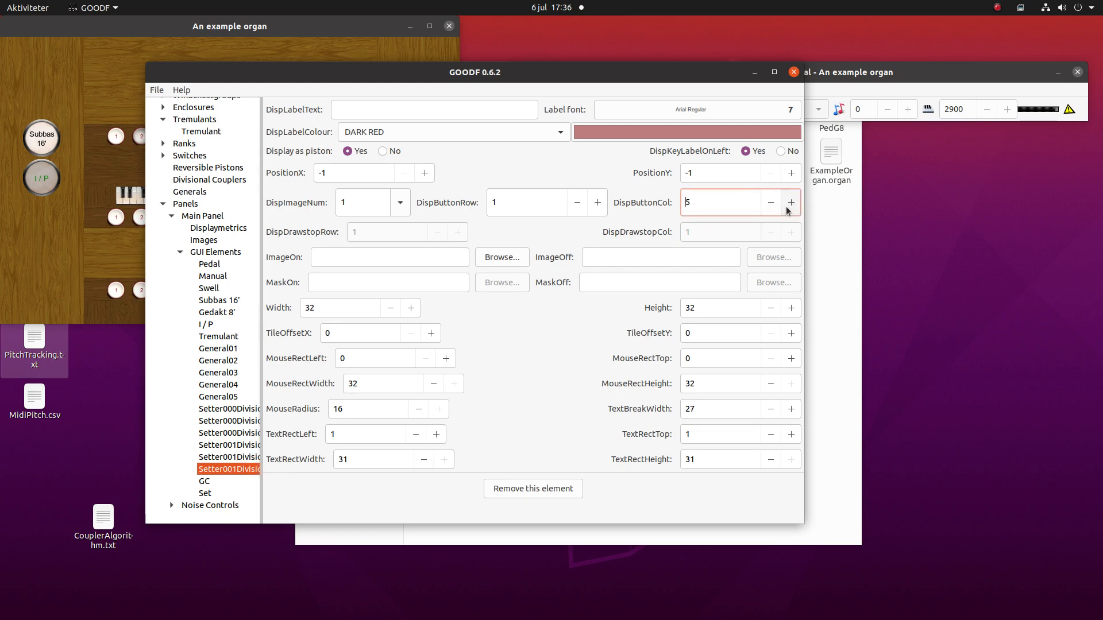
Step: Display the Set element as a piston and label it "S"
click(206, 493)
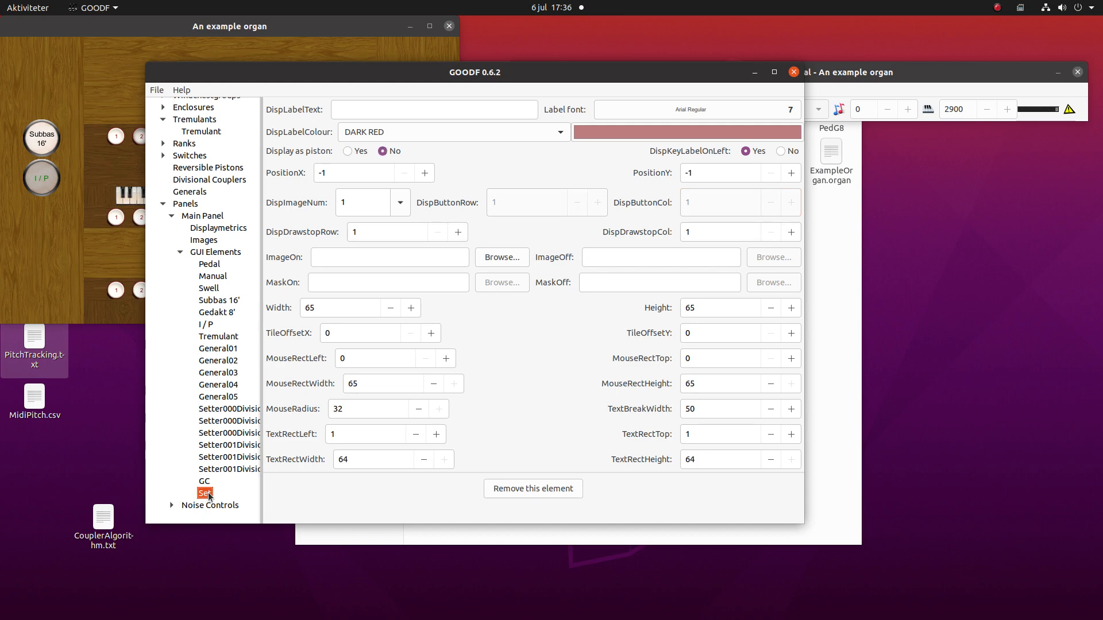
click(347, 149)
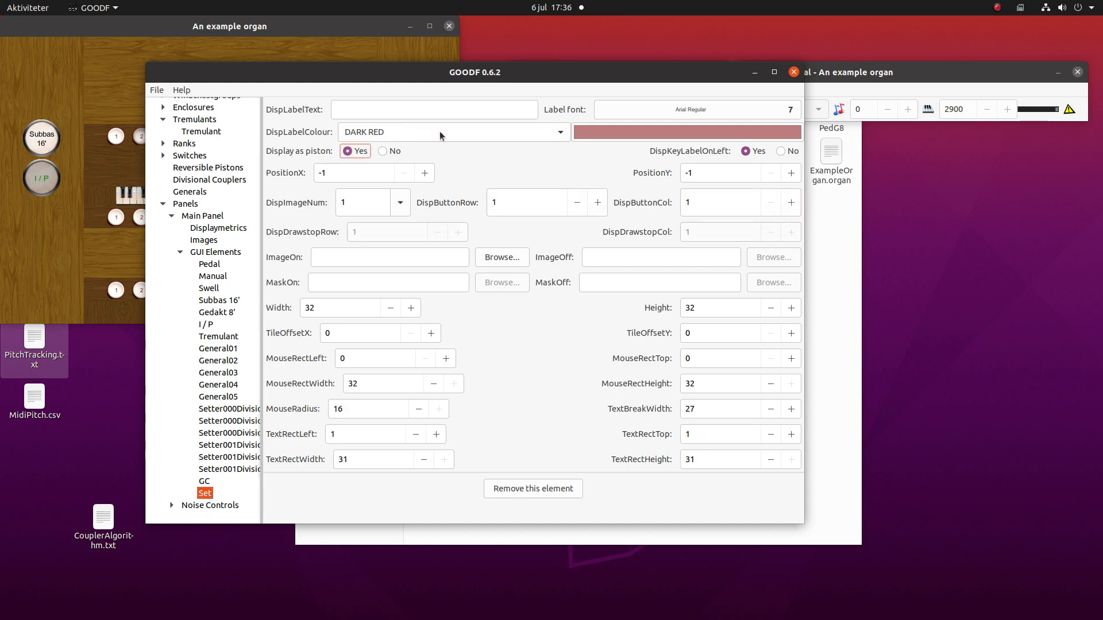
click(384, 105)
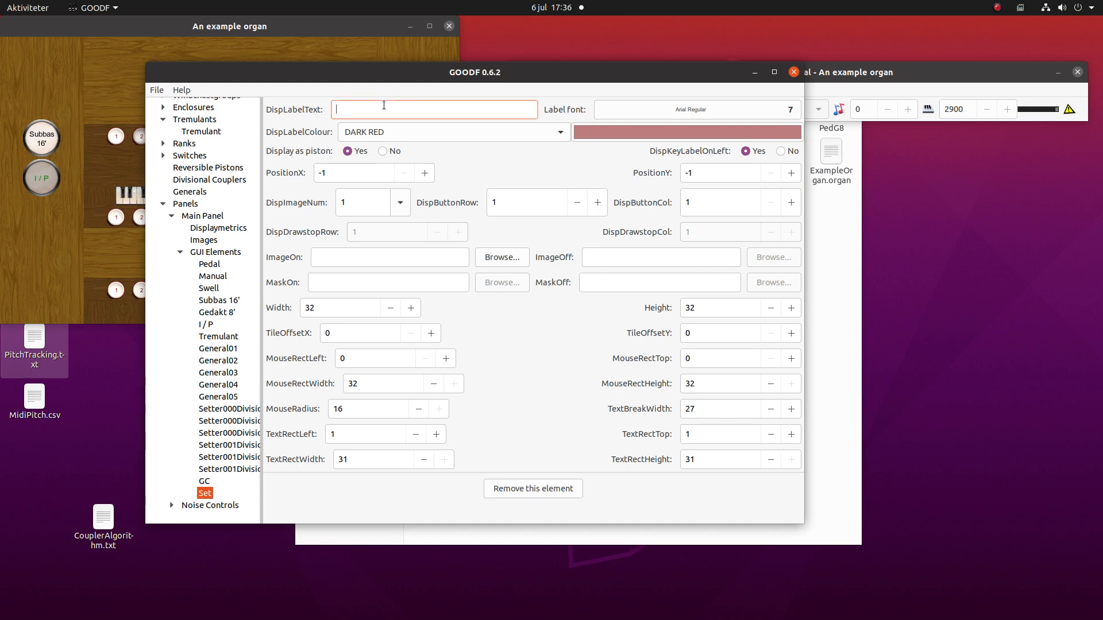
text(S)
Step: Display the GC element as a piston and place it in button column 10
click(205, 482)
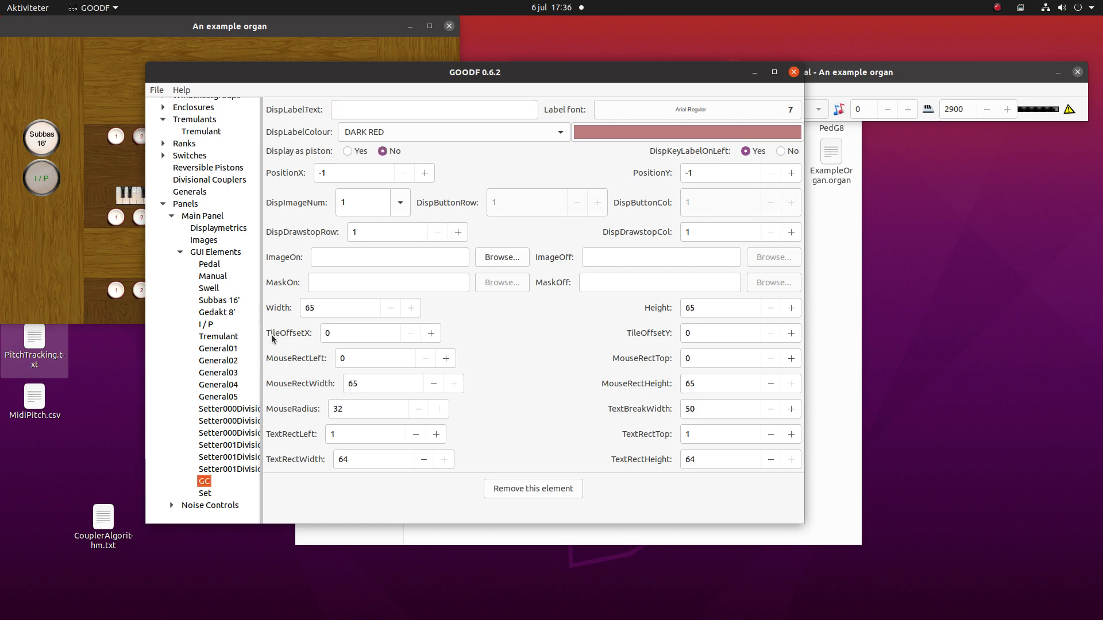
click(348, 151)
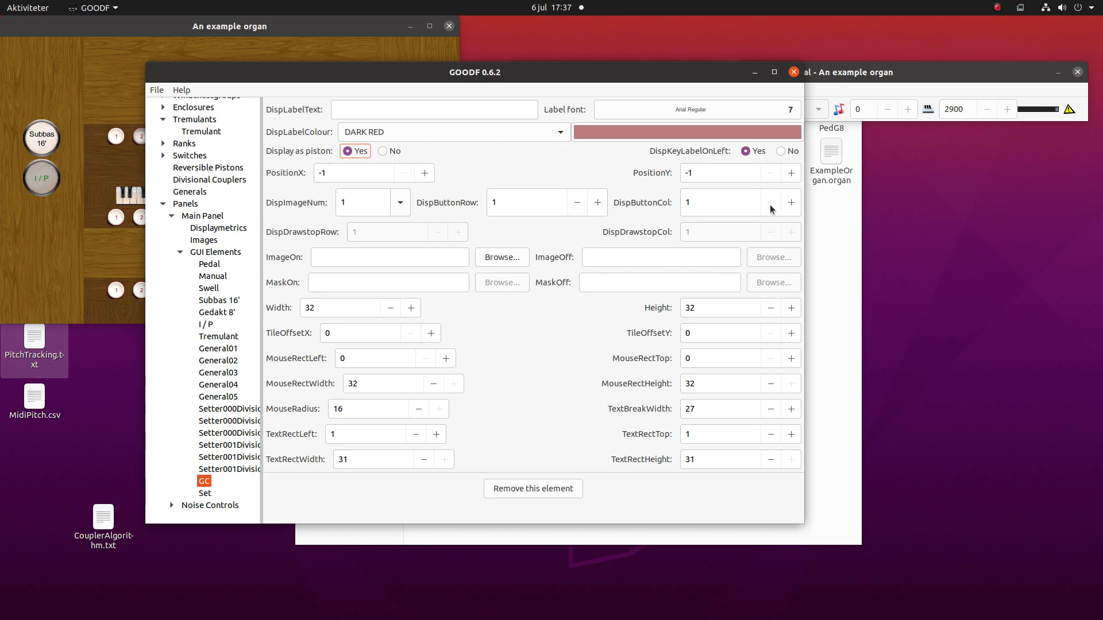
click(729, 202)
text(0)
key(Tab)
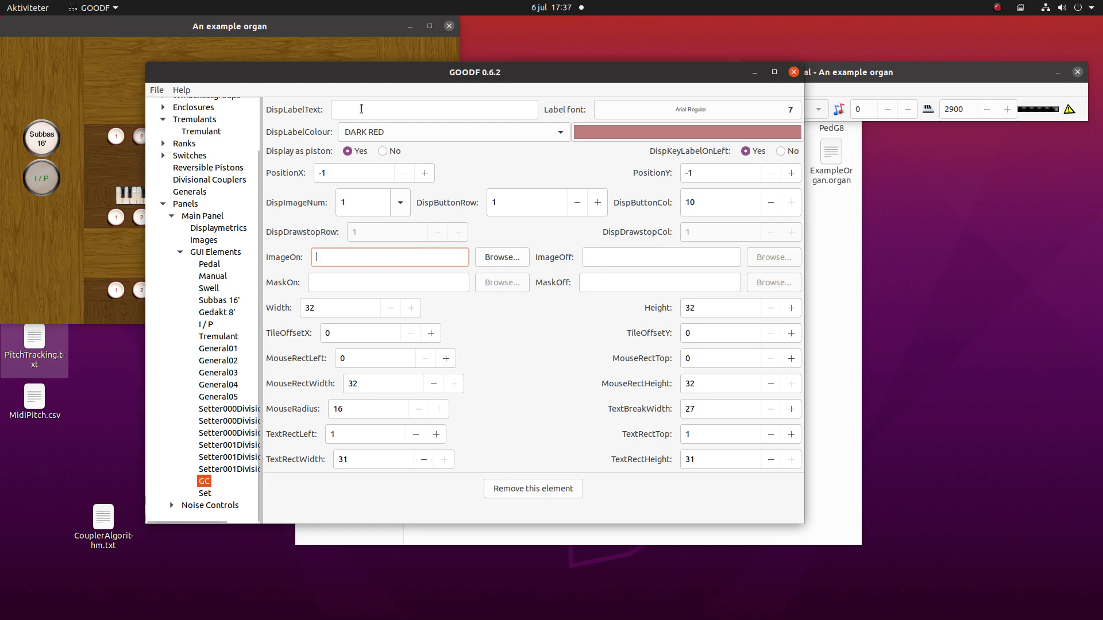
Step: Preview the Main Panel layout to check the piston placement, and close the preview
click(202, 216)
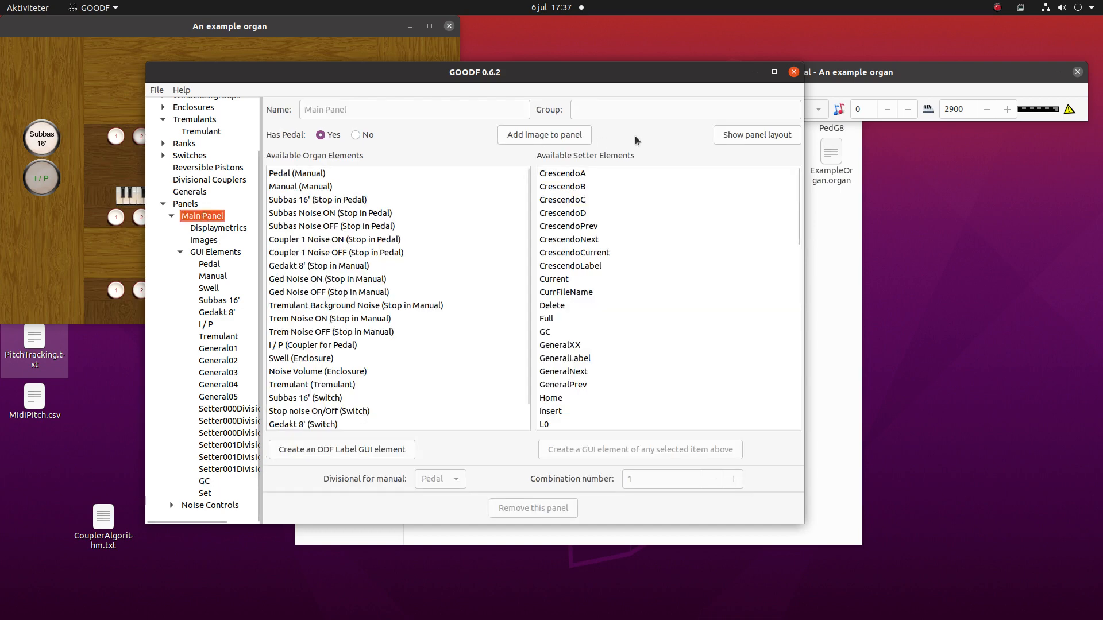
click(736, 137)
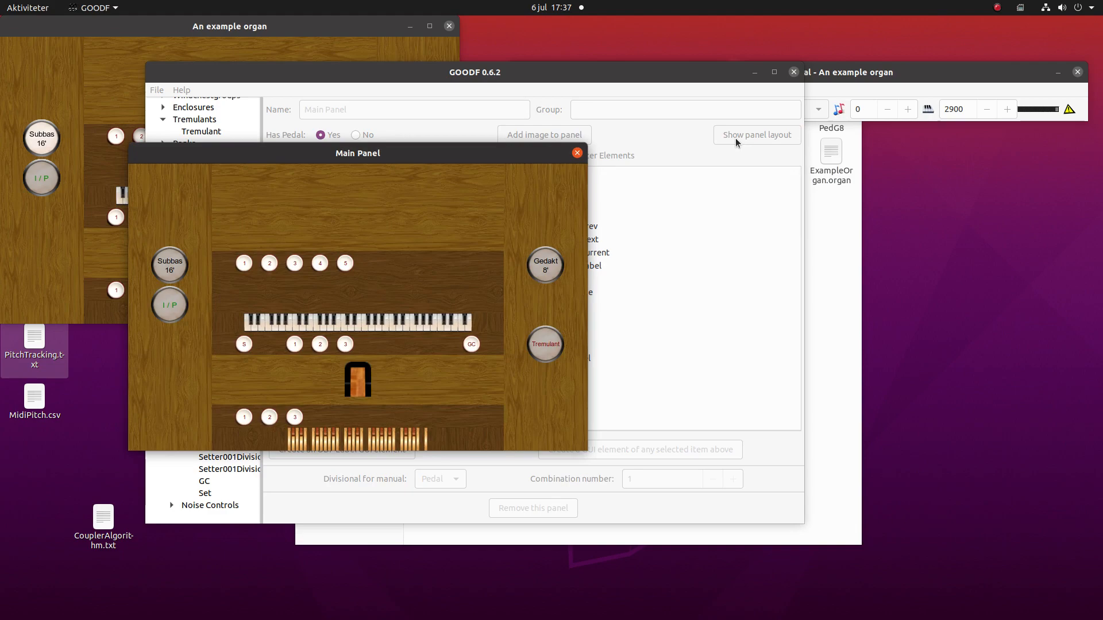
click(578, 154)
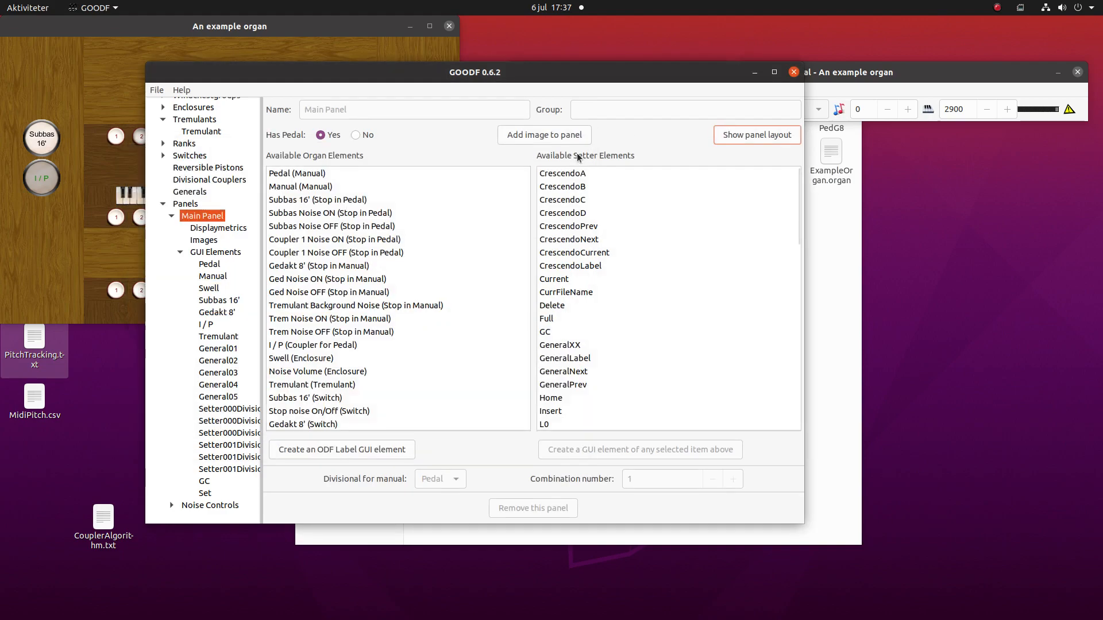
Step: Write the ODF, and reload the example organ in GrandOrgue without saving its changed organ settings
click(163, 91)
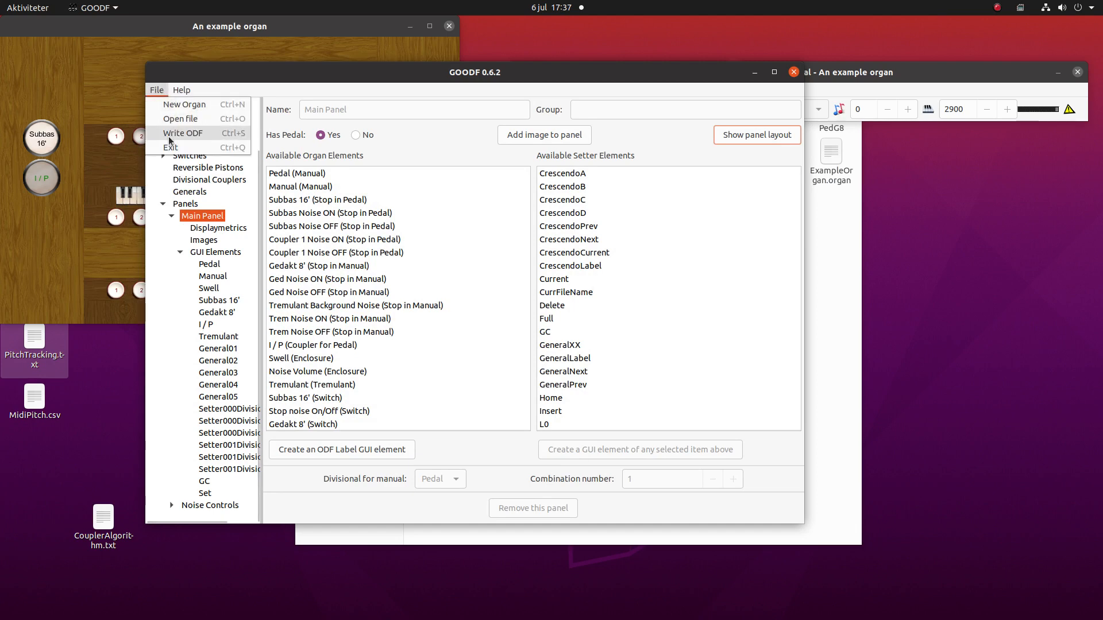
click(357, 136)
click(890, 77)
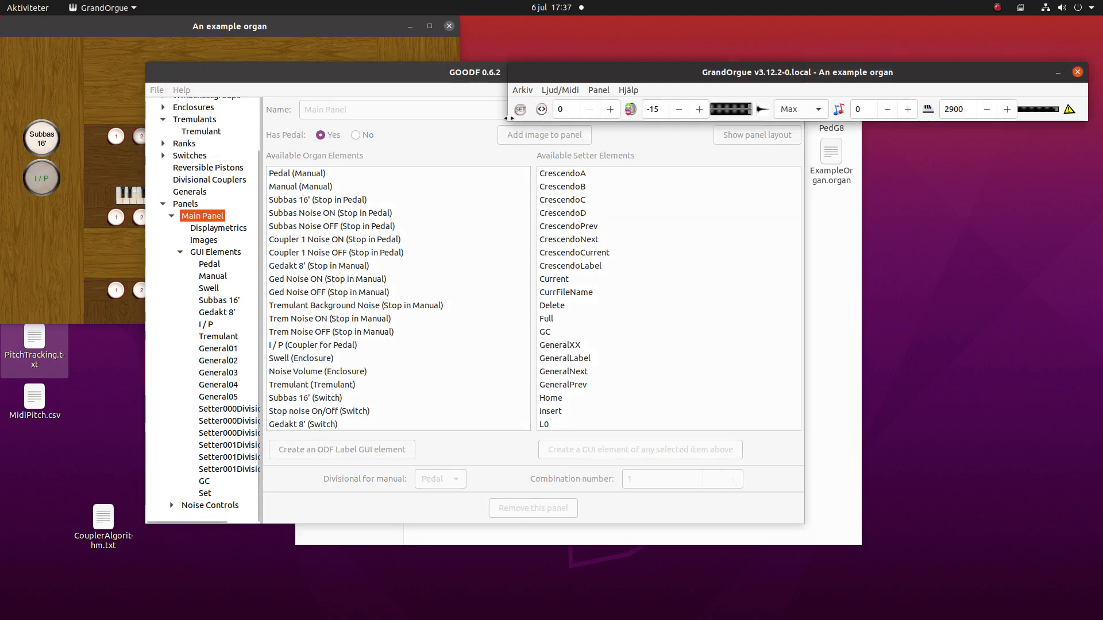
click(521, 90)
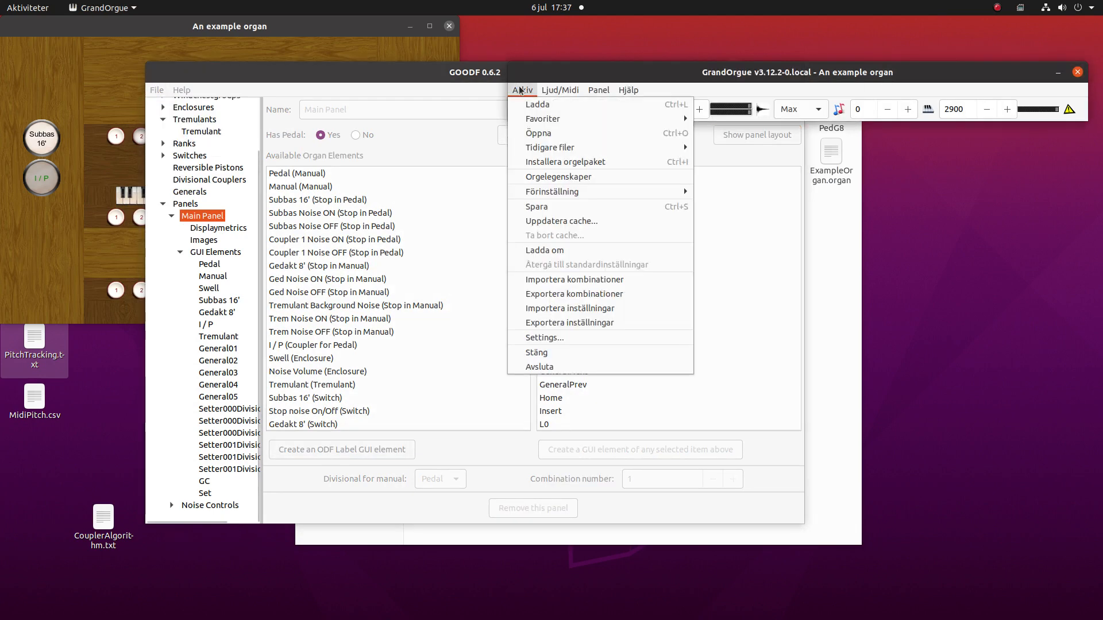
click(544, 252)
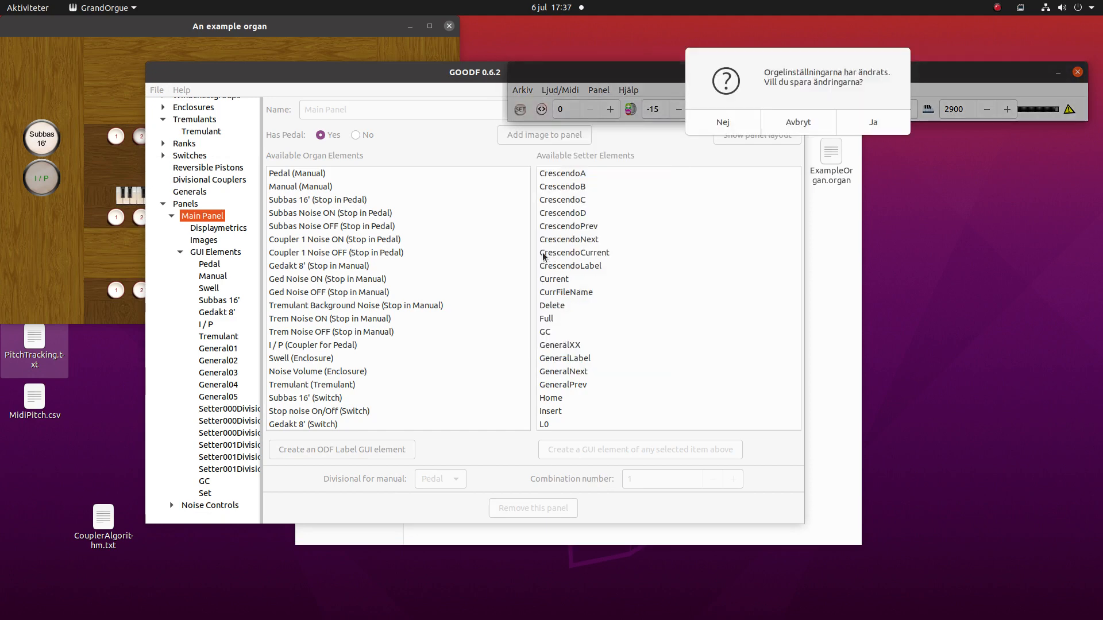
click(708, 119)
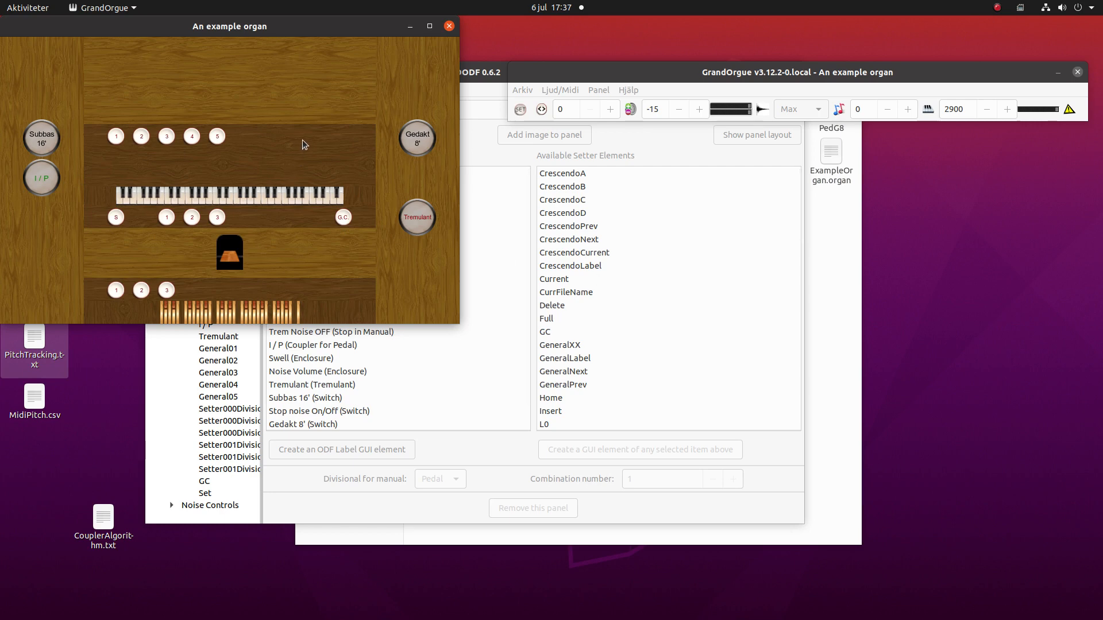
Step: Switch back to GOODF and create a new general combination named "Tutti"
click(497, 79)
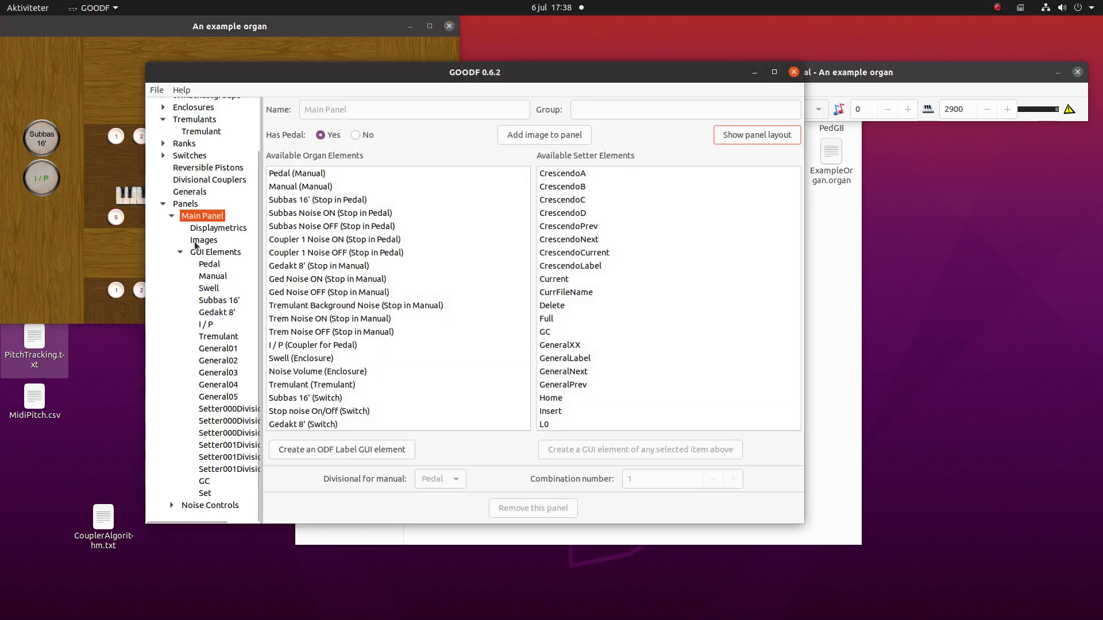
scroll(182, 193, up, 3)
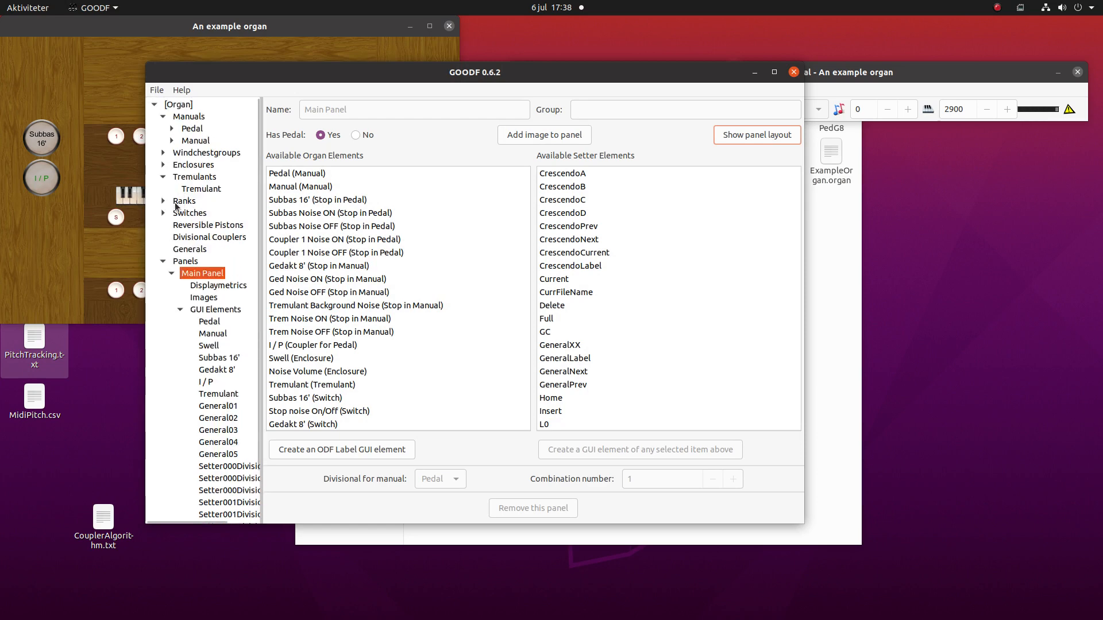
click(182, 250)
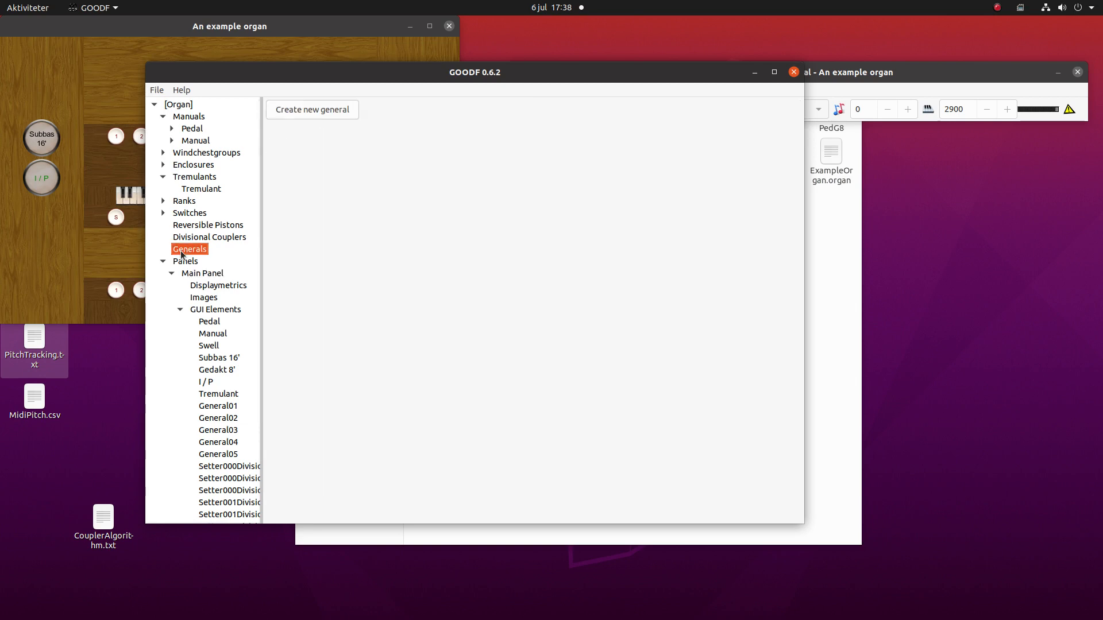
click(329, 110)
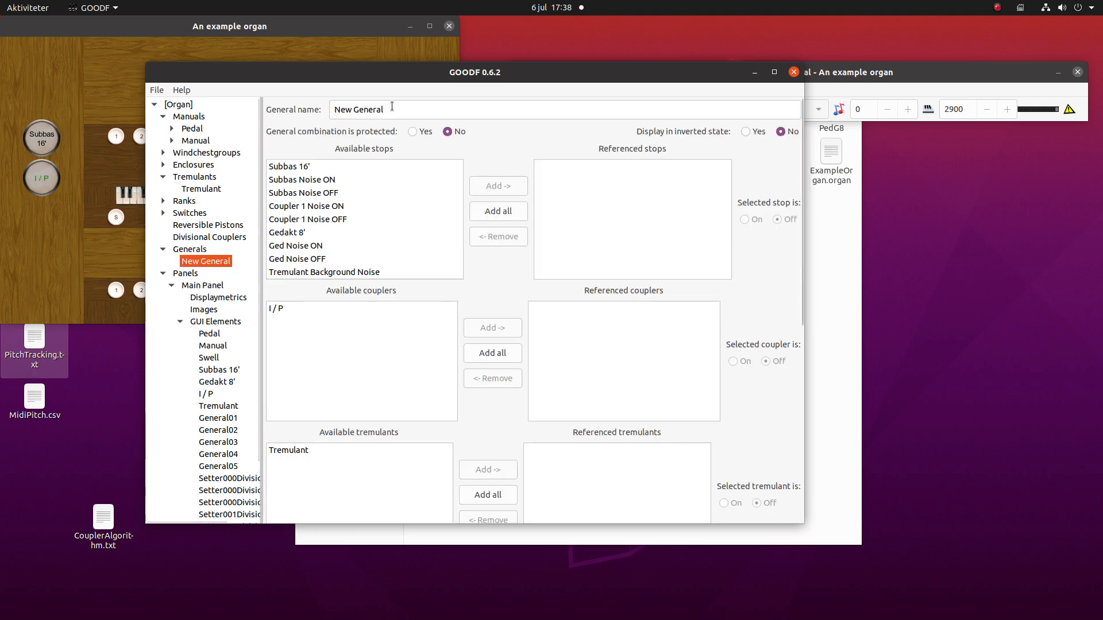
drag(392, 108, 265, 103)
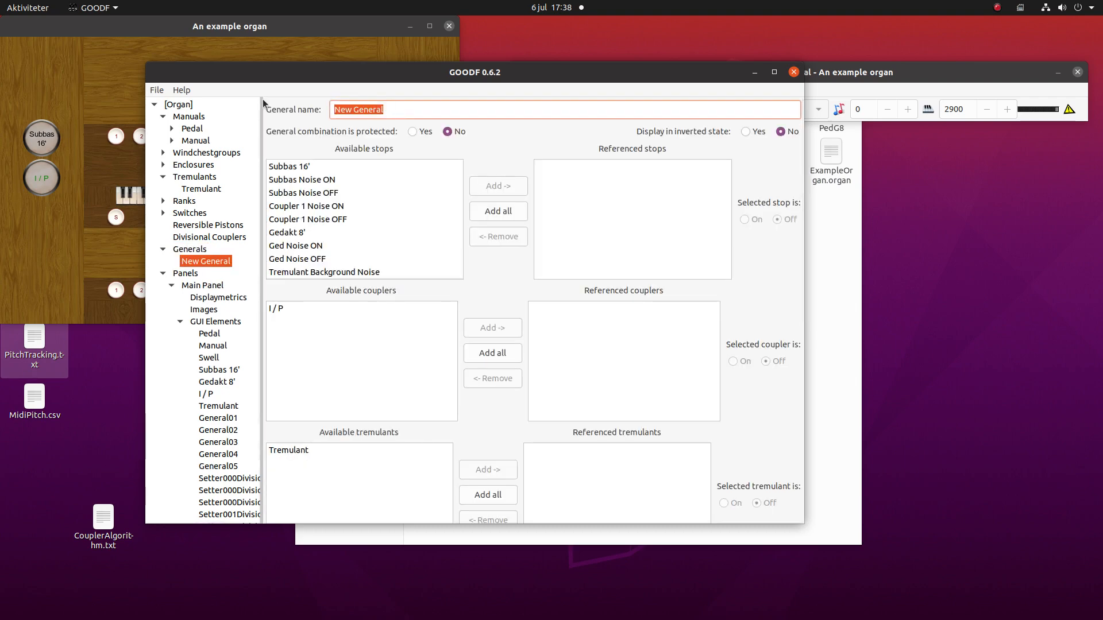
text(Tutt)
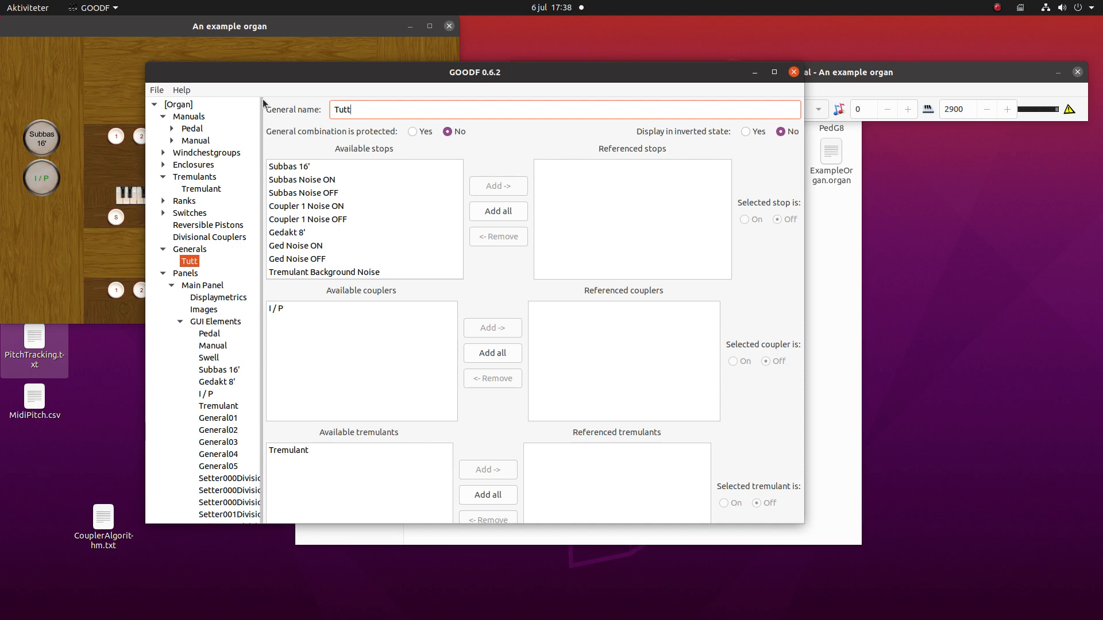
text(i)
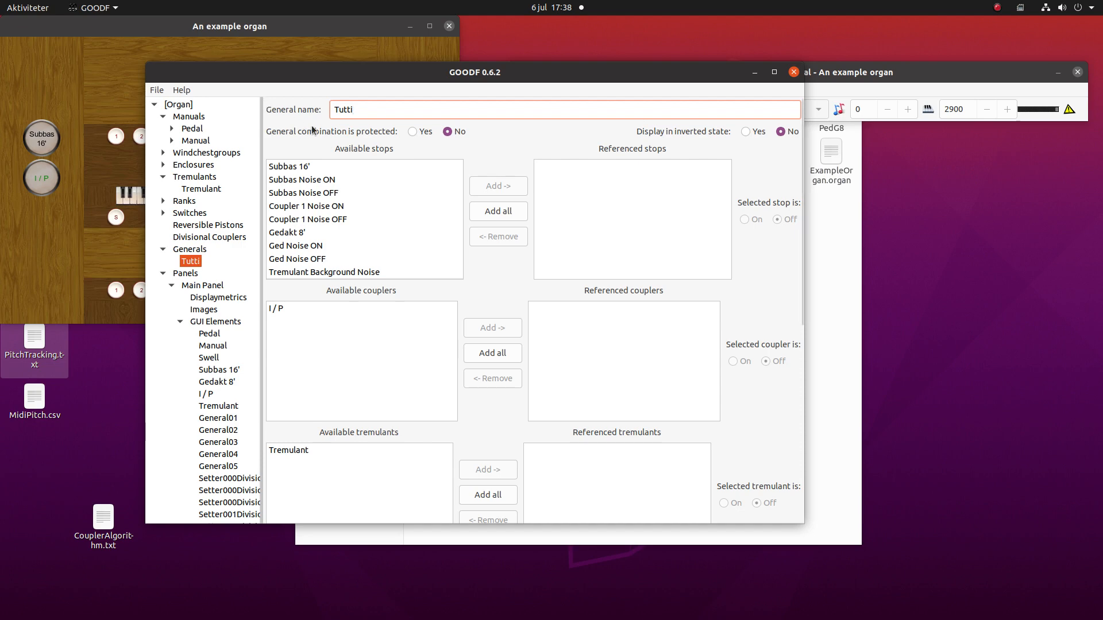
Step: Protect the Tutti general combination and reference every available switch in it except Stop noise On/Off
click(413, 131)
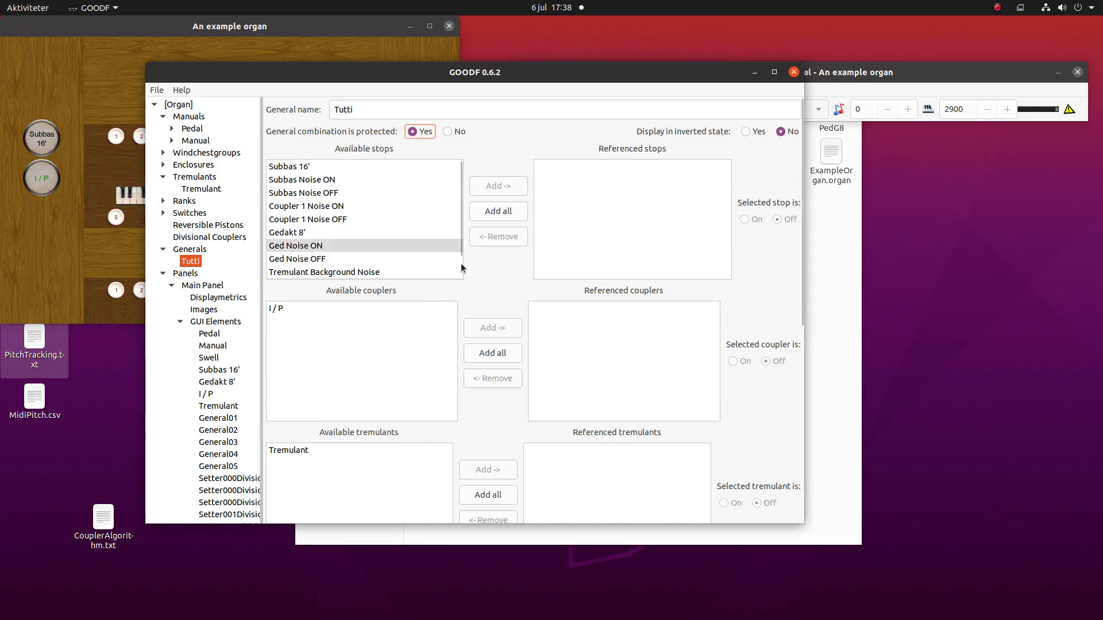
scroll(468, 265, down, 1)
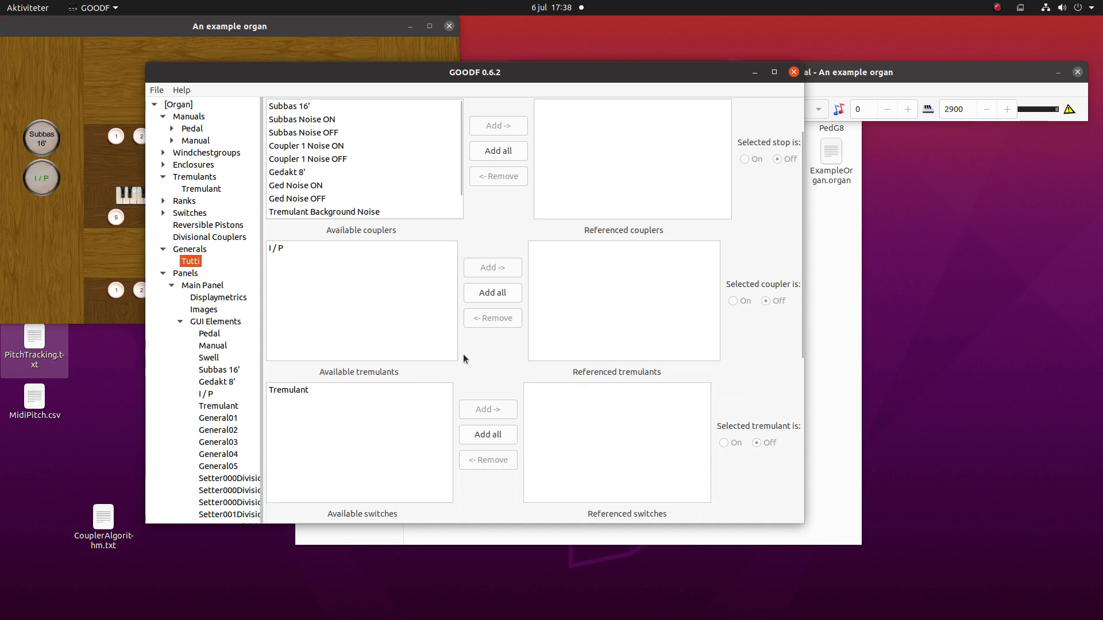
scroll(463, 358, down, 1)
scroll(458, 419, down, 1)
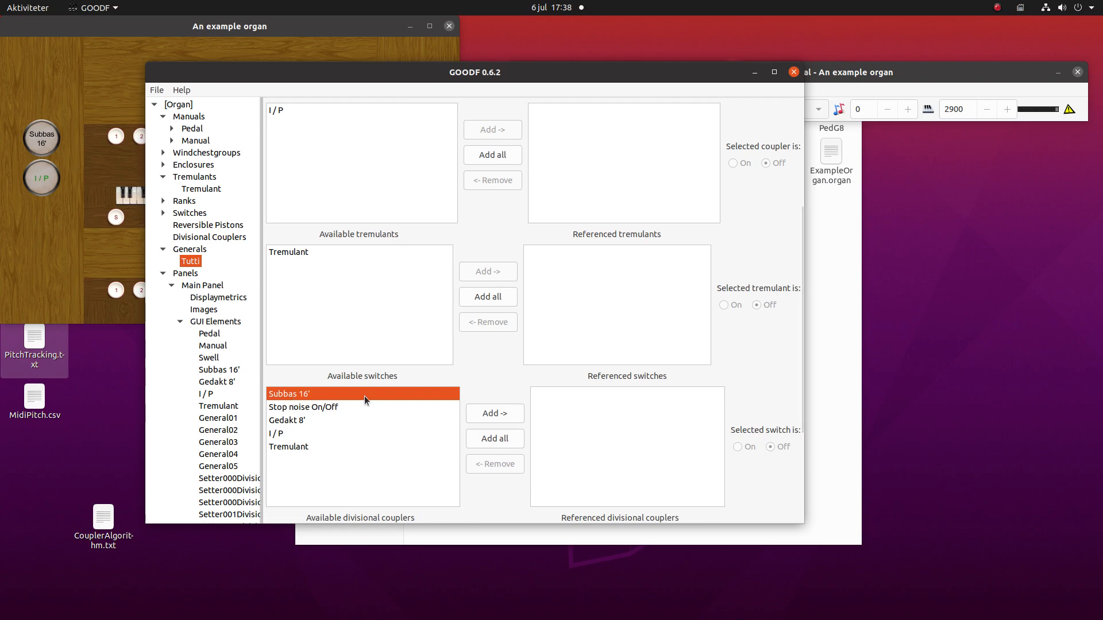
click(493, 439)
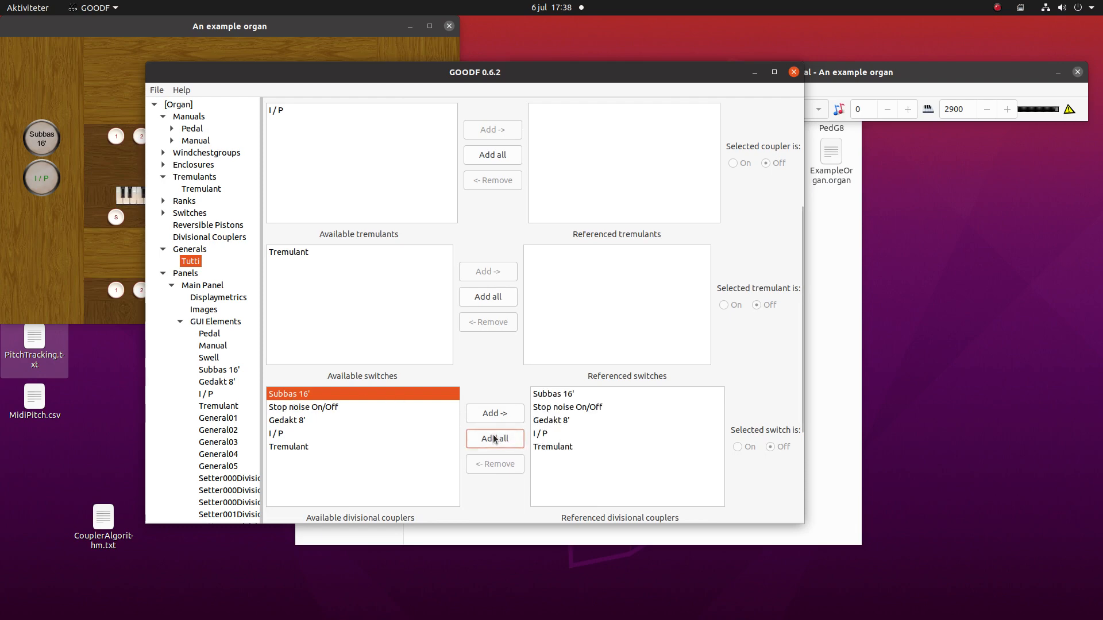
click(562, 406)
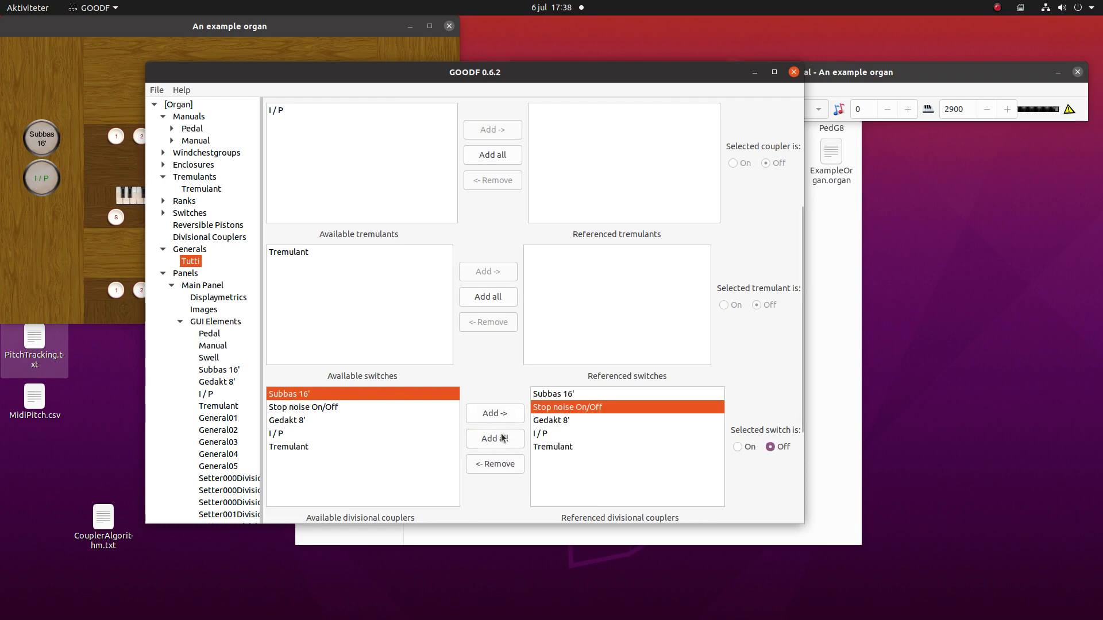
click(498, 464)
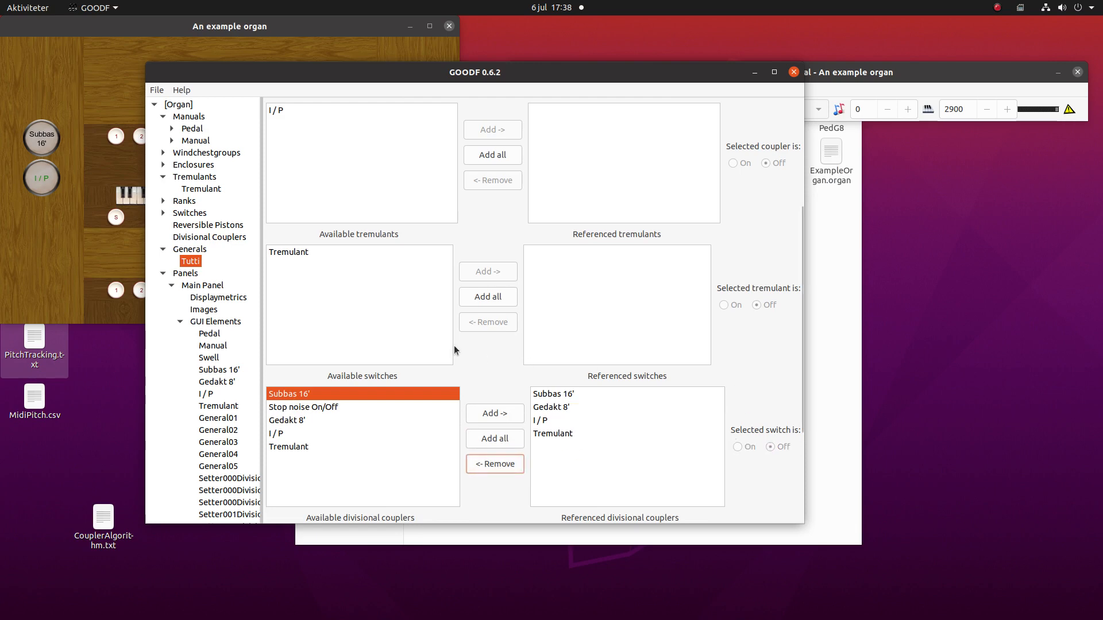
scroll(454, 345, down, 4)
scroll(454, 346, up, 9)
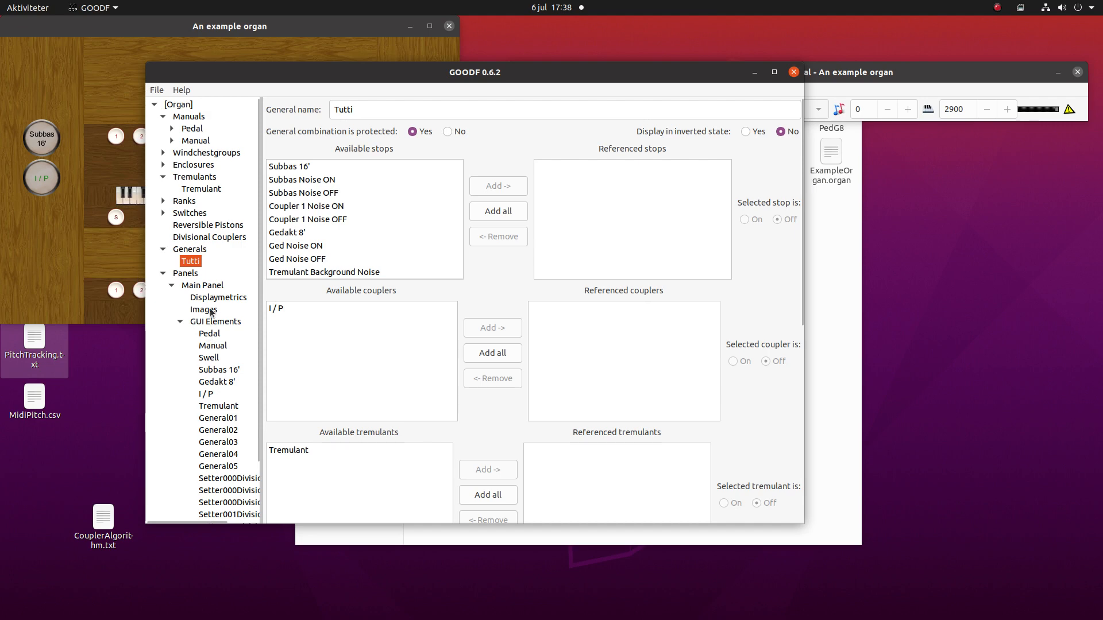
Step: Create a GUI element on the Main Panel for the Tutti general
click(197, 287)
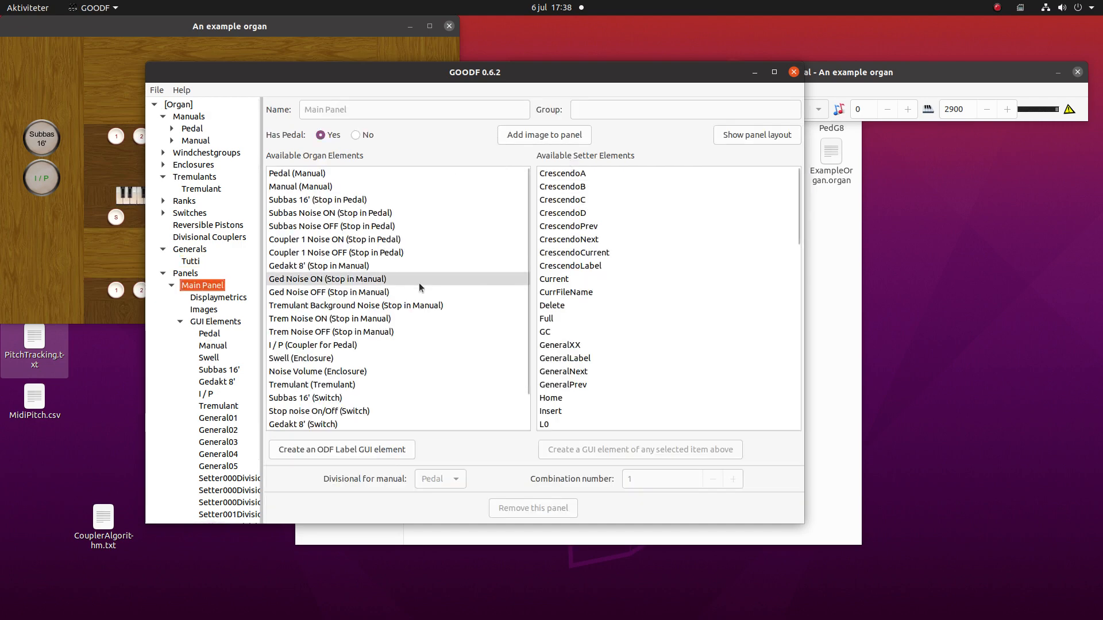
scroll(452, 253, down, 3)
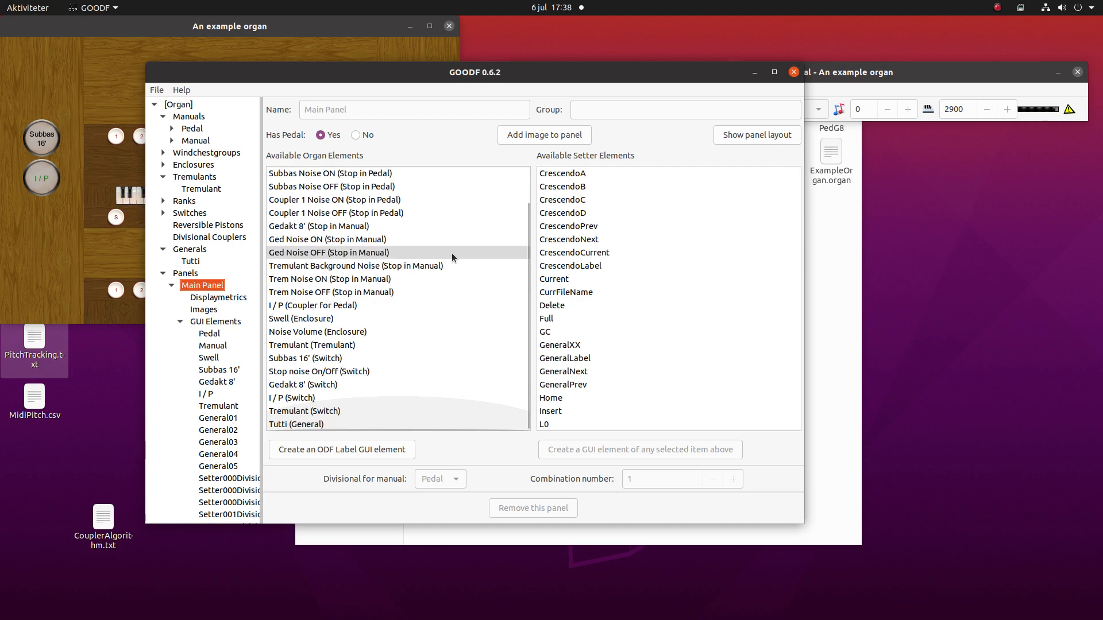
click(354, 424)
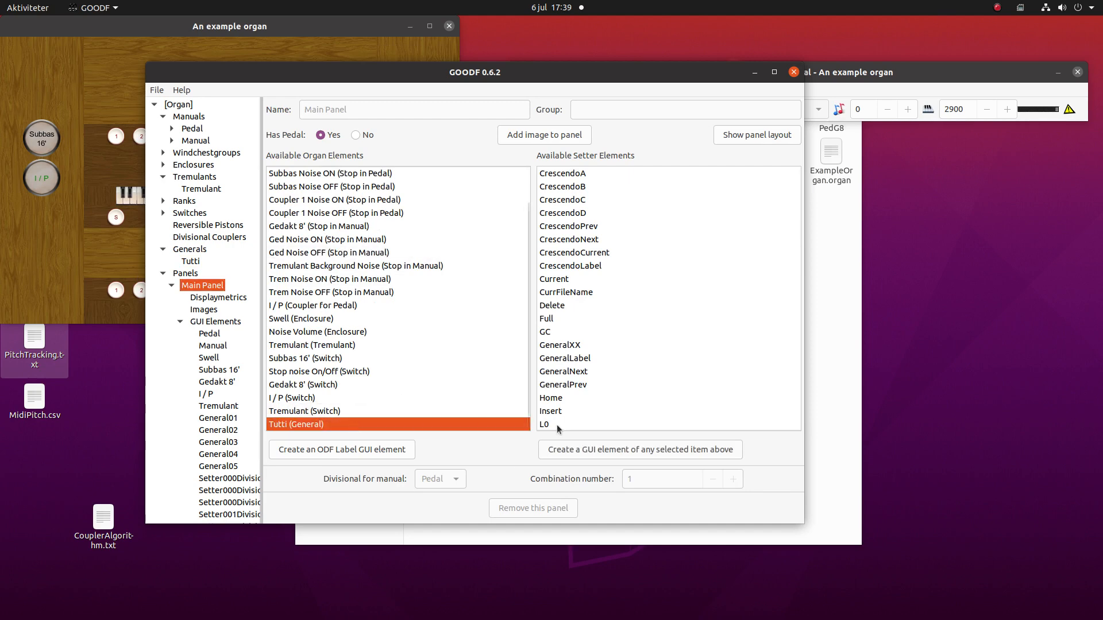
click(601, 449)
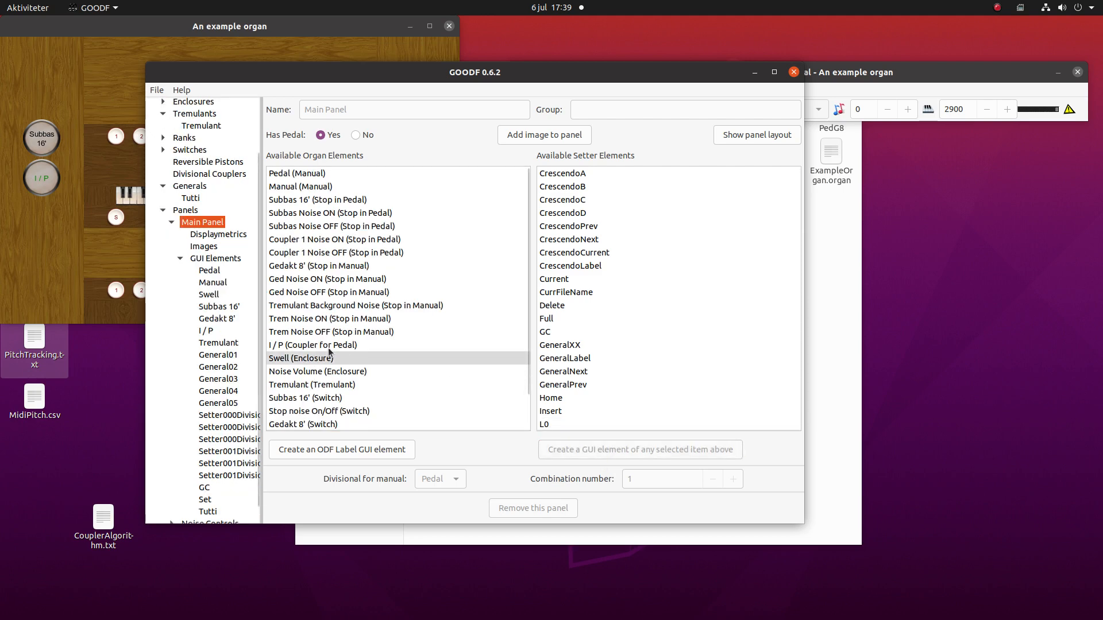
Step: Label the Tutti GUI element "T" and place it in button row 100, button column 10
scroll(209, 504, down, 1)
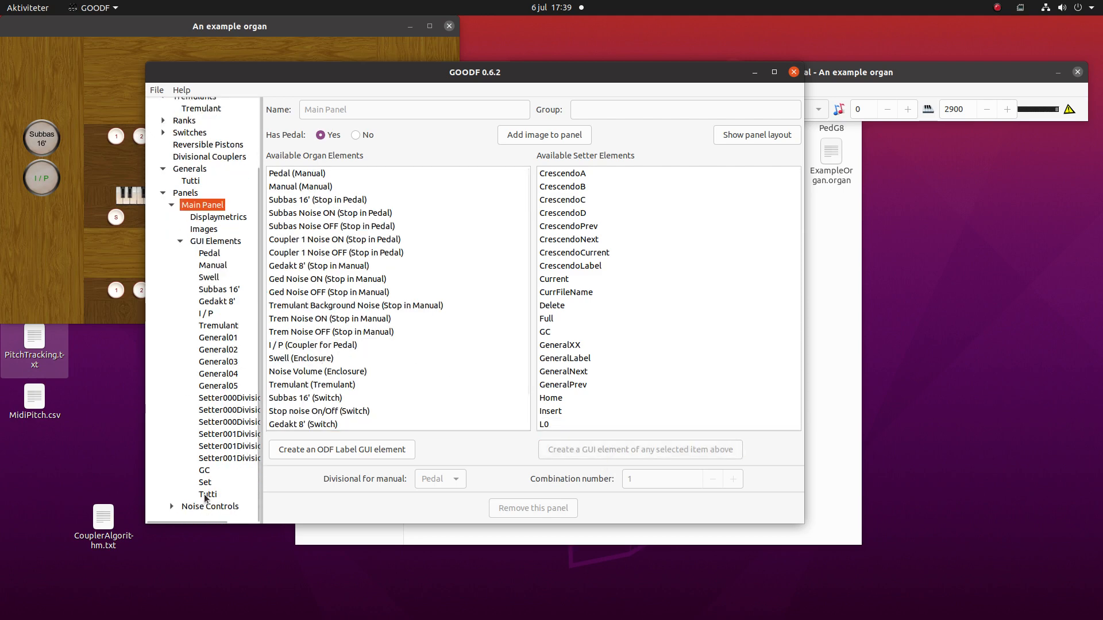
click(206, 495)
click(412, 116)
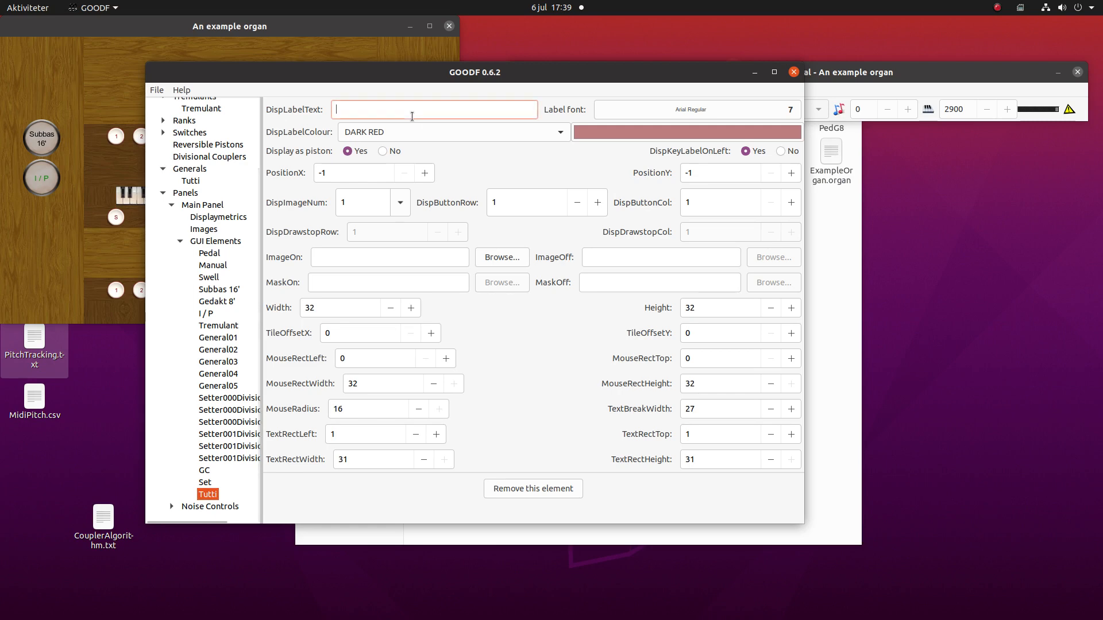
text(T)
click(517, 201)
text(00)
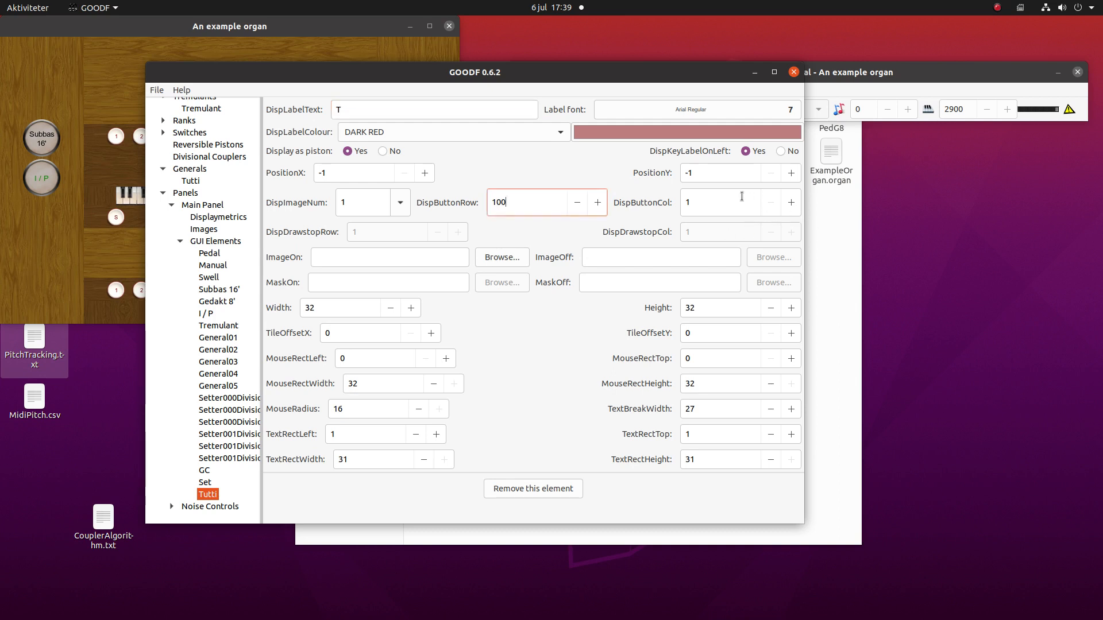
click(741, 197)
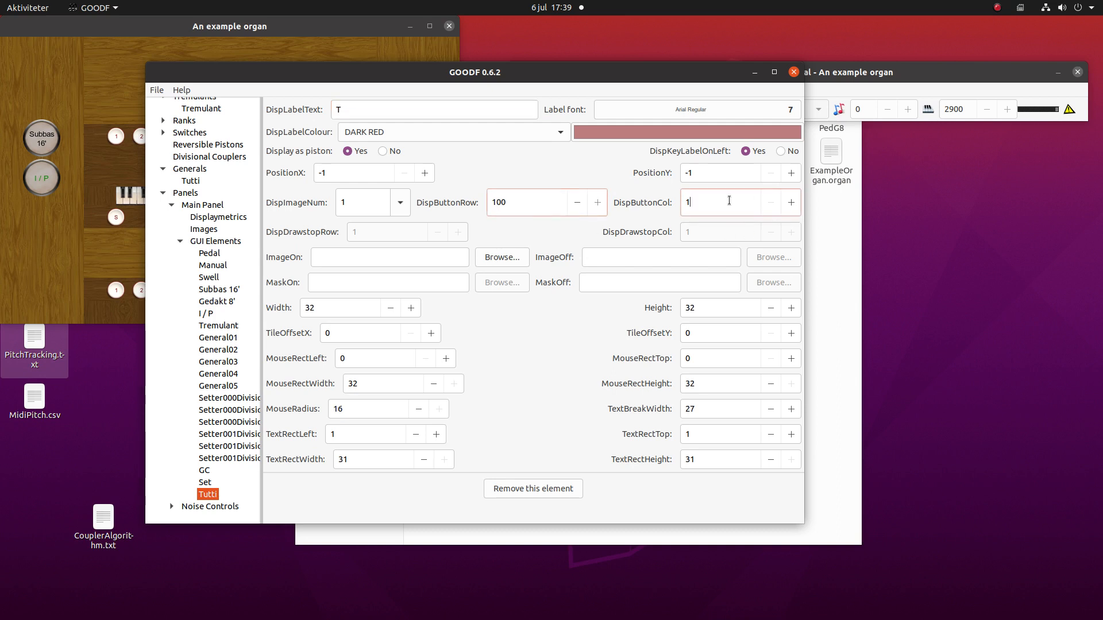
text(0)
key(Tab)
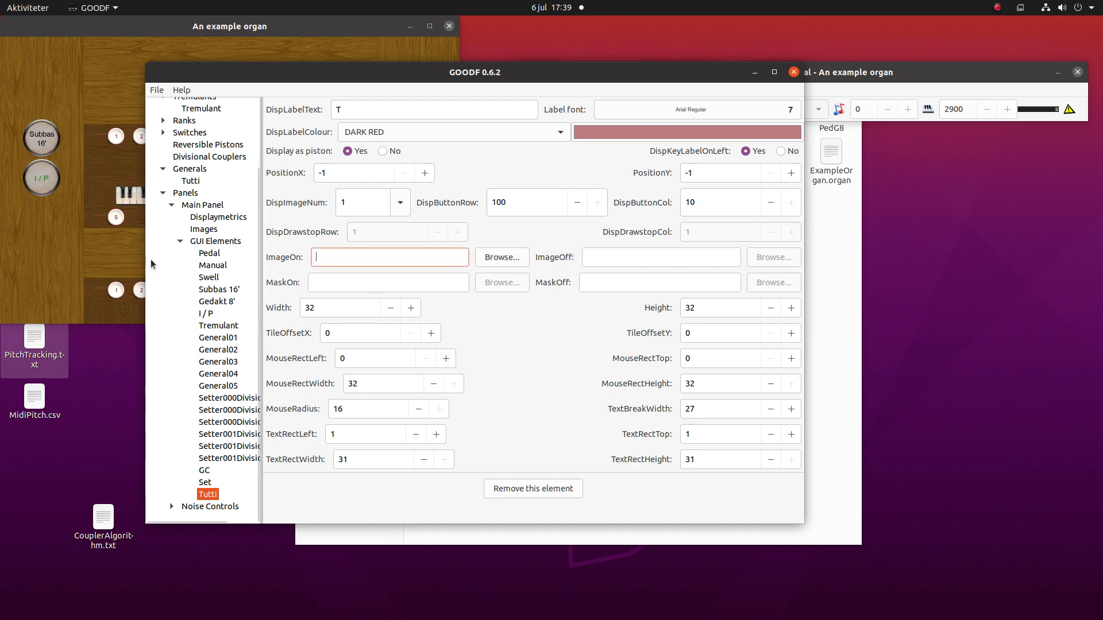
Step: Set the referenced switches Subbas 16', Gedakt 8', I / P and Tremulant to On in the Tutti general
click(190, 181)
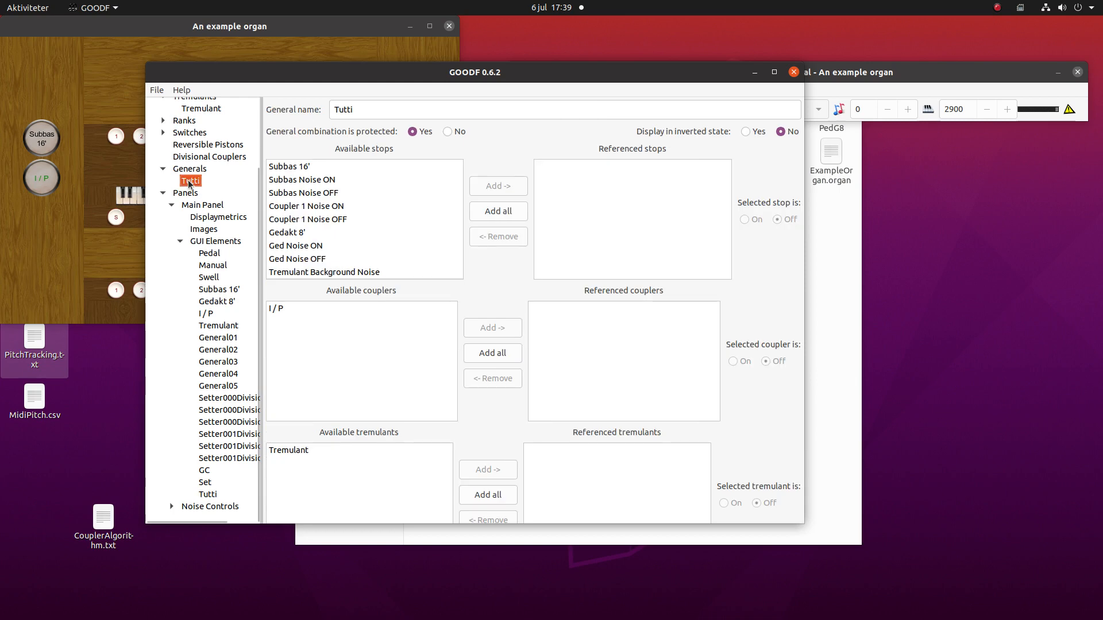
scroll(516, 284, down, 2)
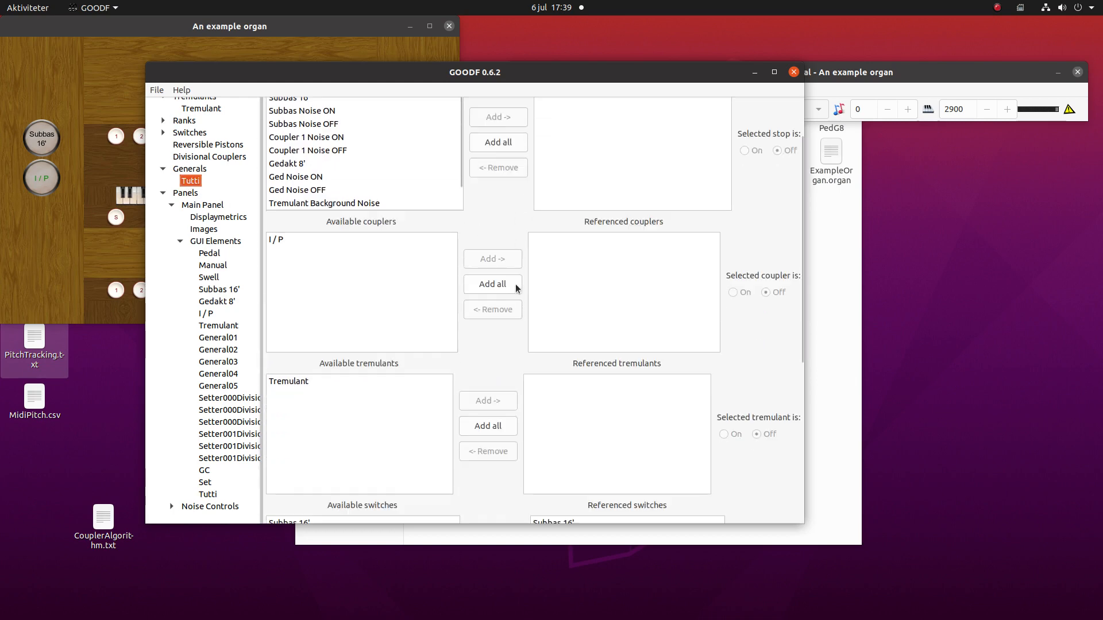
scroll(519, 361, down, 5)
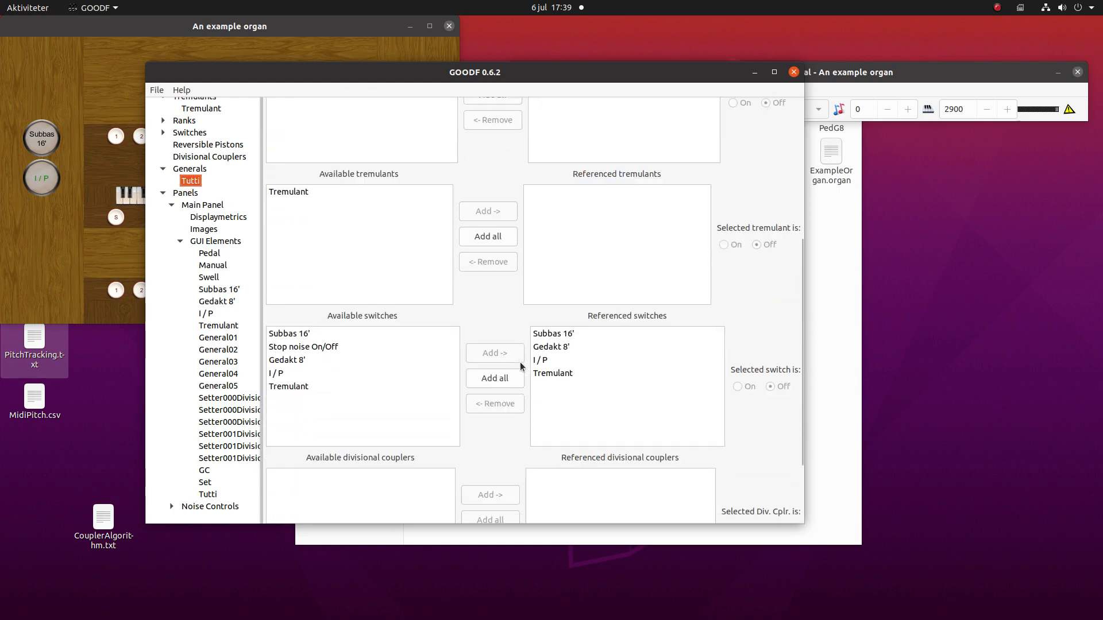
scroll(512, 309, up, 1)
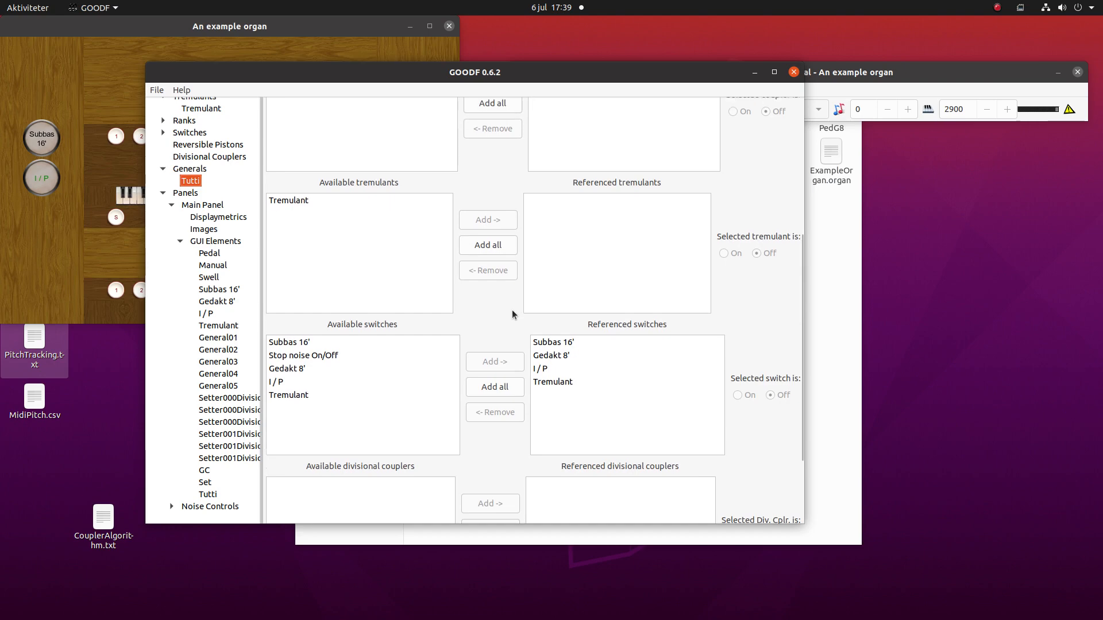
click(560, 342)
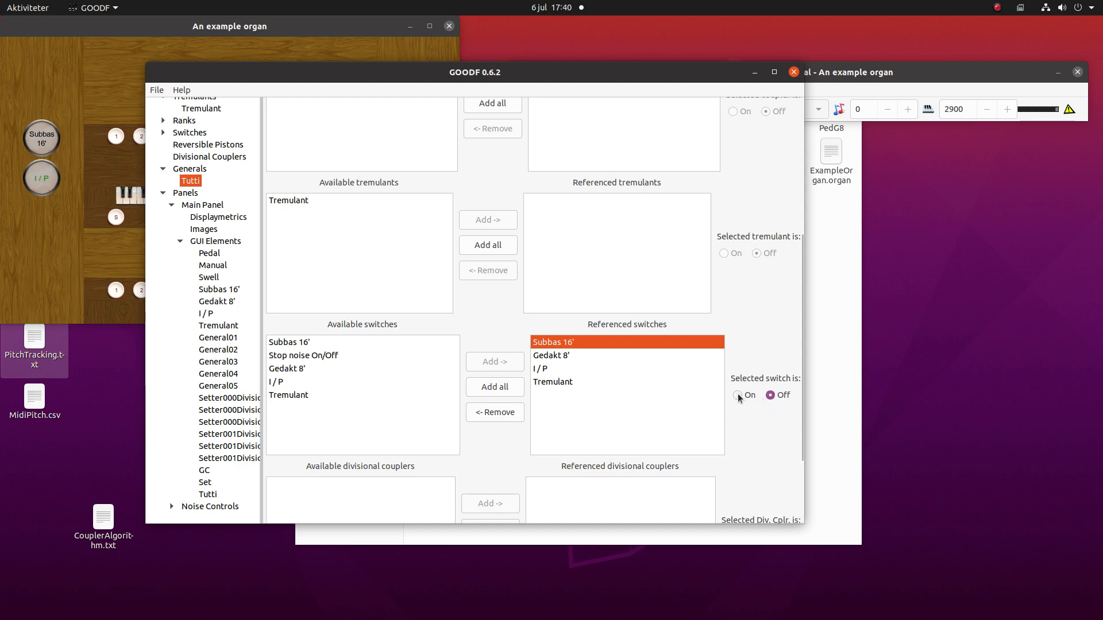
click(639, 354)
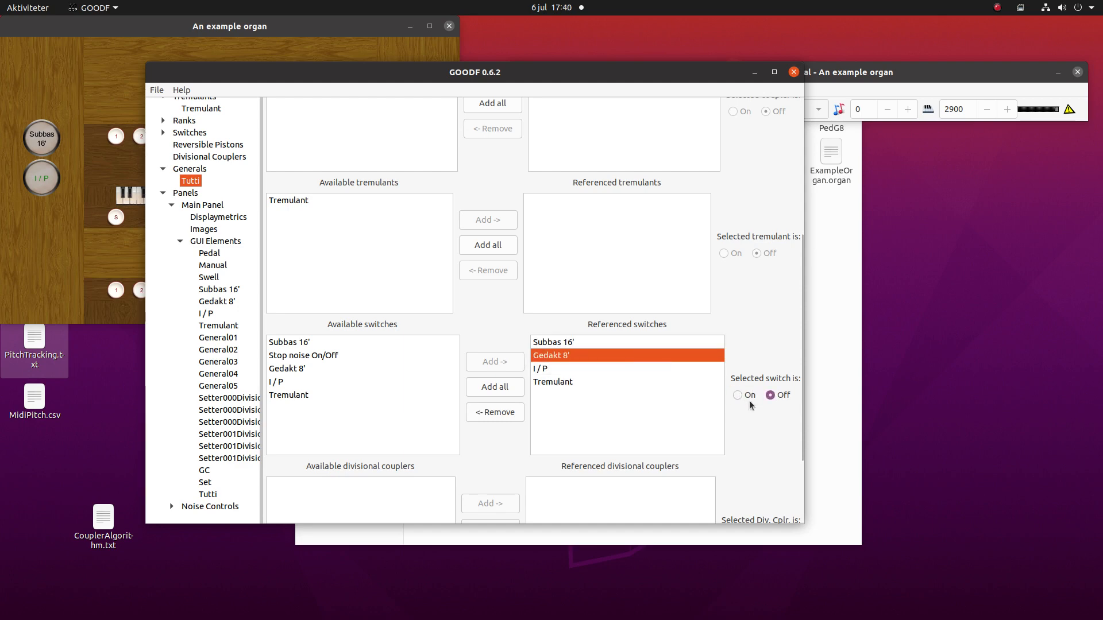
click(636, 369)
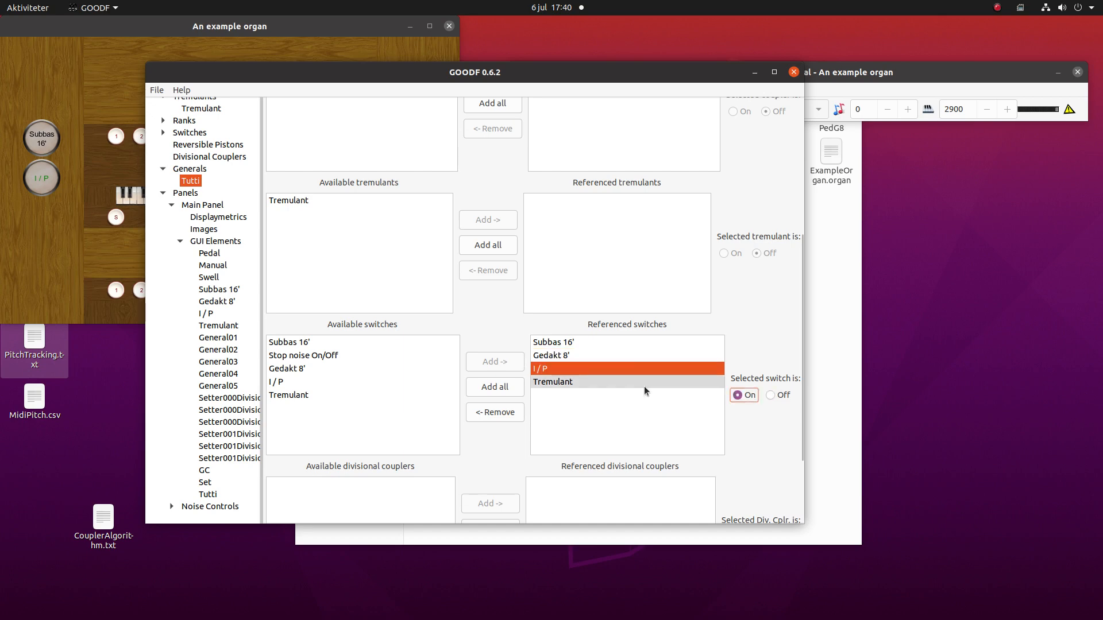
click(643, 385)
click(737, 394)
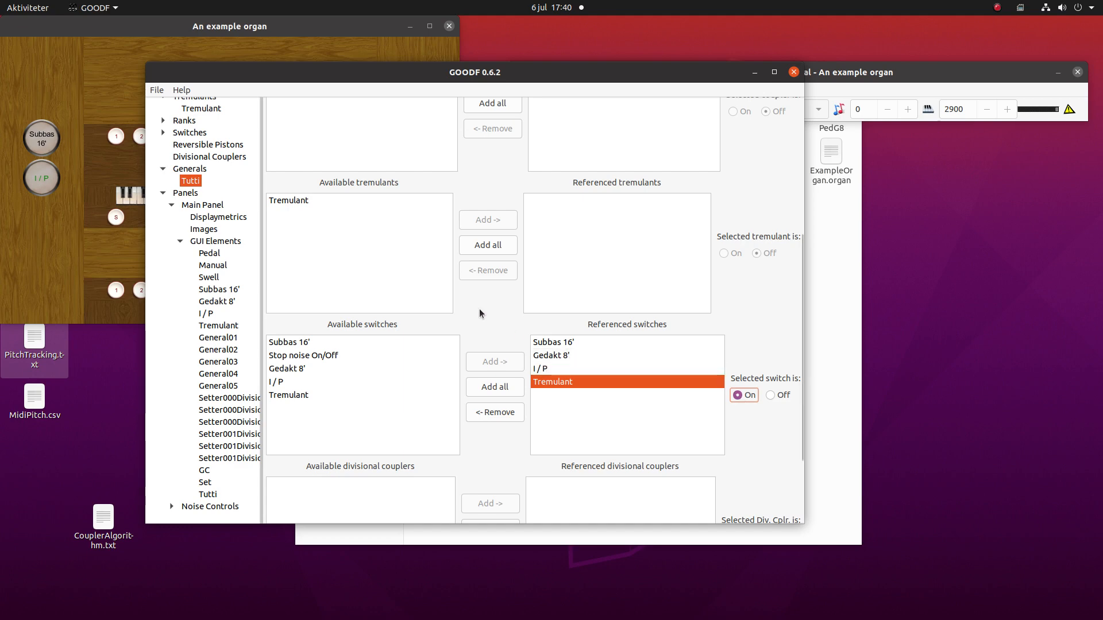
Step: Write the ODF, and switch to GrandOrgue to reload the example organ
scroll(480, 309, up, 5)
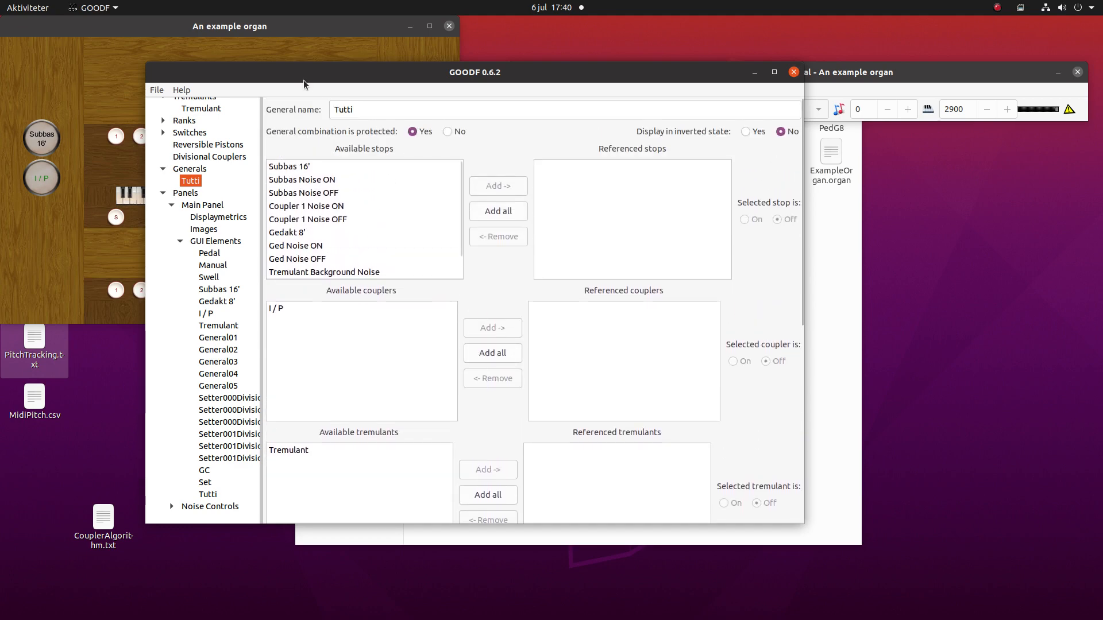
click(155, 91)
click(173, 138)
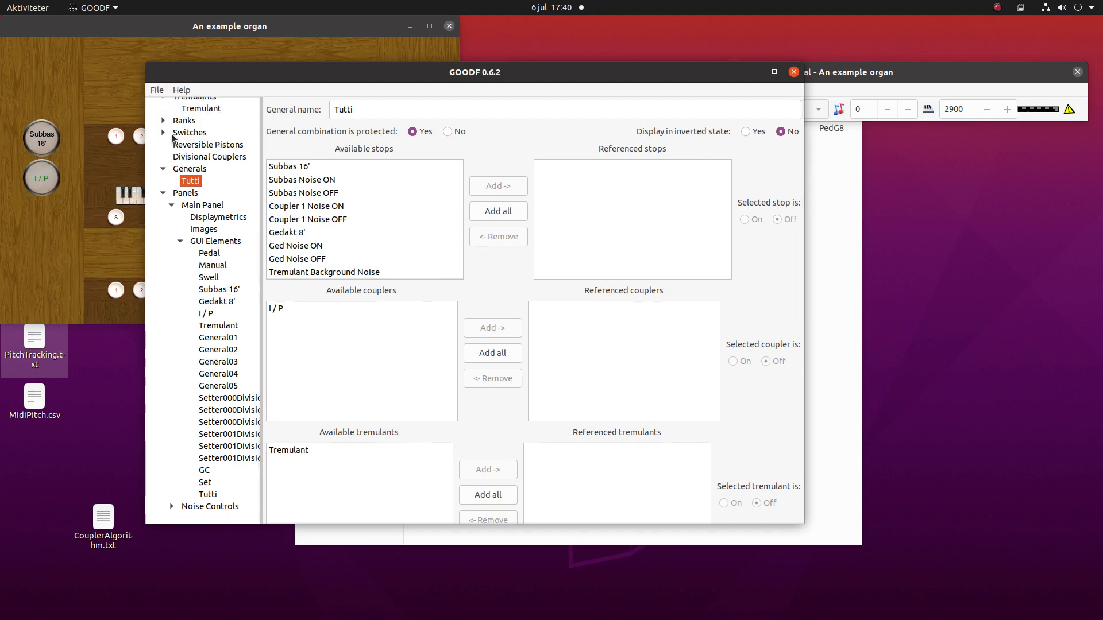
click(844, 76)
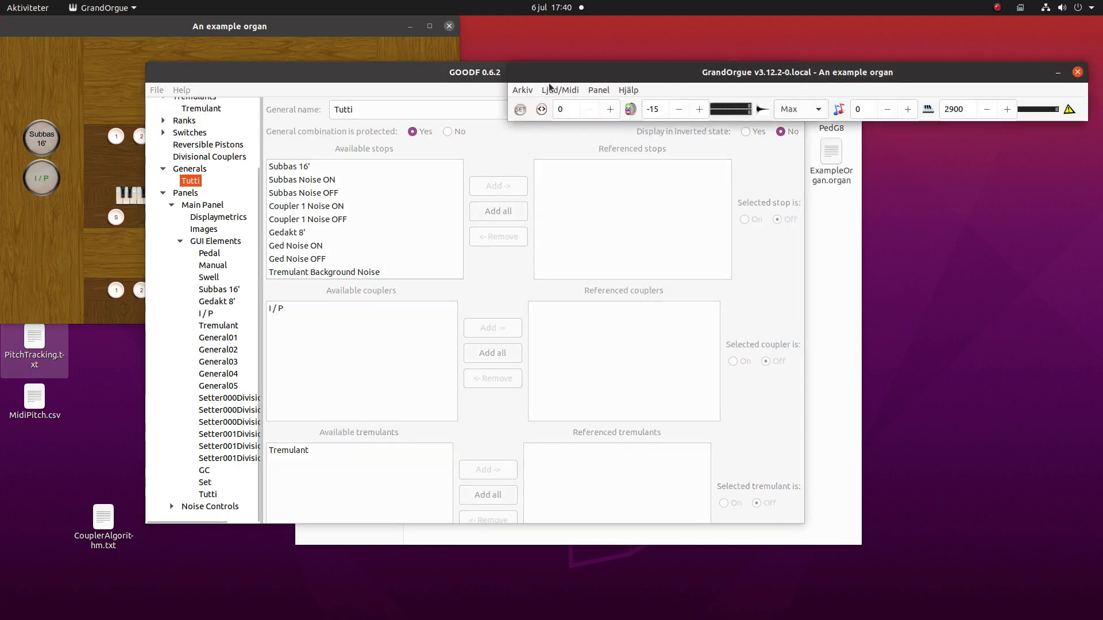
click(530, 89)
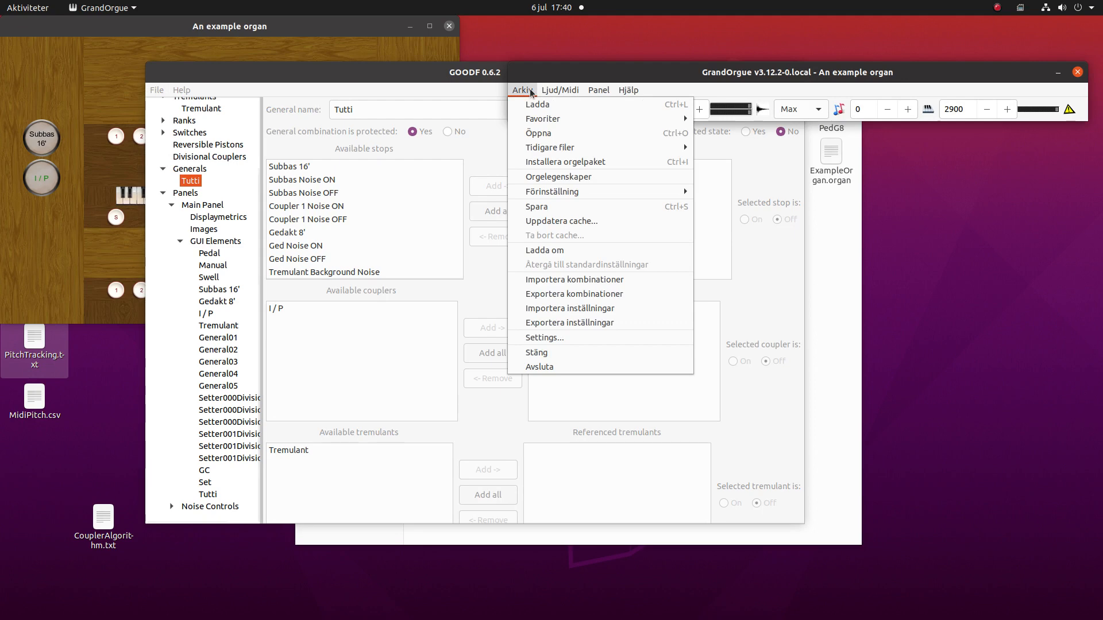
click(532, 250)
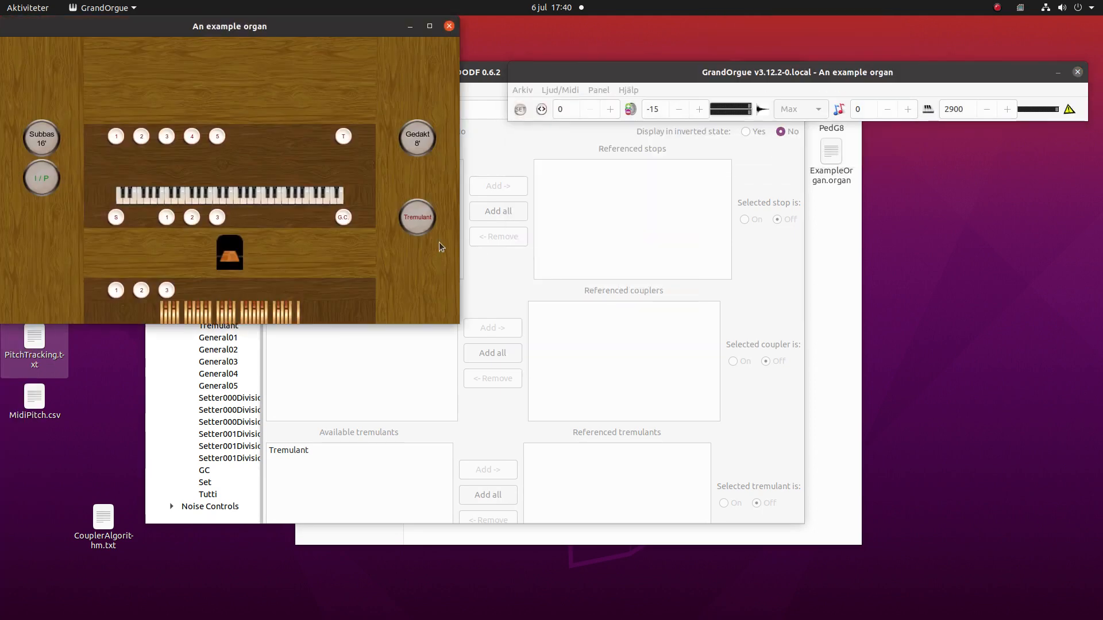
Step: Test the Tutti piston on the organ panel, and clear the registration with the general cancel piston
click(337, 138)
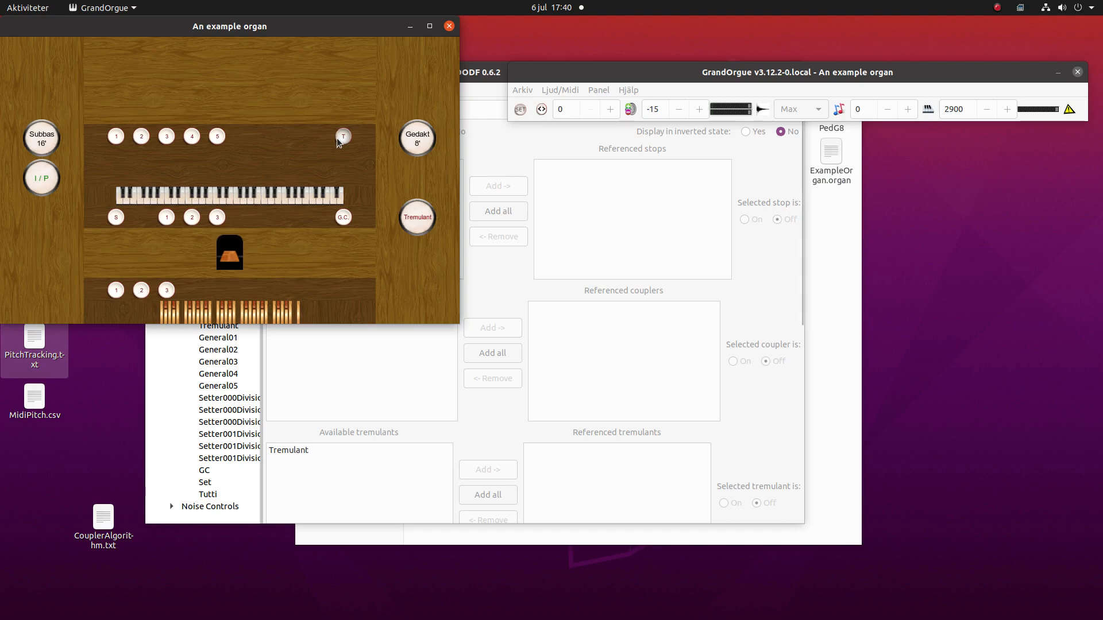
click(343, 216)
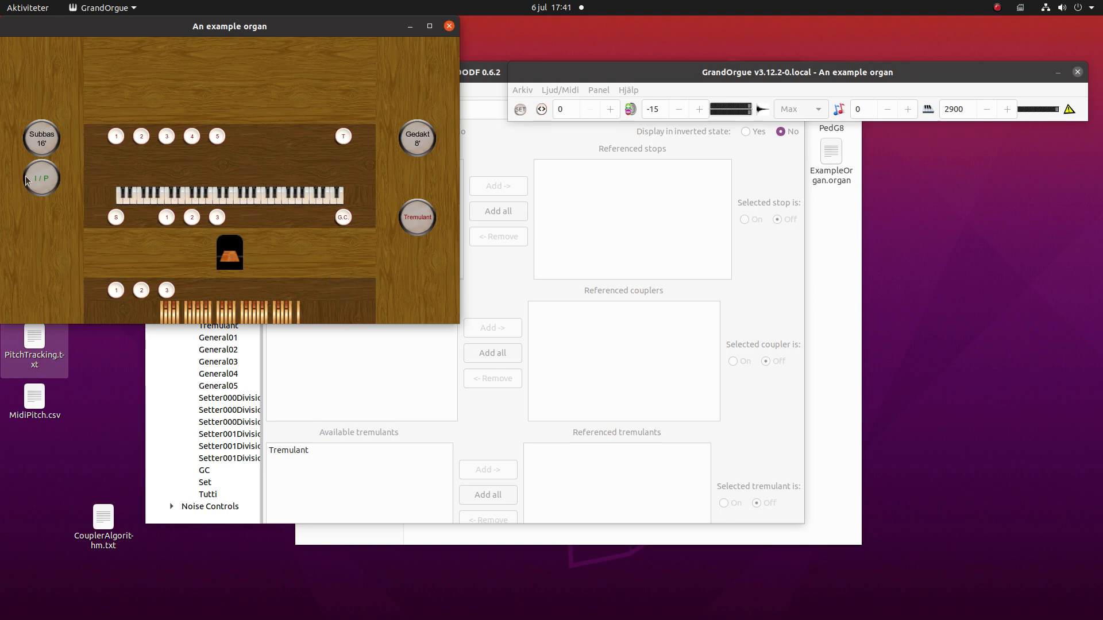
Step: Switch back to GOODF and add a new divisional to the Pedal manual
click(488, 72)
scroll(345, 230, down, 3)
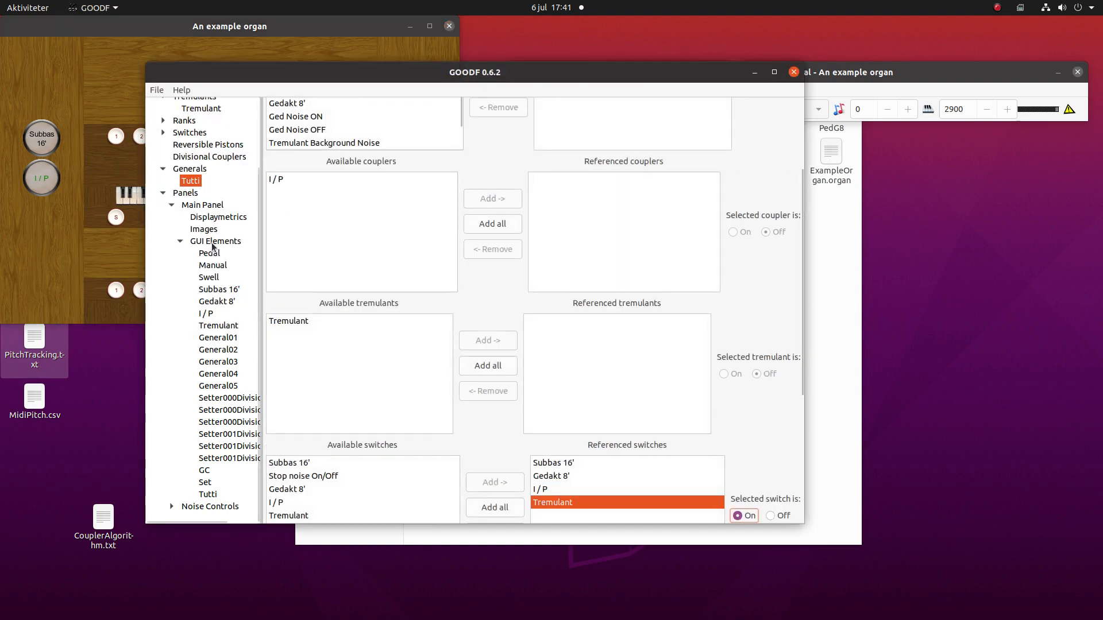
scroll(212, 244, up, 3)
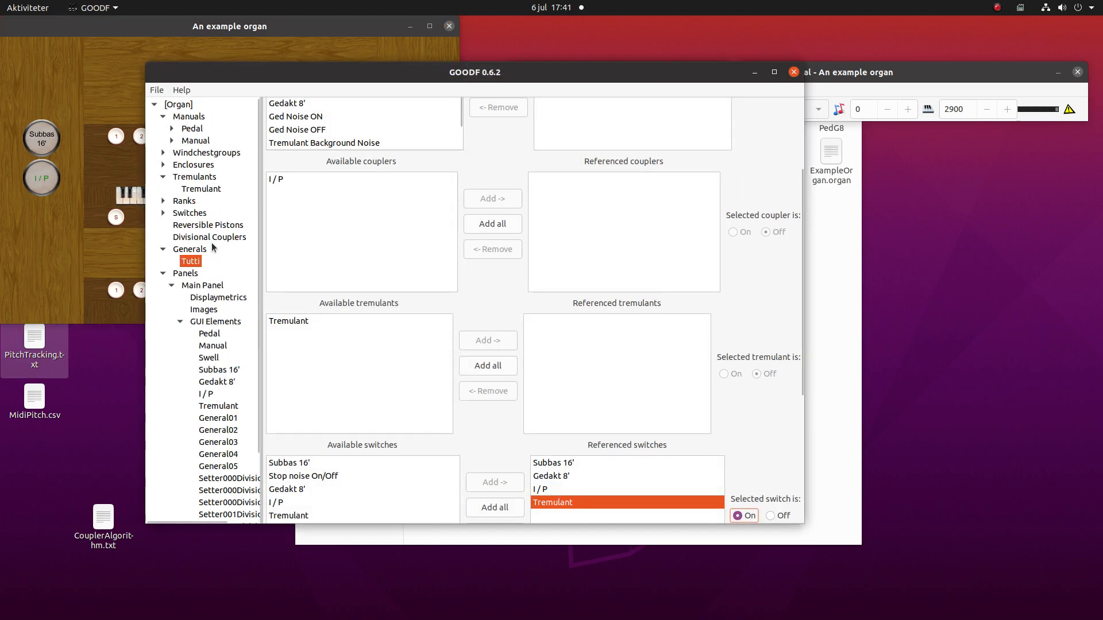
click(172, 129)
click(190, 129)
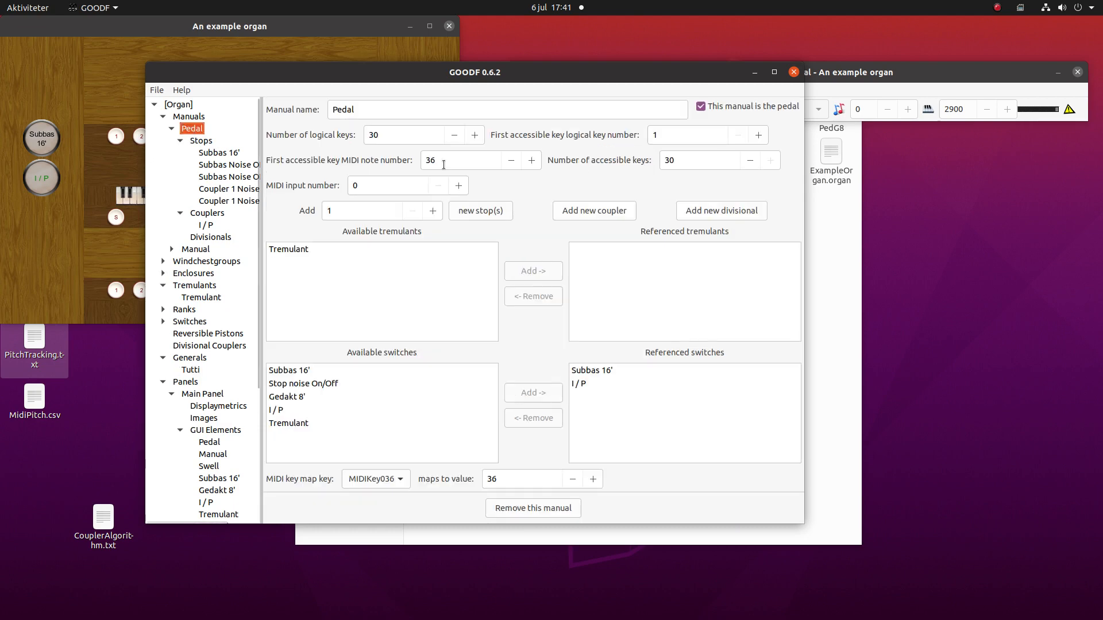
click(698, 211)
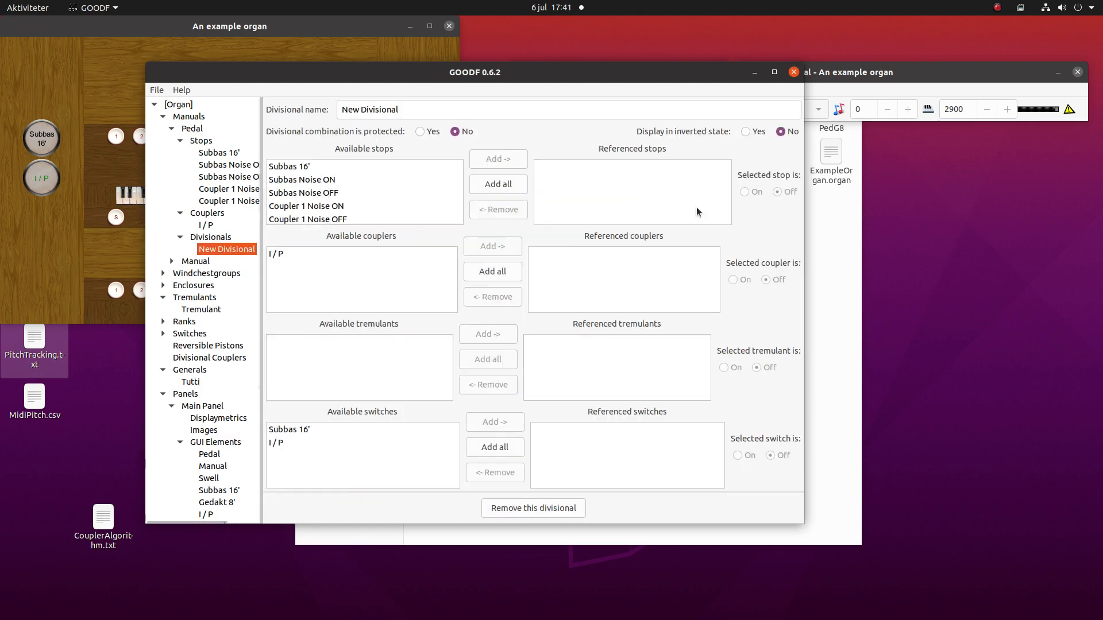
Step: Name the new Pedal divisional Full Pedal, and add all available switches to its referenced switches
key(Tab)
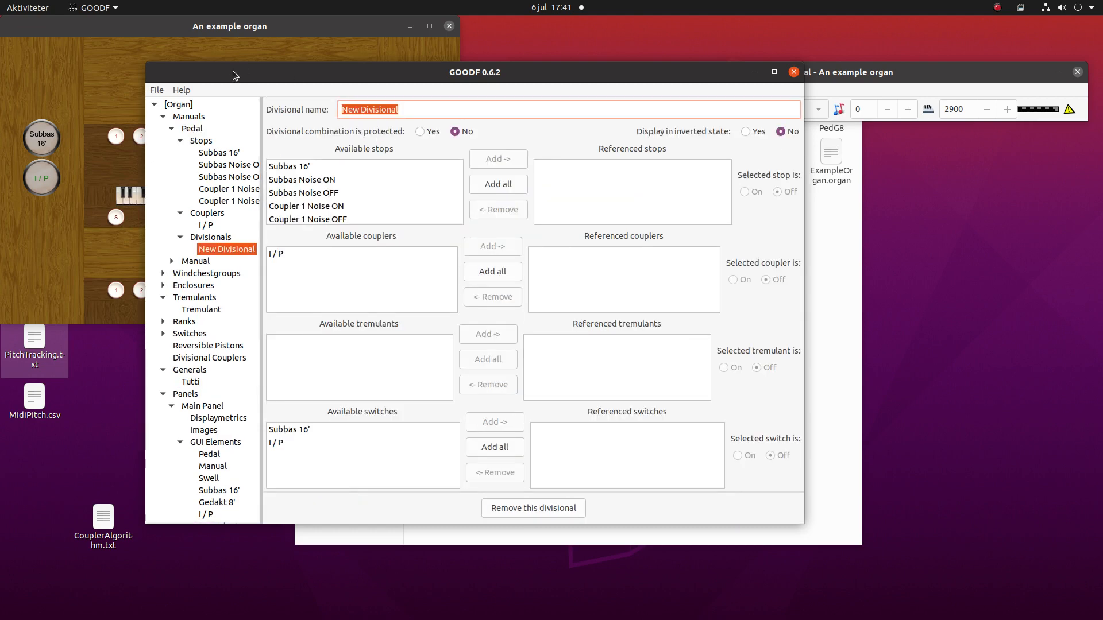
text(Full Pedal)
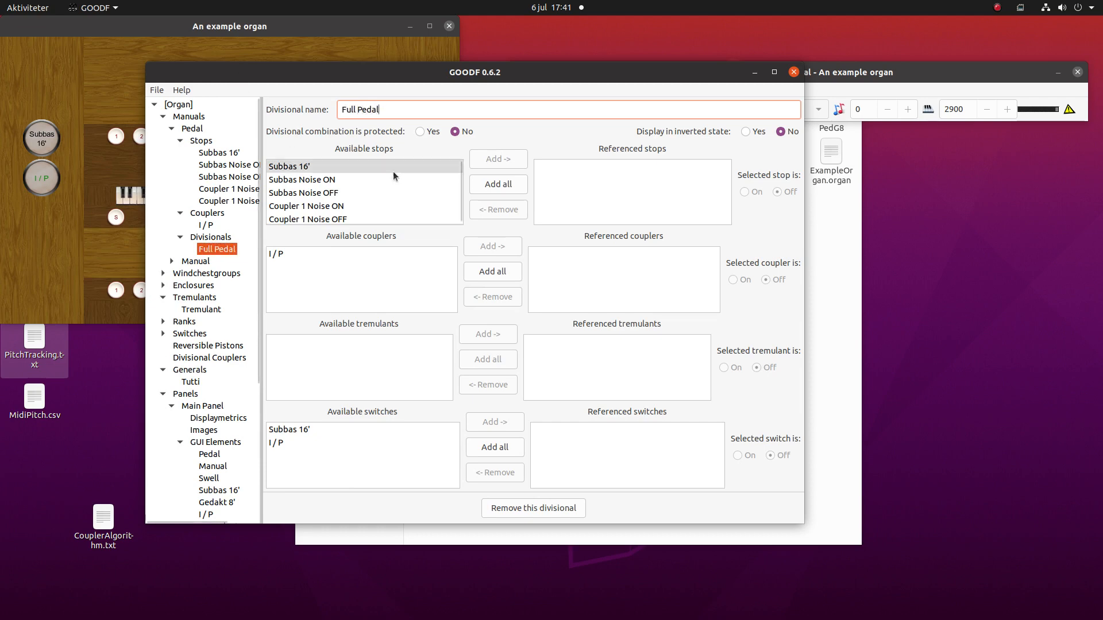
click(339, 430)
click(481, 449)
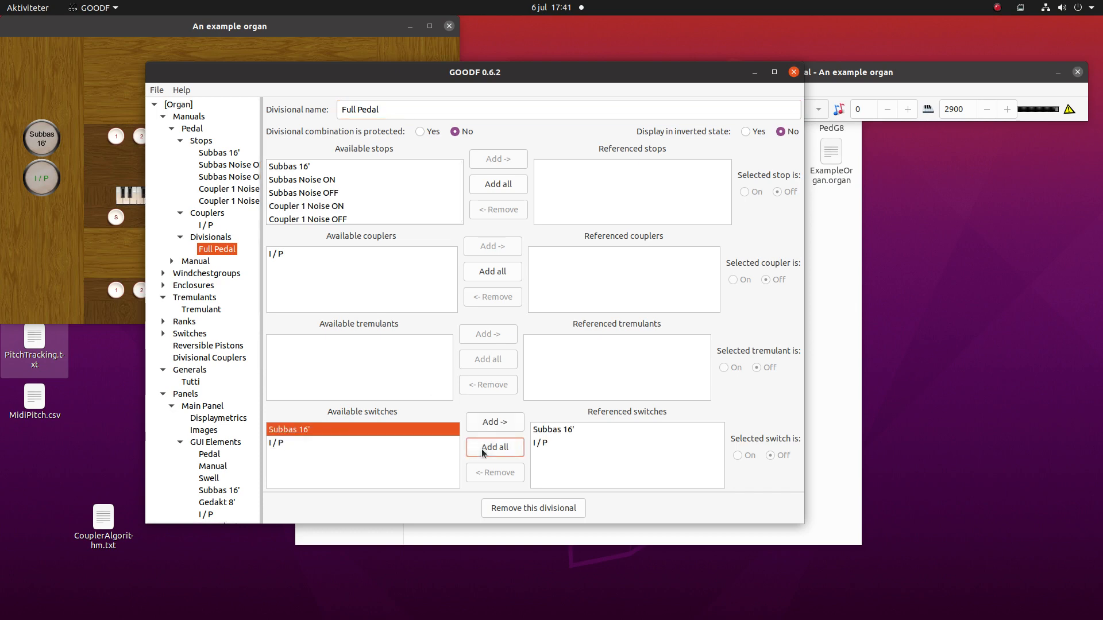
Step: Set the referenced switches Subbas 16' and I / P to On, and make the divisional combination protected
click(578, 429)
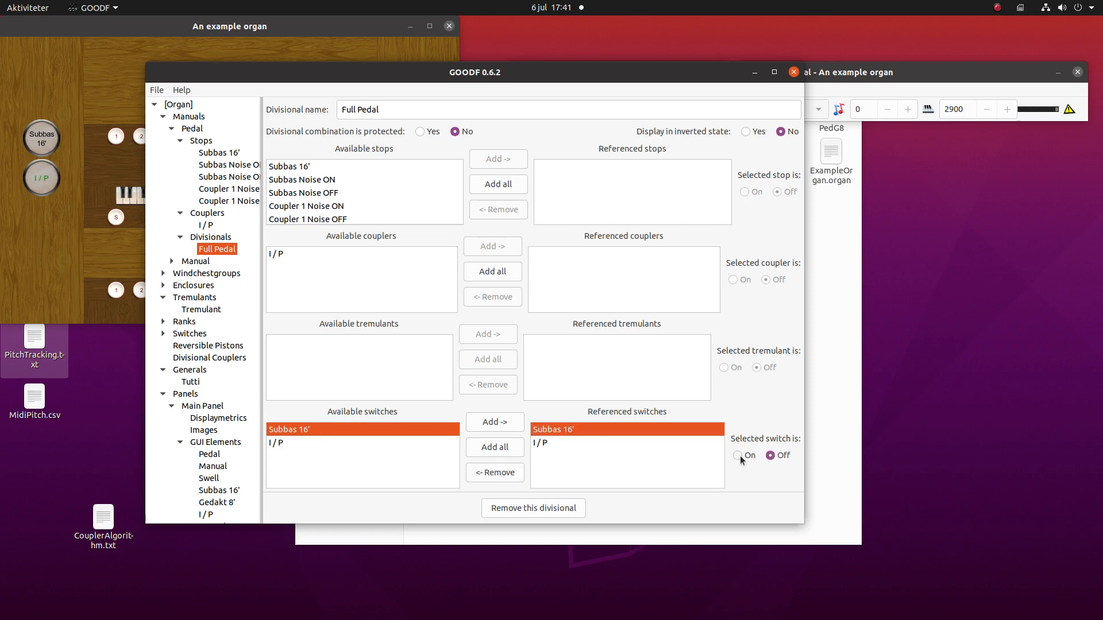
click(601, 442)
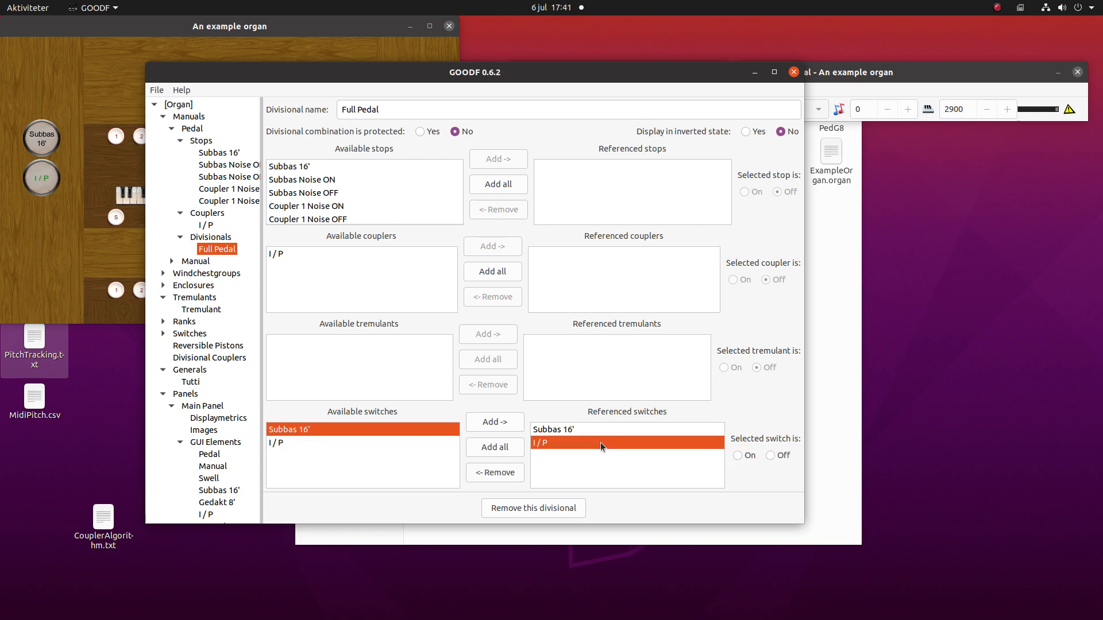
click(736, 455)
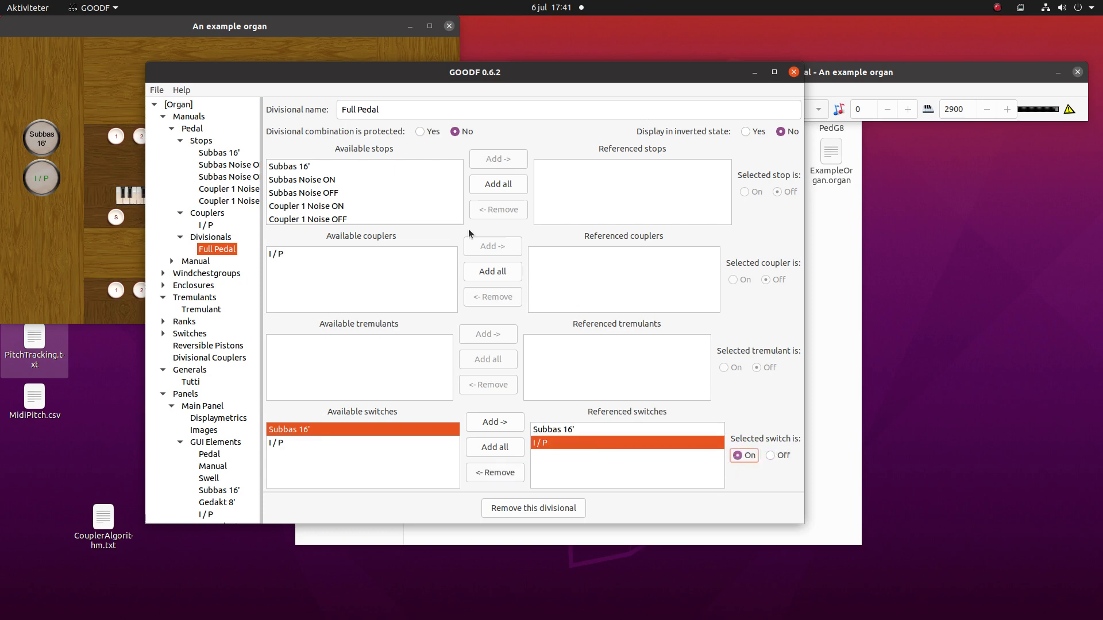
click(419, 131)
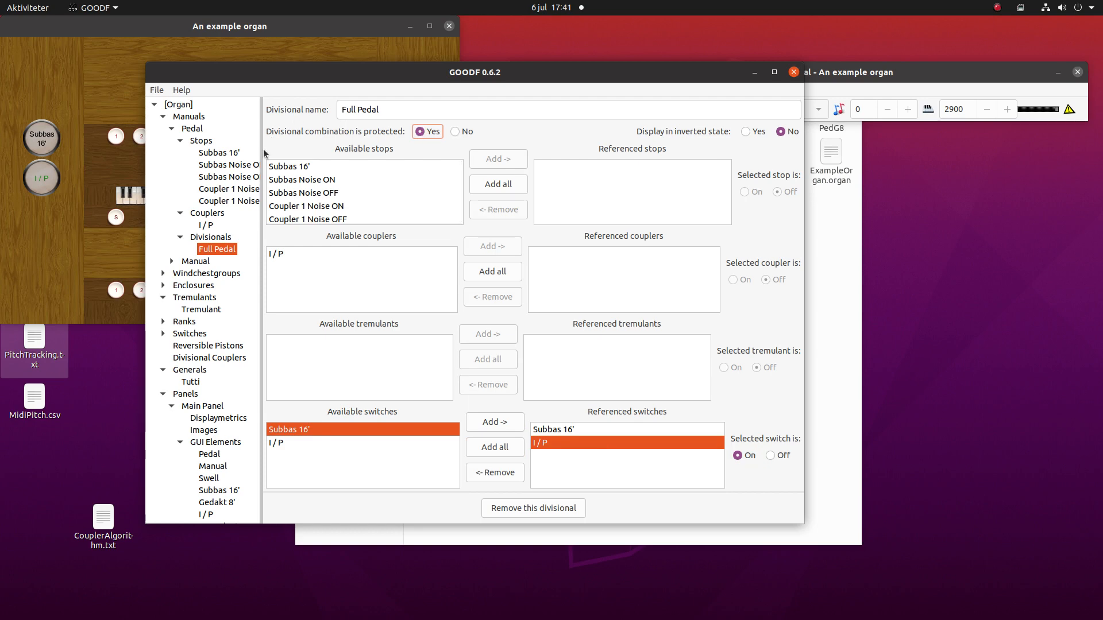
Step: Create a GUI element on the Main Panel for the Full Pedal divisional
scroll(221, 250, down, 5)
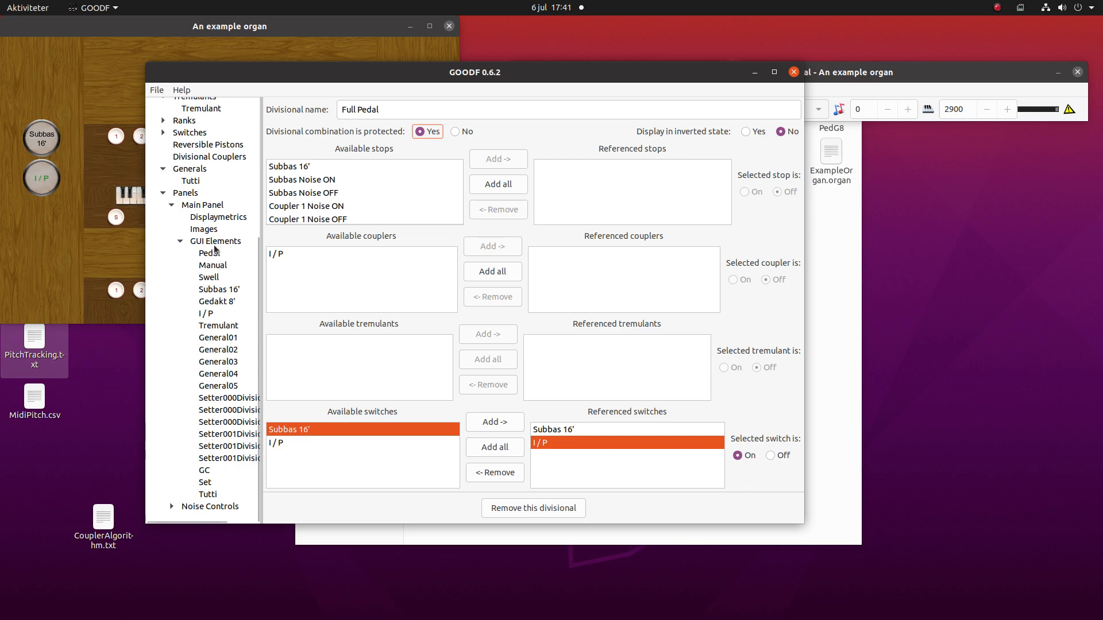
click(203, 206)
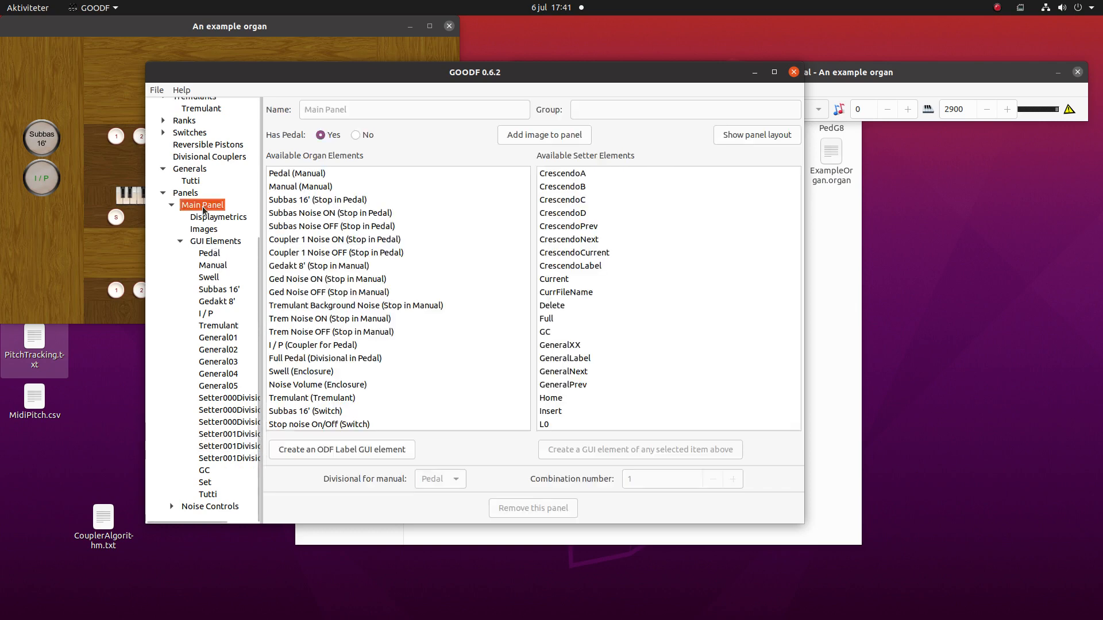
scroll(380, 417, down, 3)
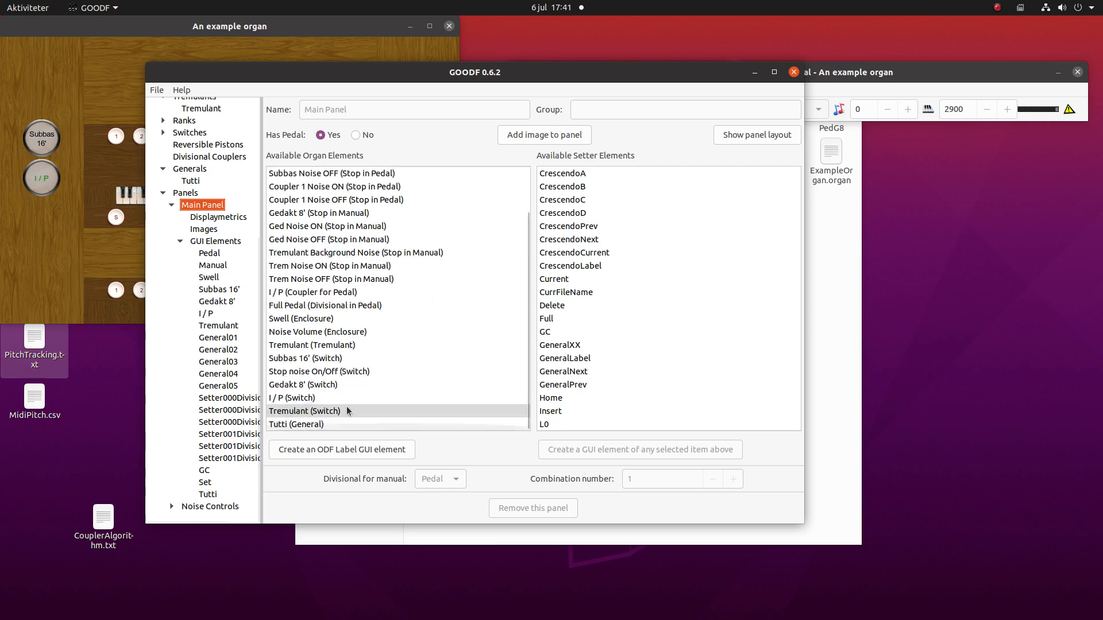
click(342, 305)
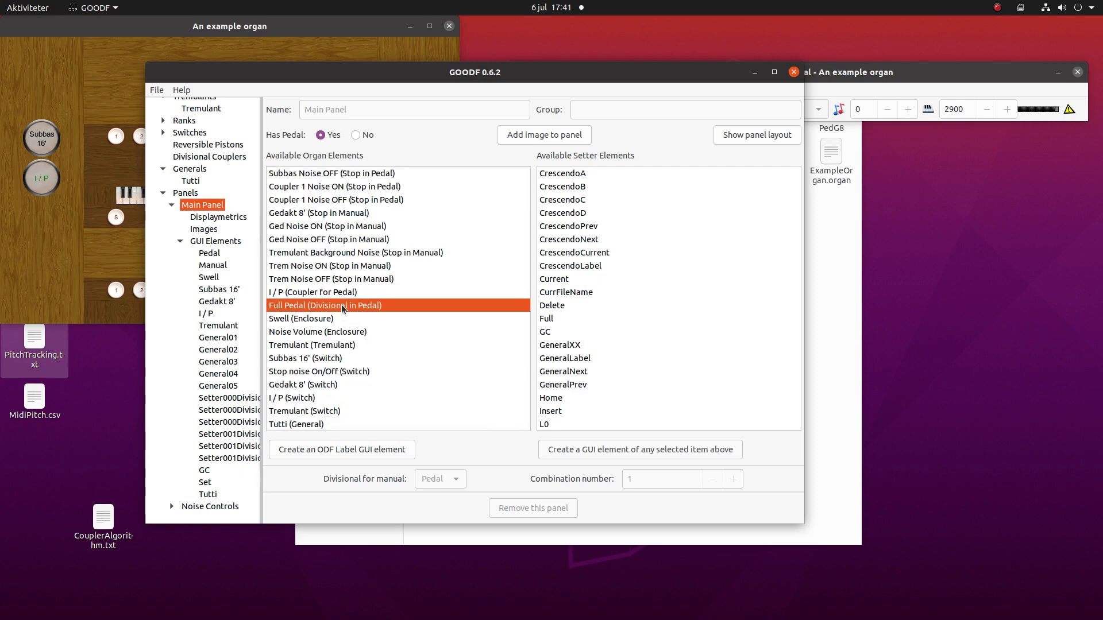
click(577, 450)
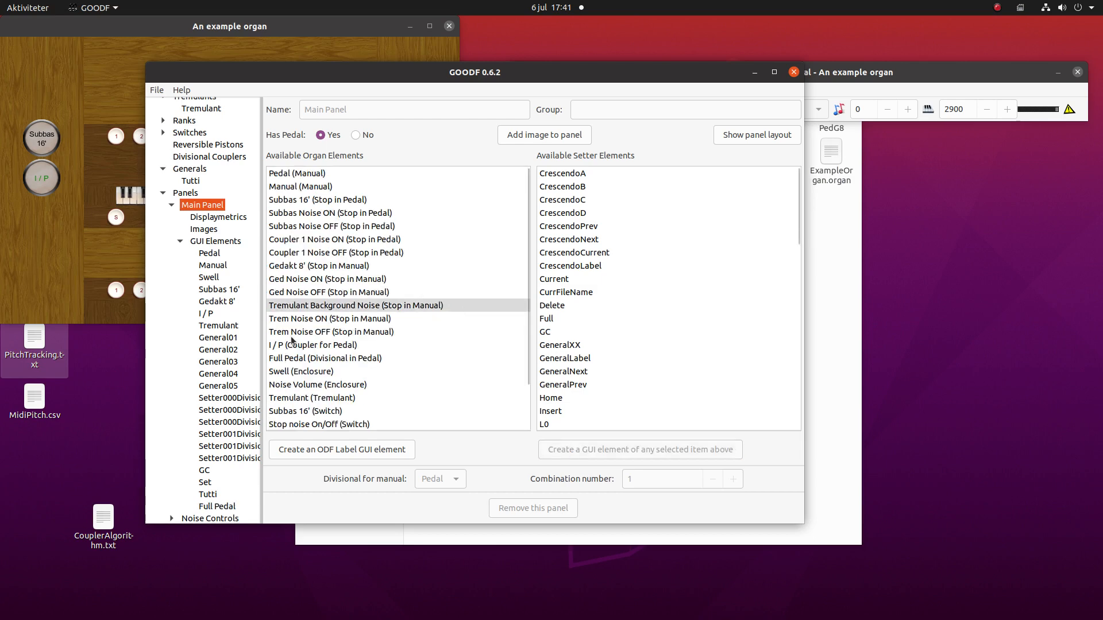
Step: Label the Full Pedal element F, and place its piston at button row 0, column 10
scroll(224, 436, down, 1)
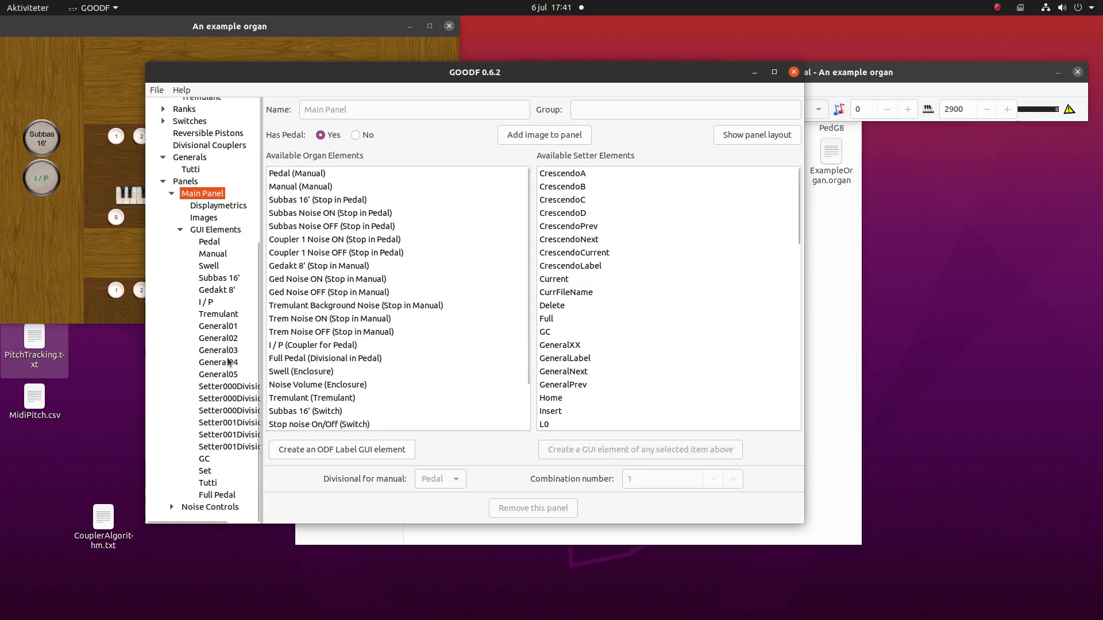
click(215, 497)
click(447, 110)
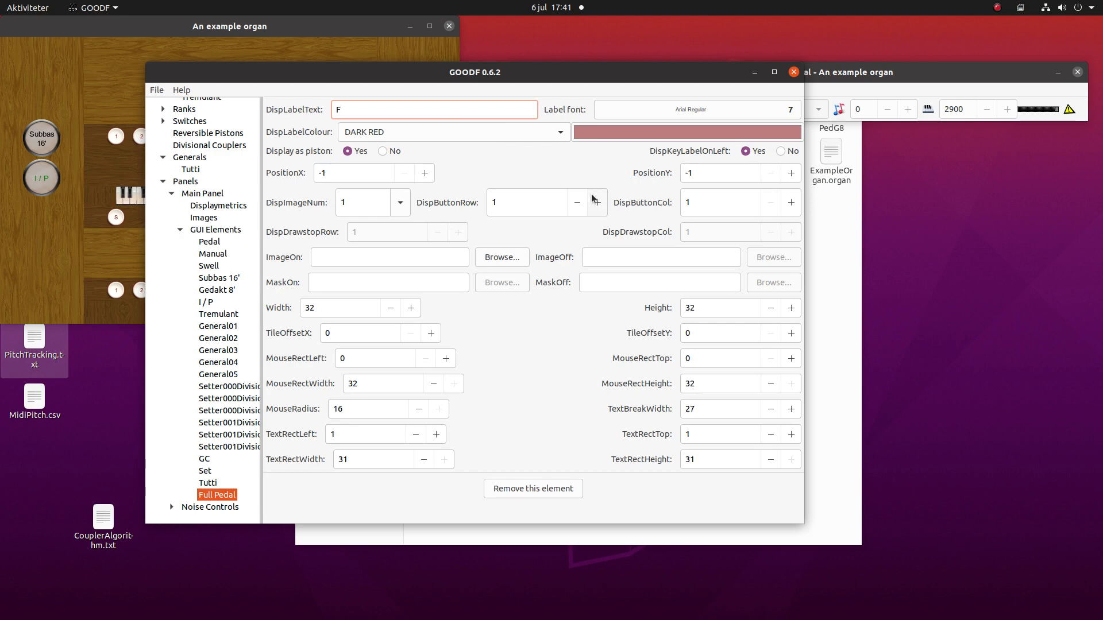
click(577, 205)
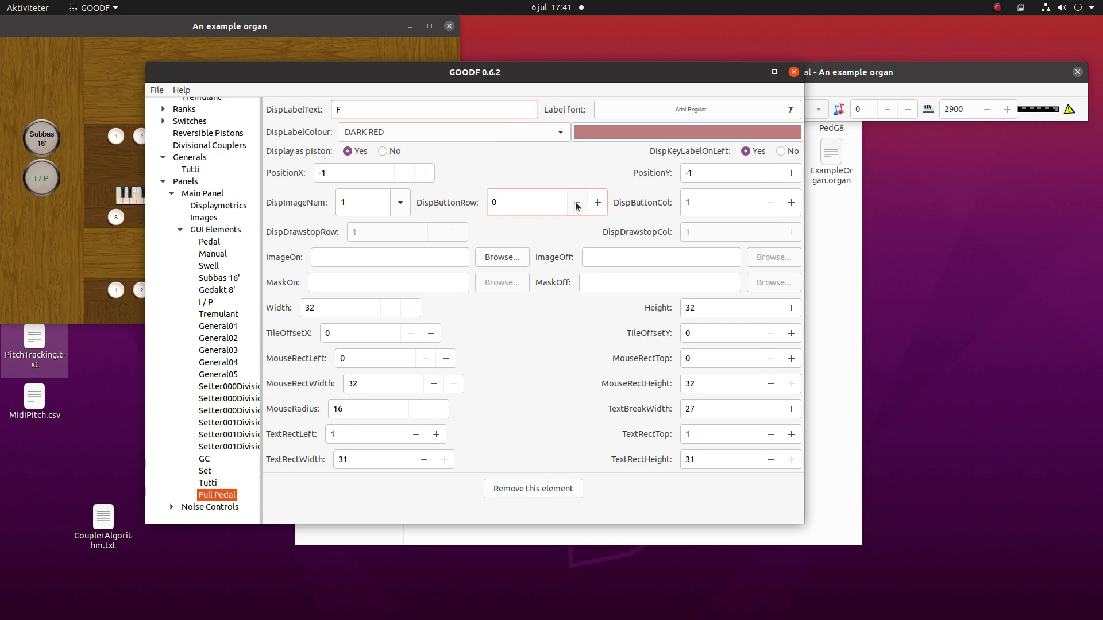
click(714, 199)
text(0)
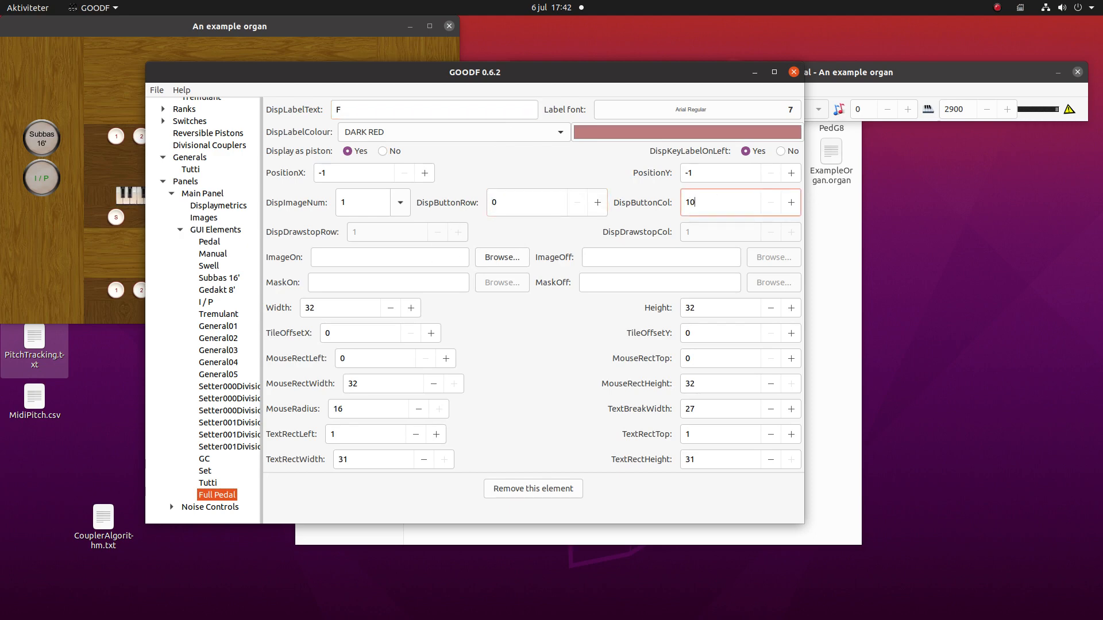
key(Tab)
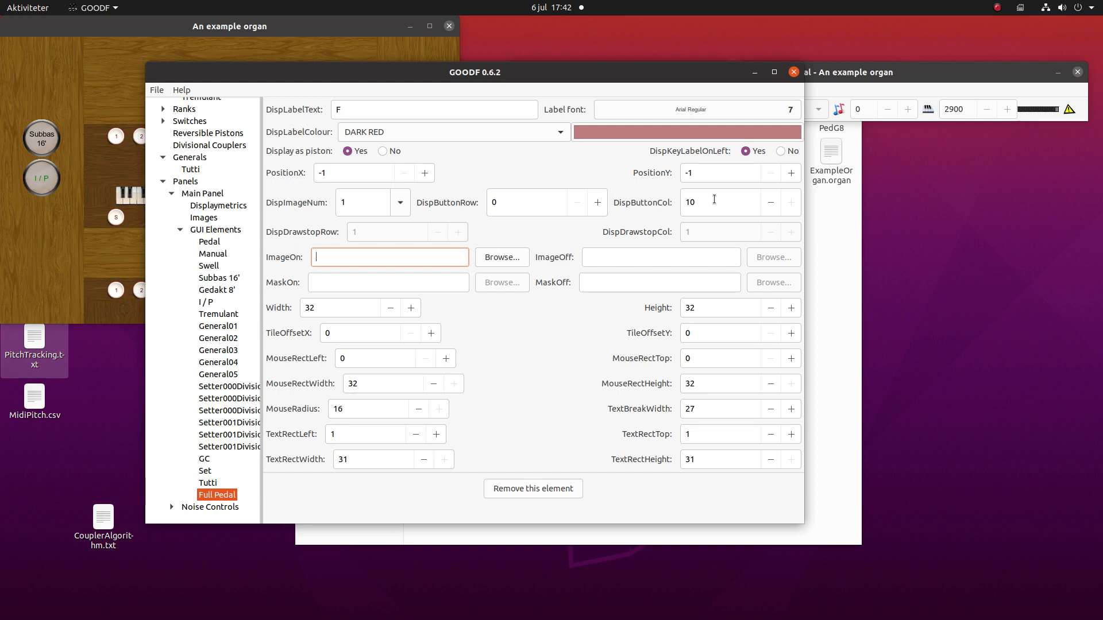
Step: Switch to GrandOrgue, reload the example organ, and trigger the F piston above the pedalboard
click(873, 74)
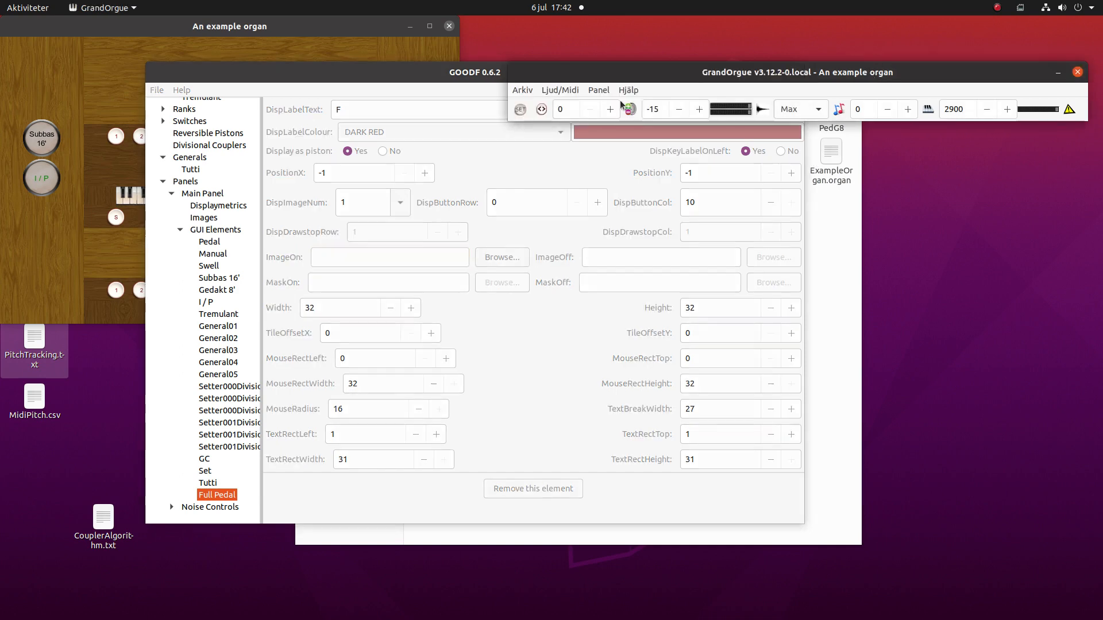
click(521, 90)
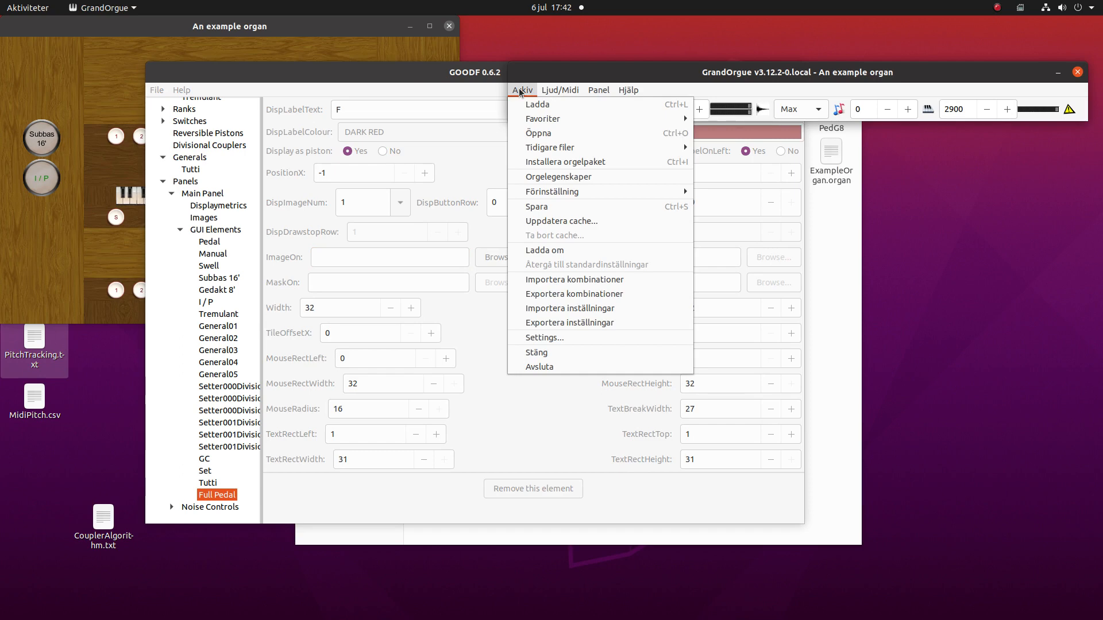
click(543, 250)
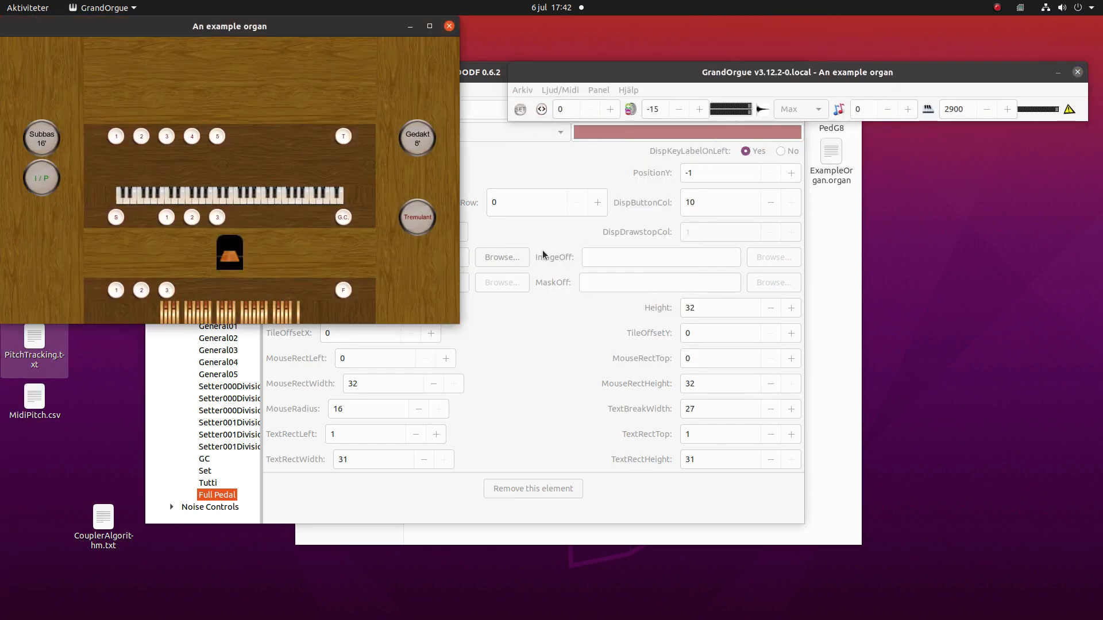
click(343, 291)
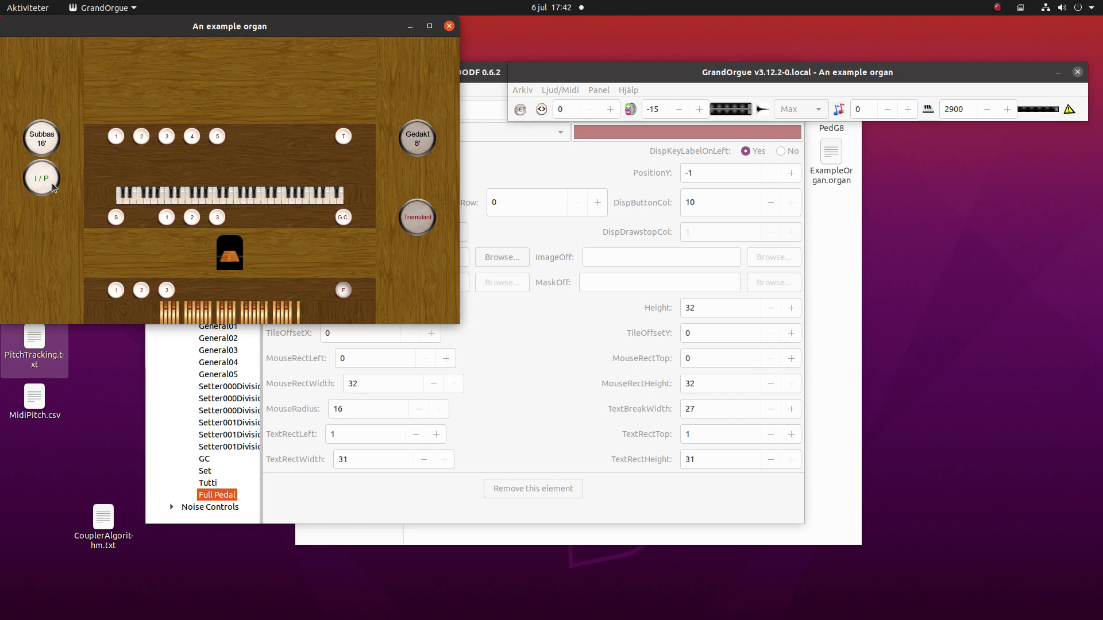
Step: Test the F piston's protection by trying to store Subbas 16' alone in Set mode, and recall F after a general cancel
click(519, 110)
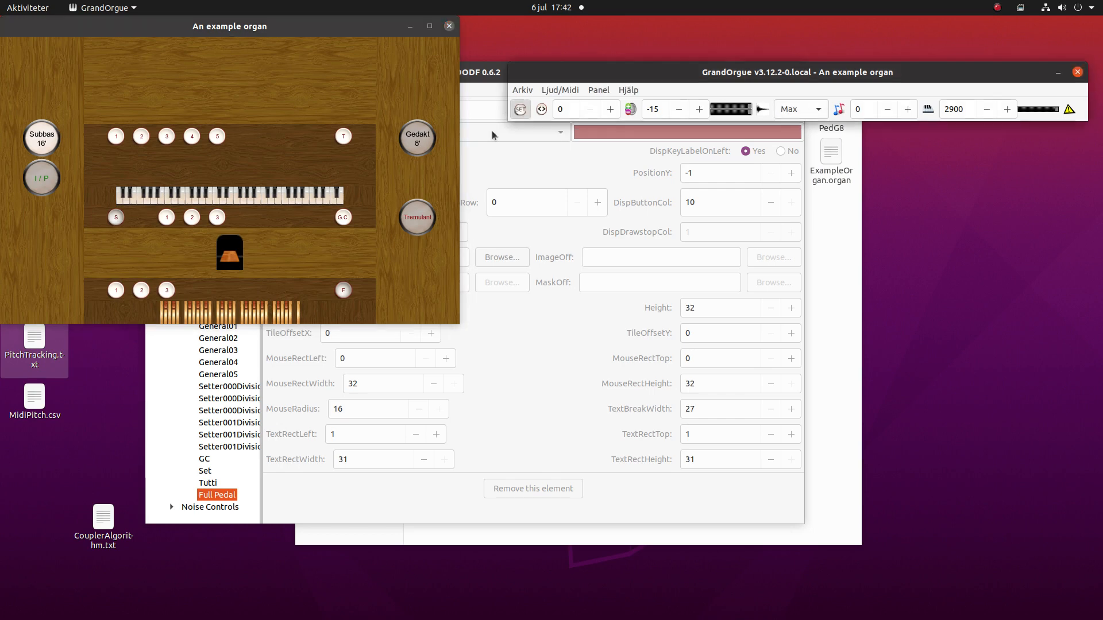
click(344, 291)
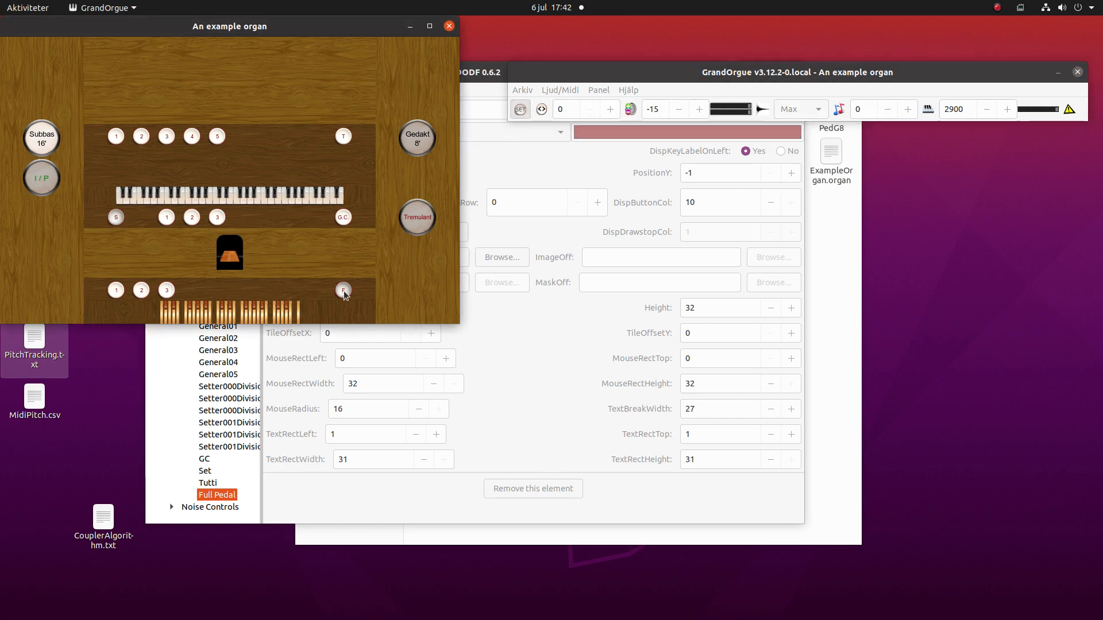
click(529, 113)
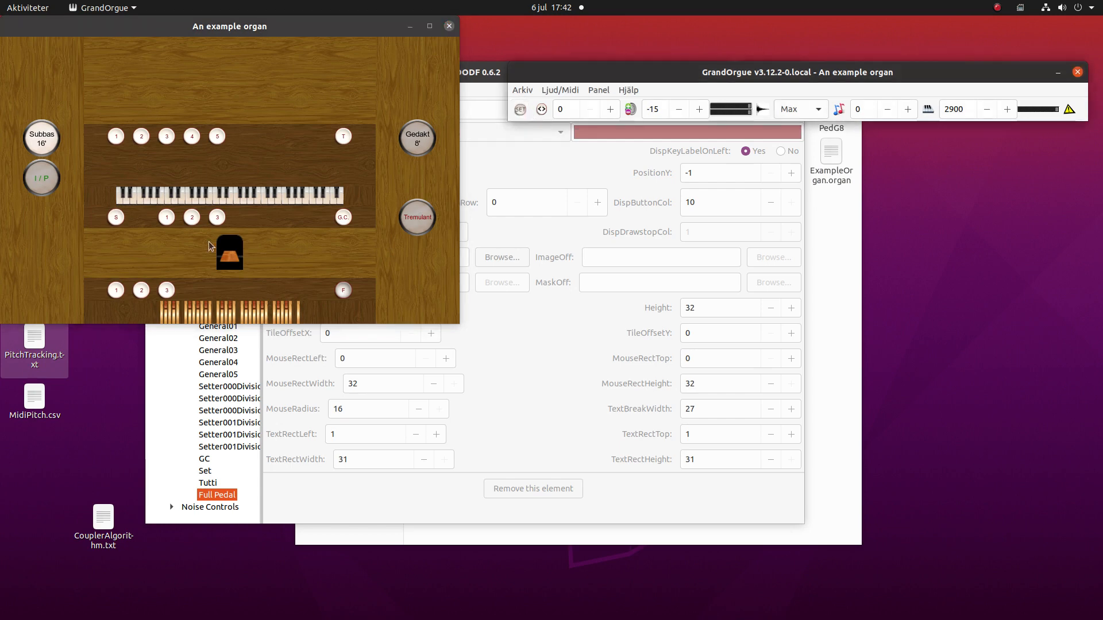
click(340, 216)
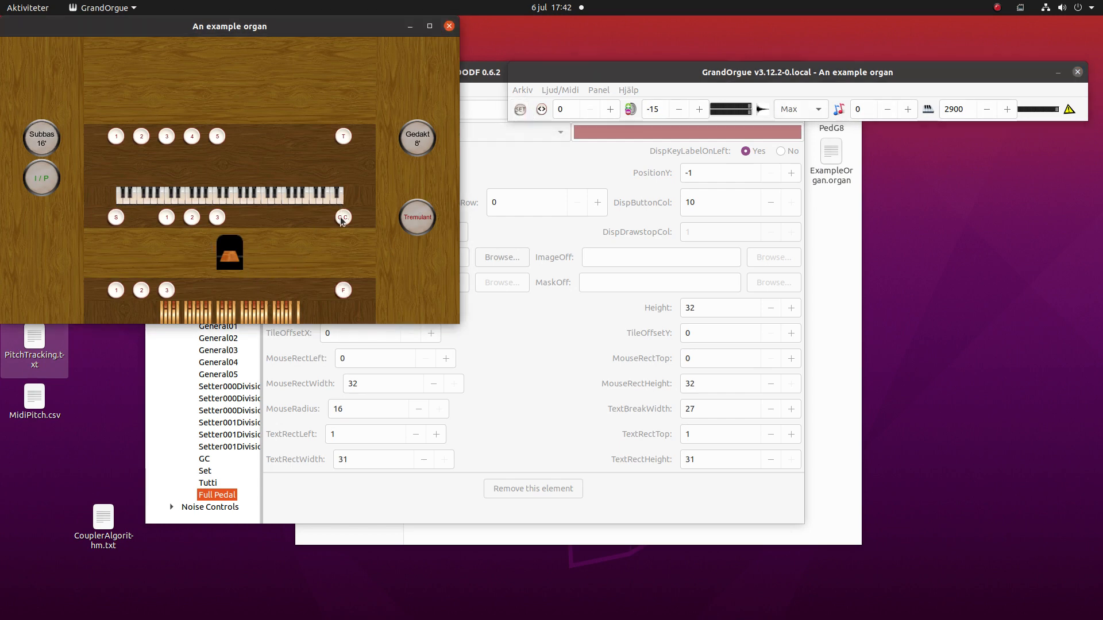
click(344, 291)
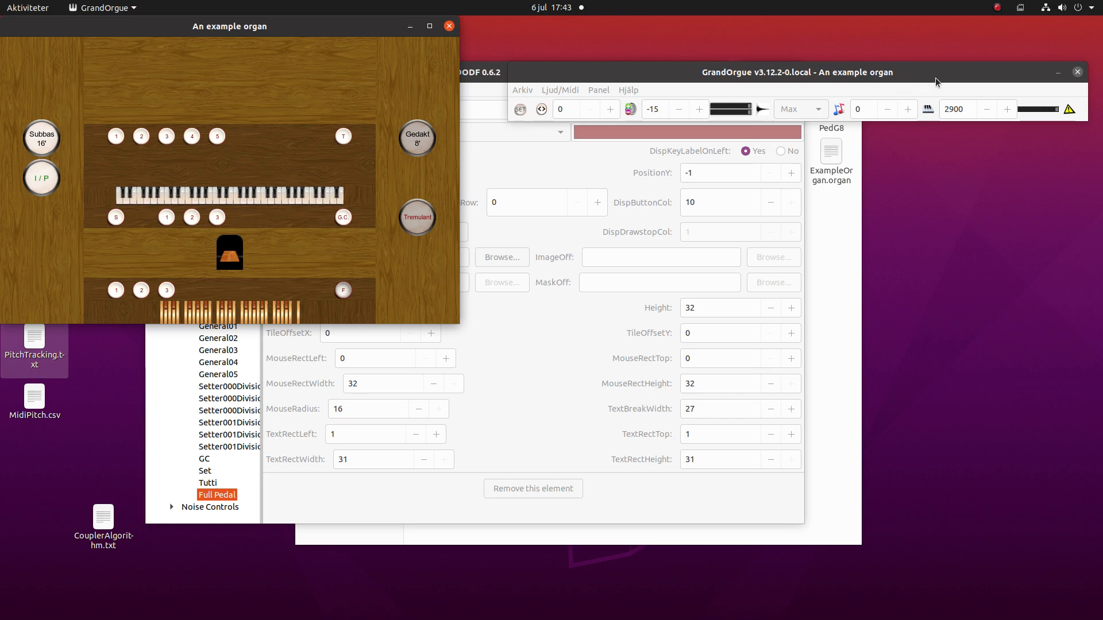
click(997, 7)
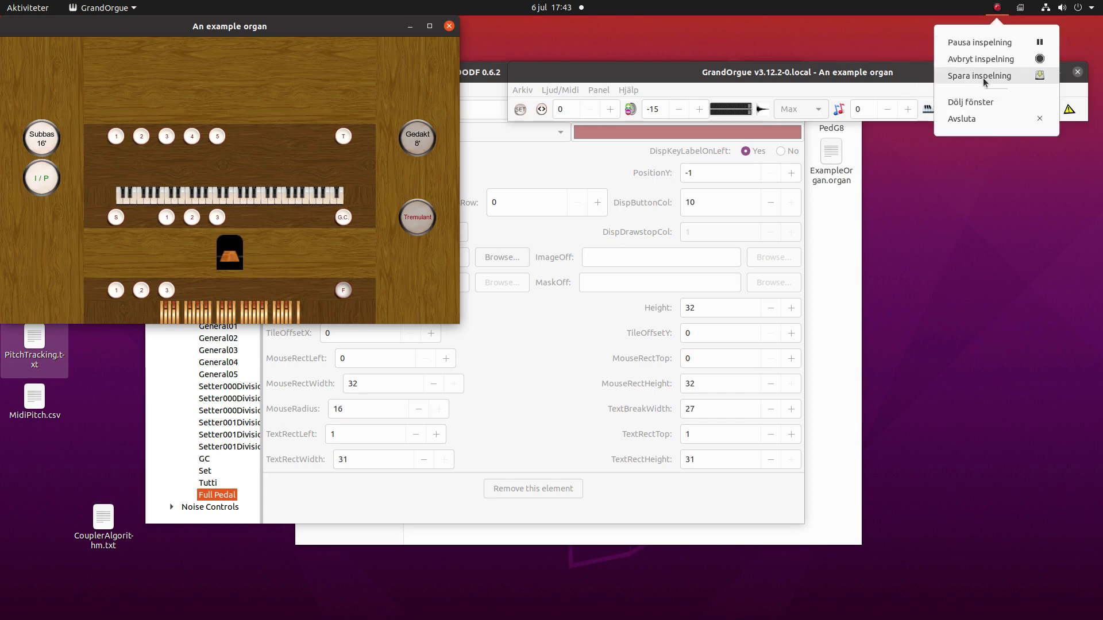